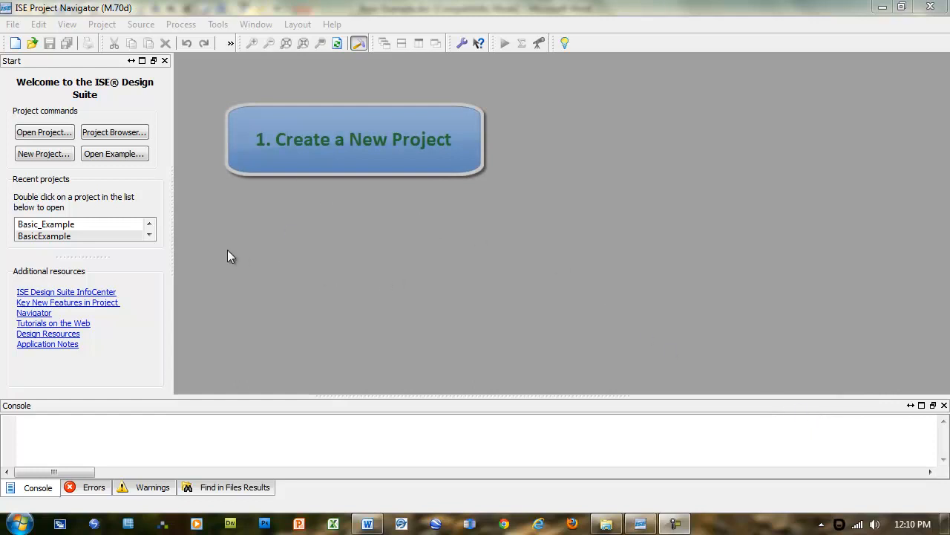
# Start a new project named Basic_SOP in the default location and continue to its project settings
pyautogui.click(43, 155)
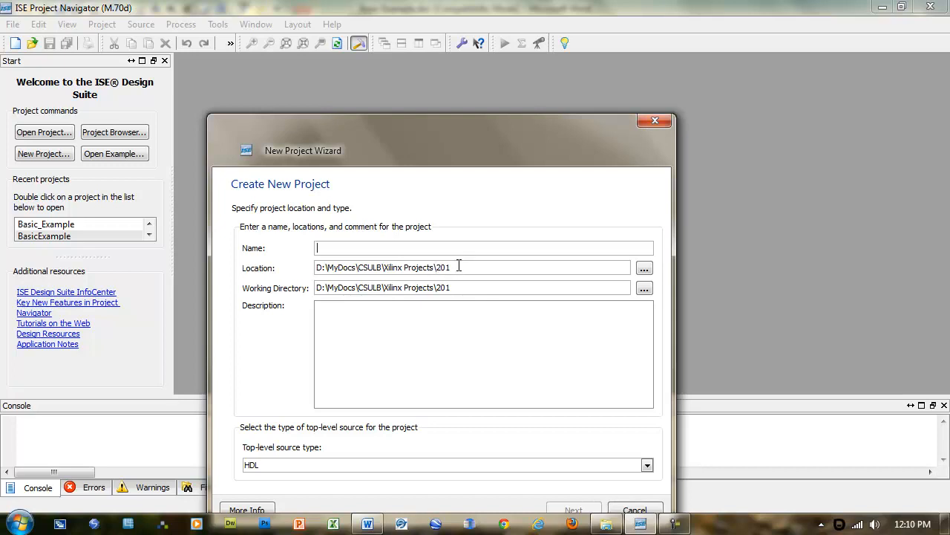
pyautogui.write('Basi')
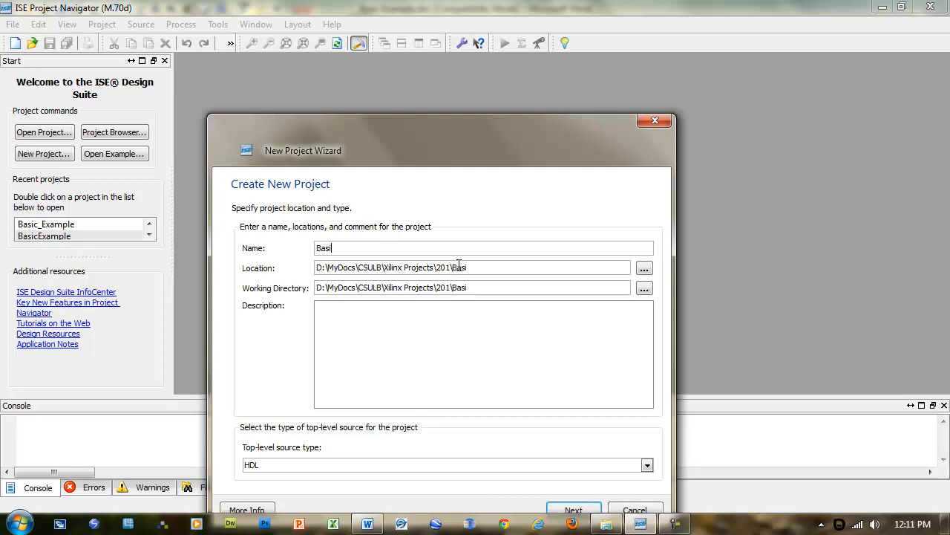
pyautogui.write('c_SOP')
pyautogui.click(586, 510)
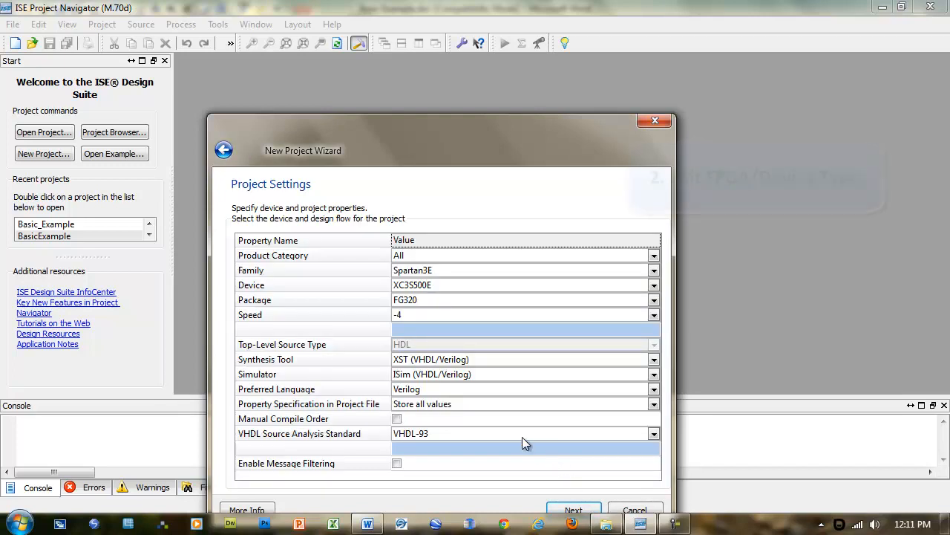
# Set the project's family to Spartan3E, device to XC3S500E and package to FG320, and finish creating the project
pyautogui.click(478, 269)
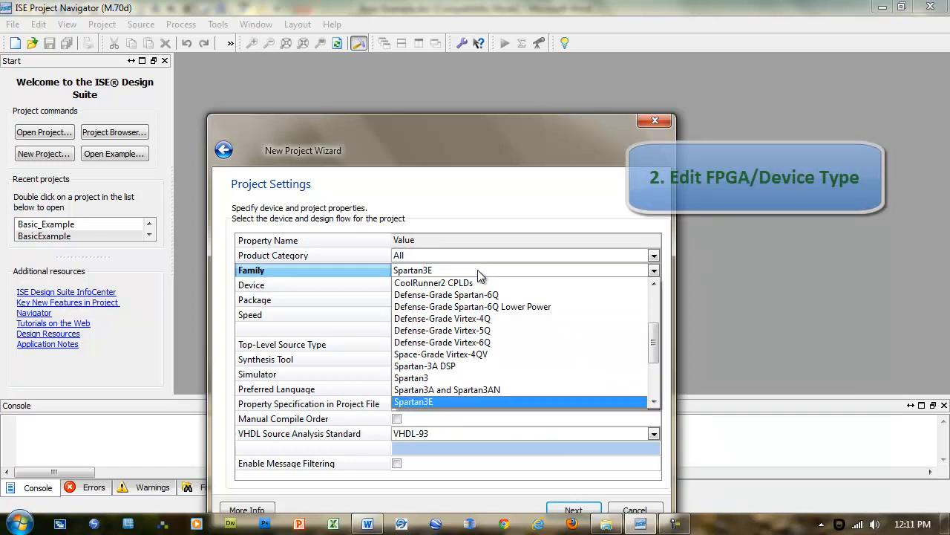
pyautogui.click(475, 401)
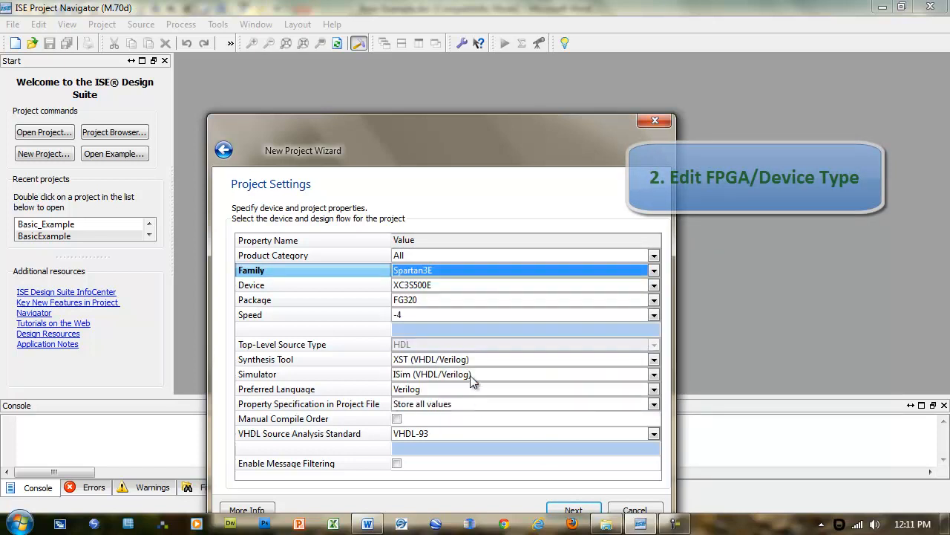
pyautogui.click(454, 287)
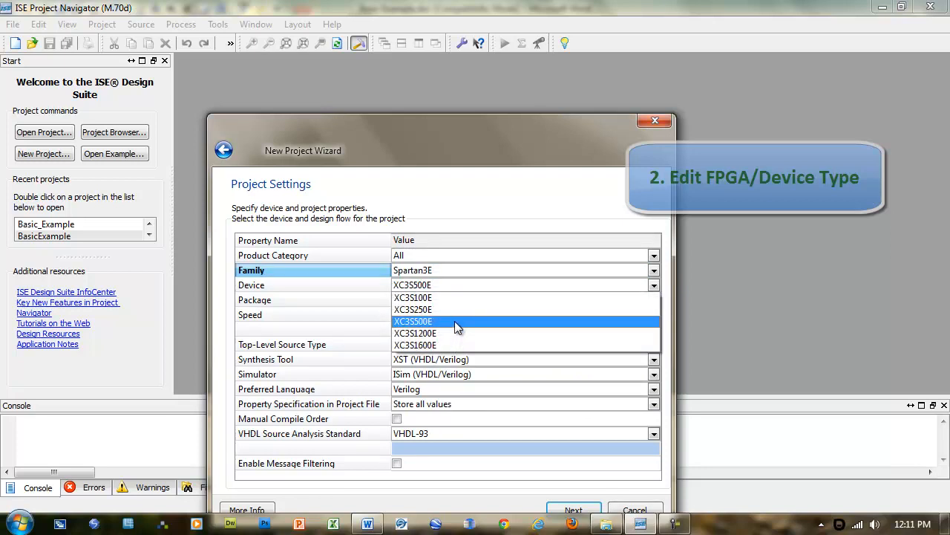
pyautogui.click(454, 321)
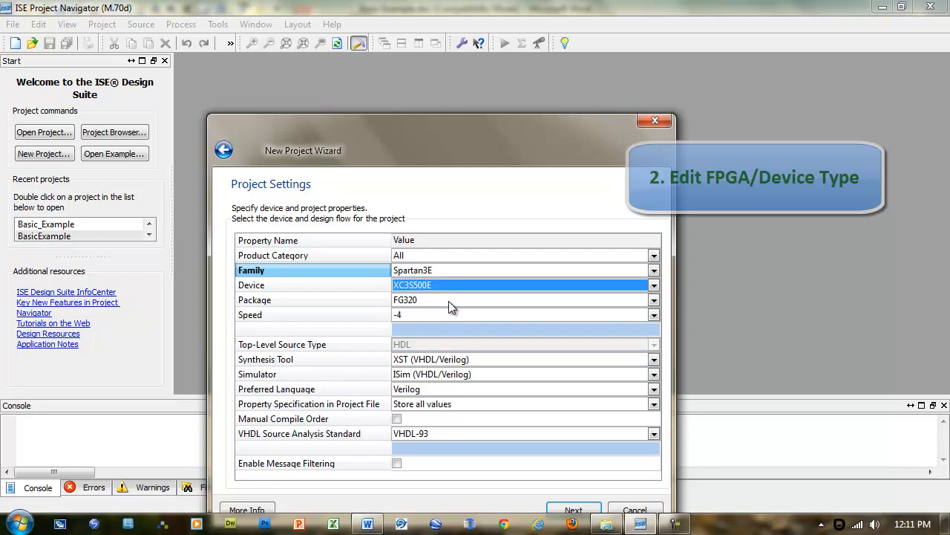
pyautogui.click(449, 301)
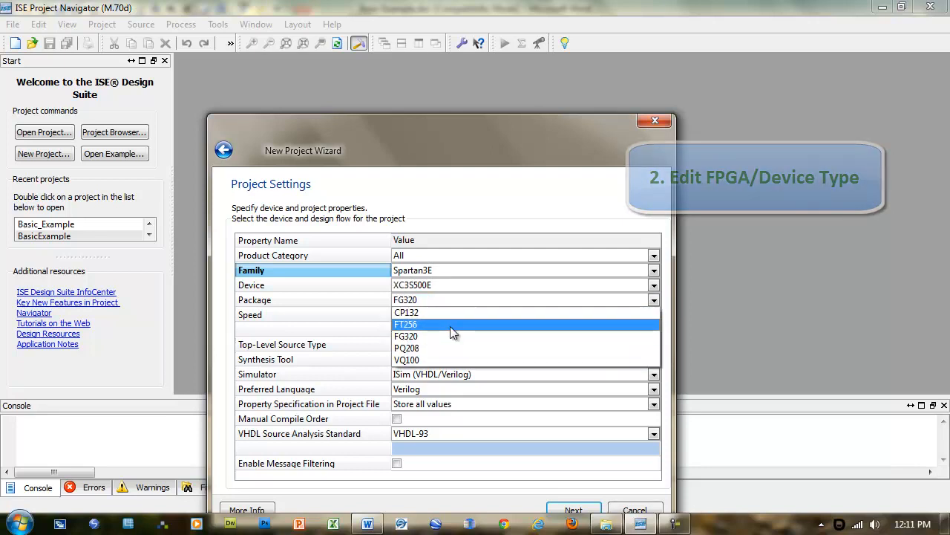
pyautogui.click(450, 337)
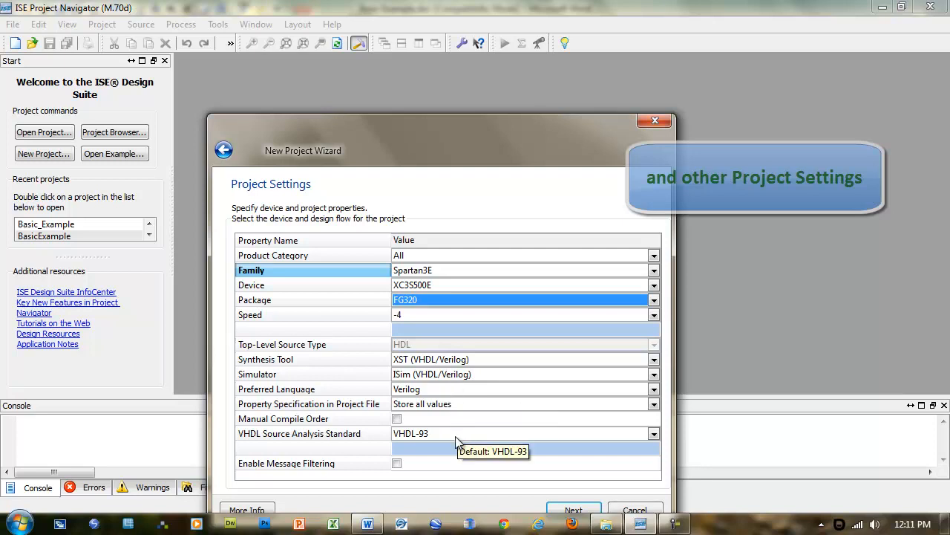
pyautogui.click(574, 510)
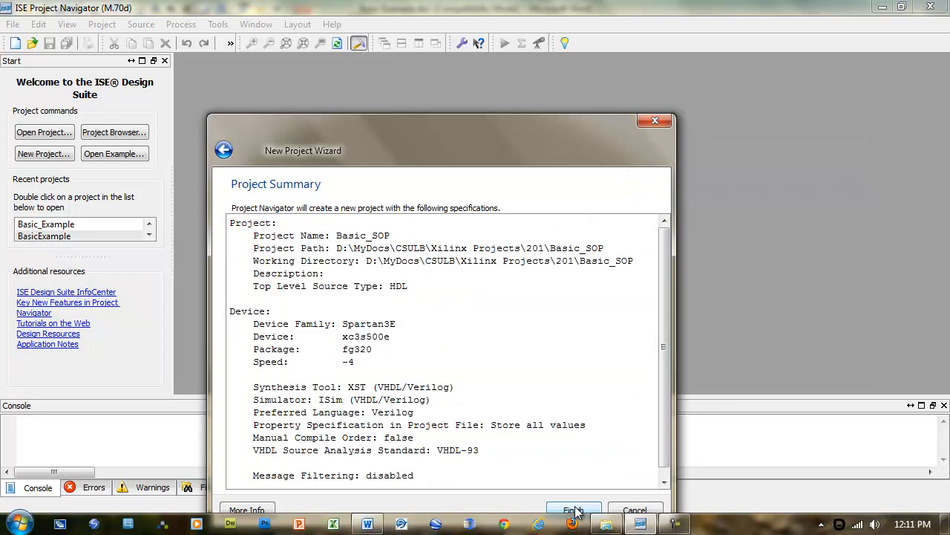
pyautogui.click(575, 511)
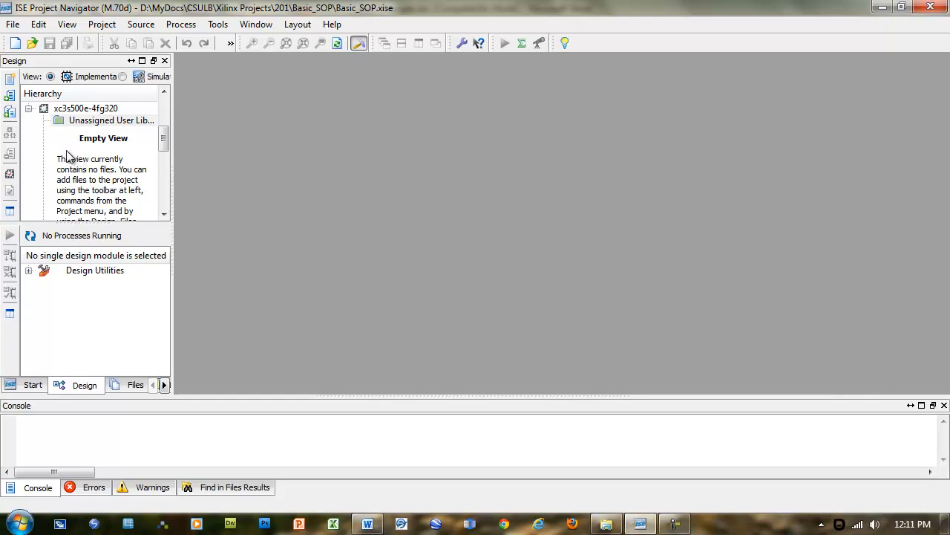
# Add a new schematic source named Basic_SOP to the xc3s500e-4fg320 device
pyautogui.click(82, 110)
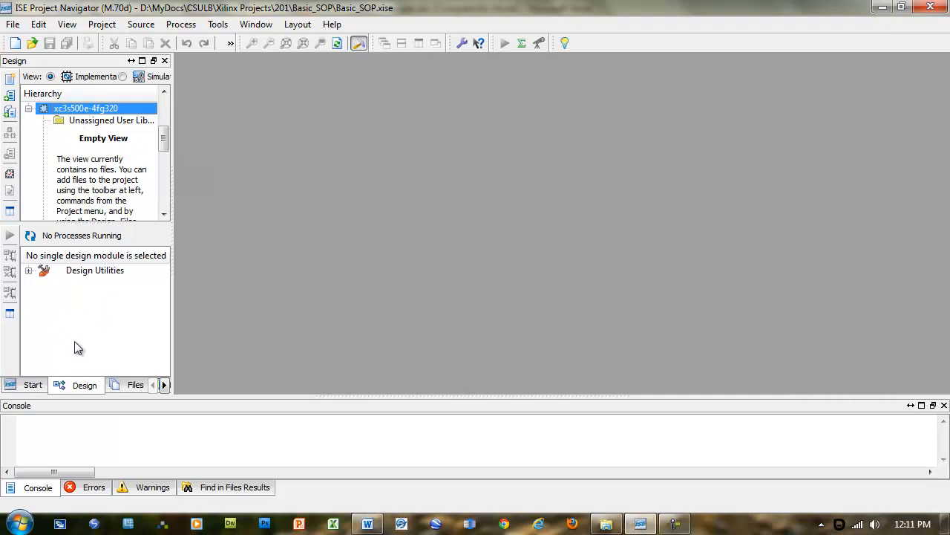
pyautogui.rightClick(80, 110)
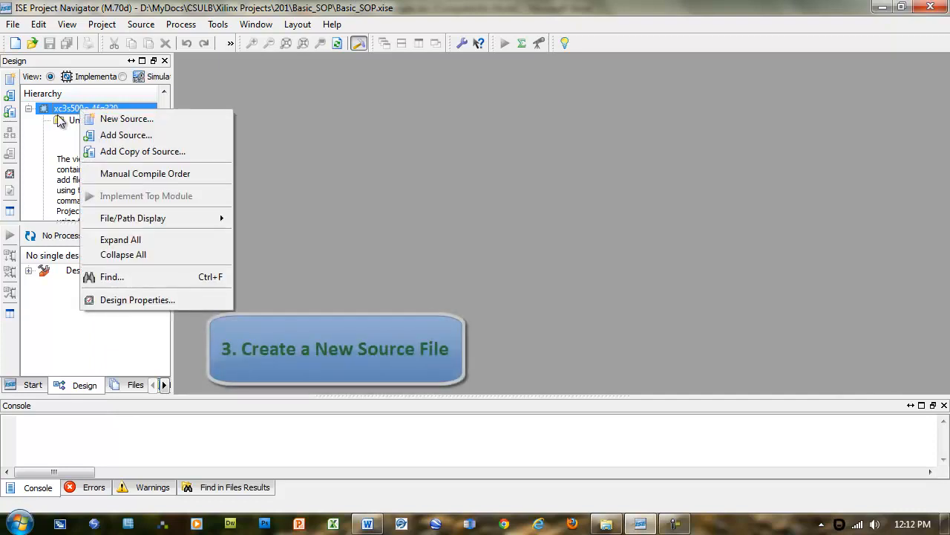
pyautogui.click(97, 125)
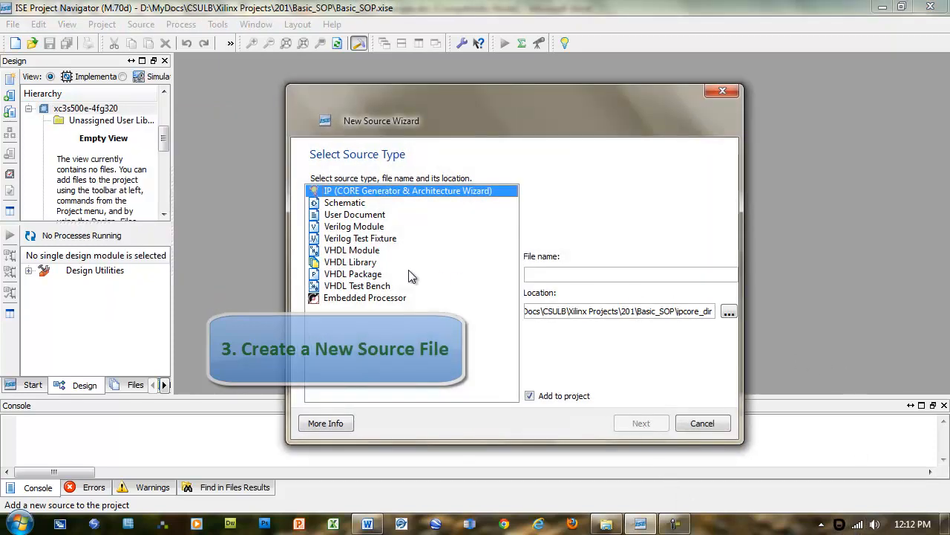
pyautogui.click(352, 205)
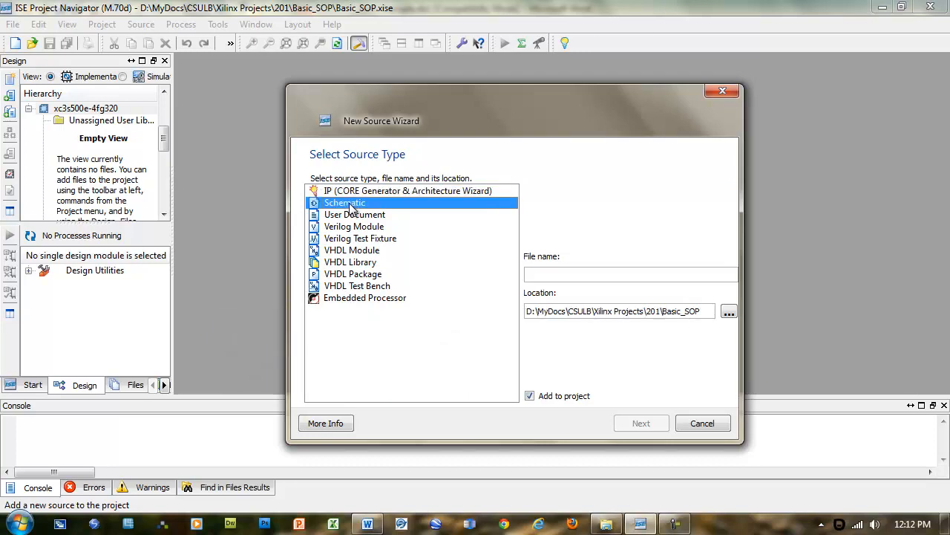
pyautogui.click(561, 275)
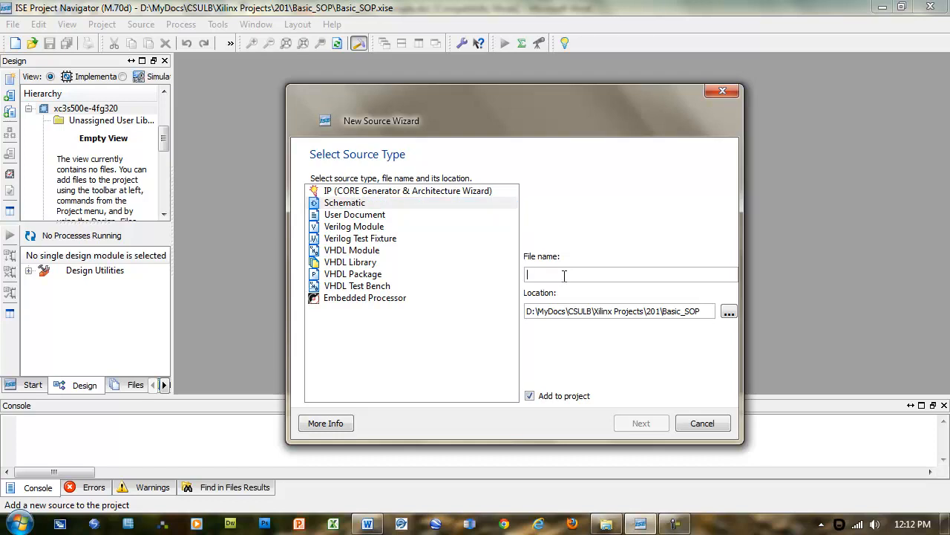
pyautogui.write('Basic_')
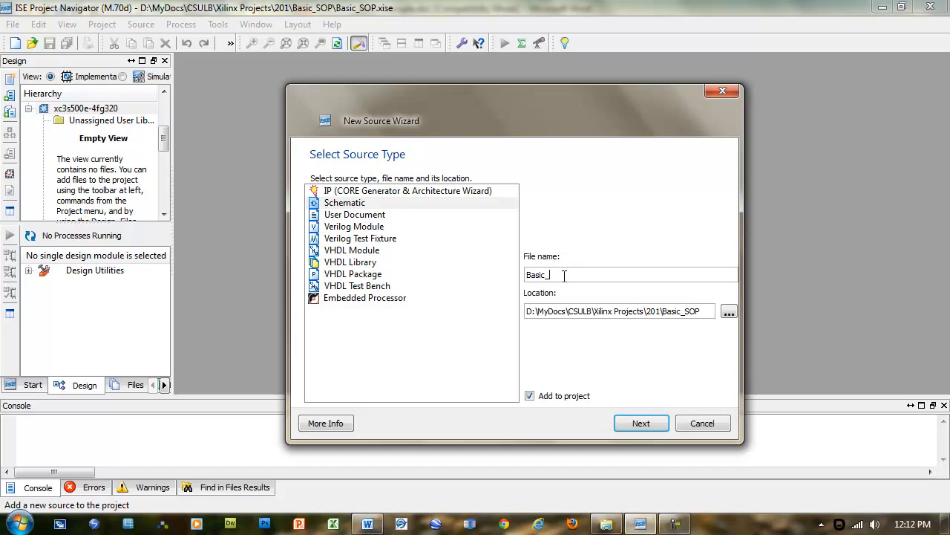
pyautogui.write('SOP')
pyautogui.click(637, 424)
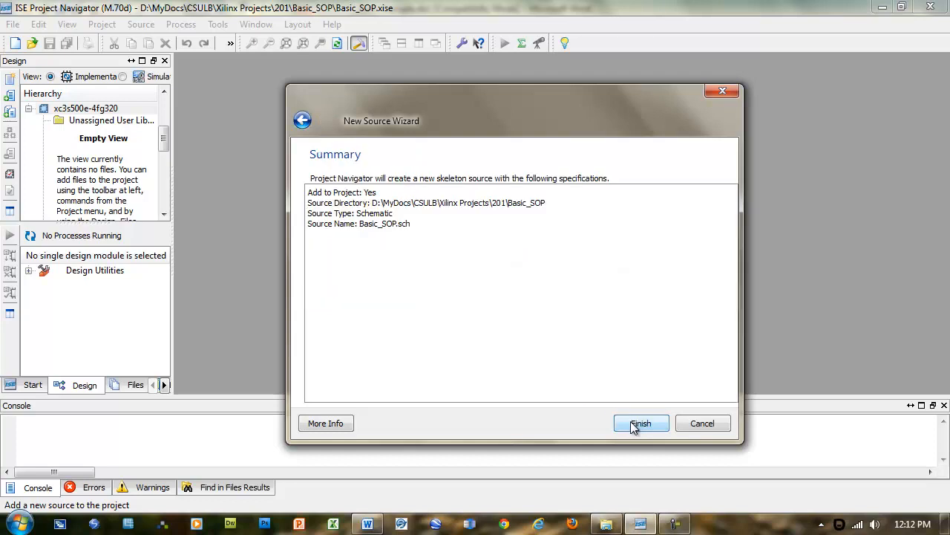
pyautogui.click(636, 424)
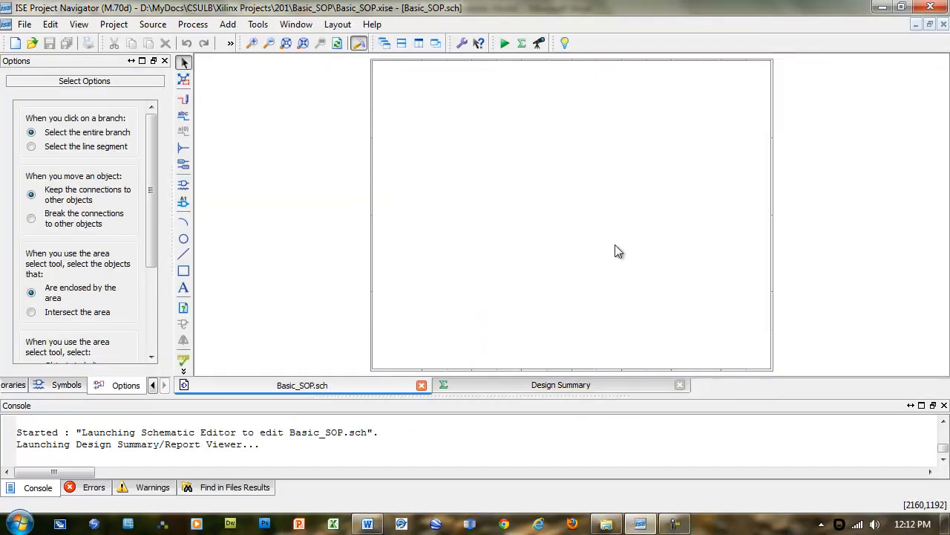
# Find the inv symbol and place three inverters rotated 90 degrees side by side in the upper part of the sheet
pyautogui.click(66, 385)
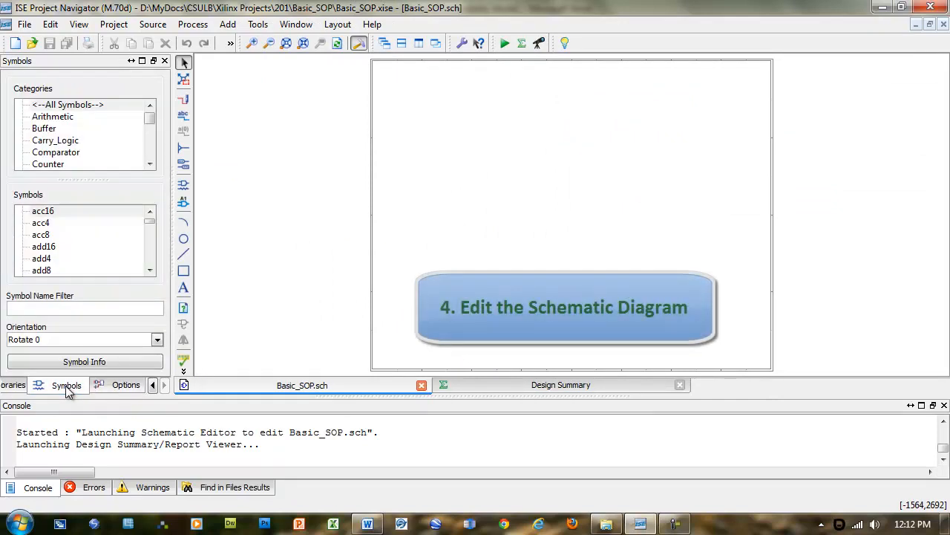
pyautogui.click(60, 310)
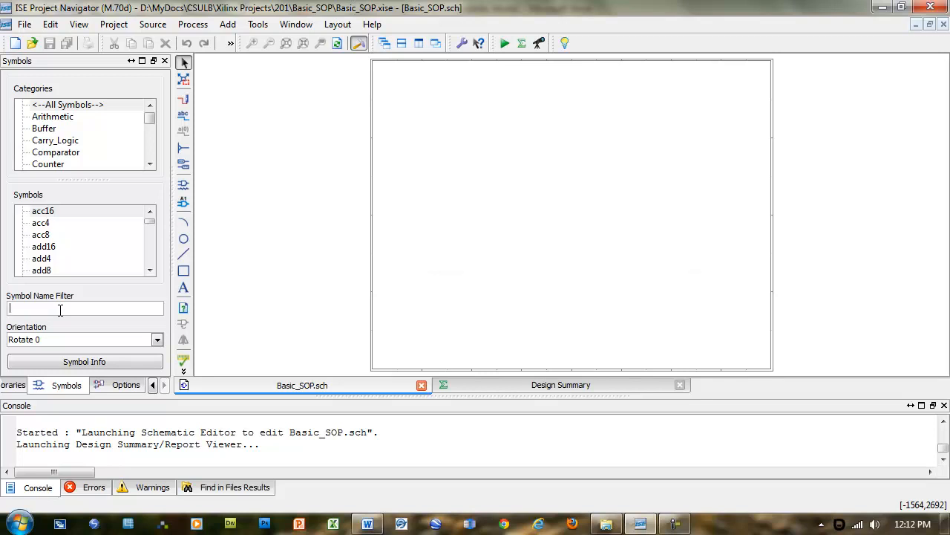
pyautogui.write('inv')
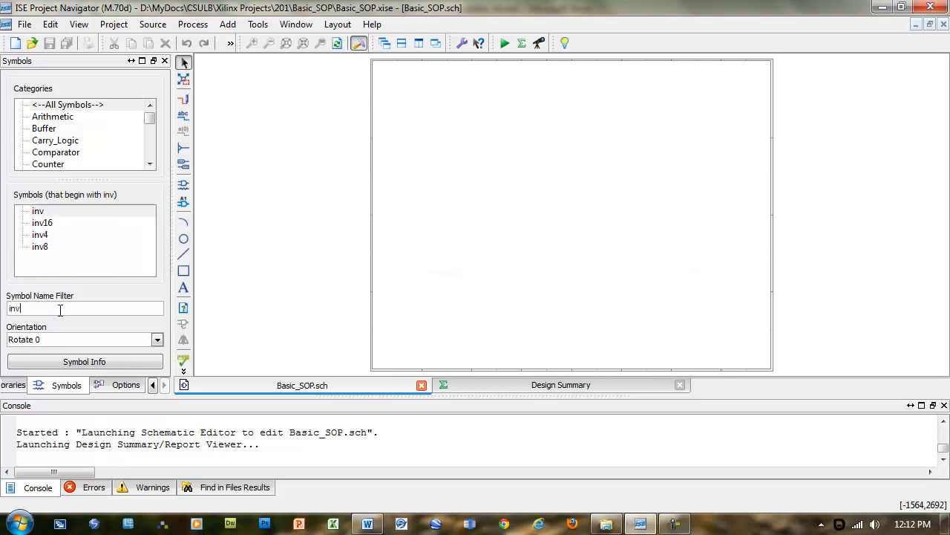
pyautogui.click(37, 210)
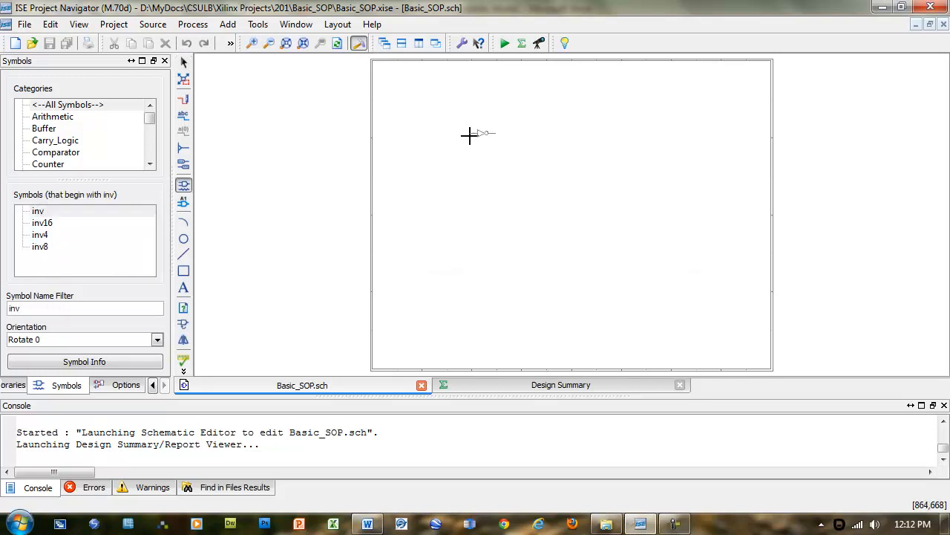
pyautogui.hotkey('ctrl', 'r')
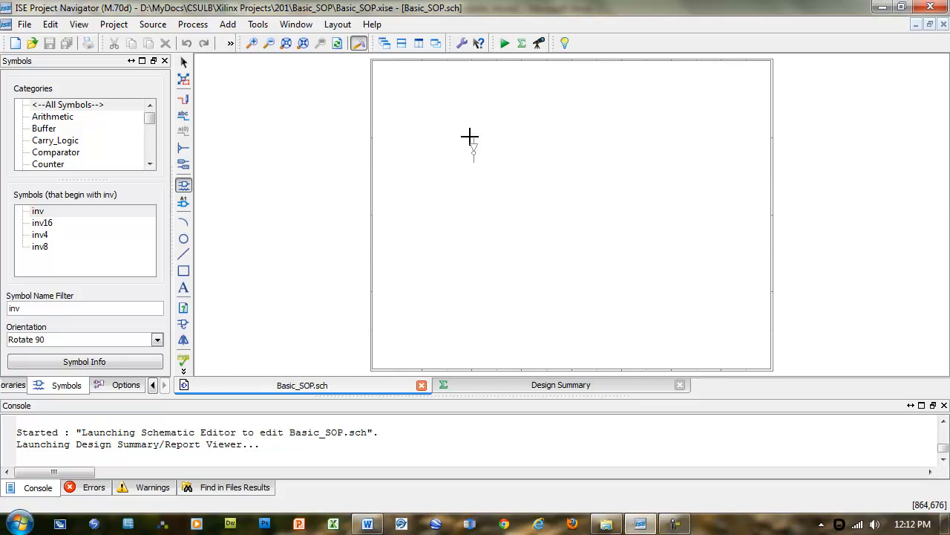
pyautogui.click(443, 97)
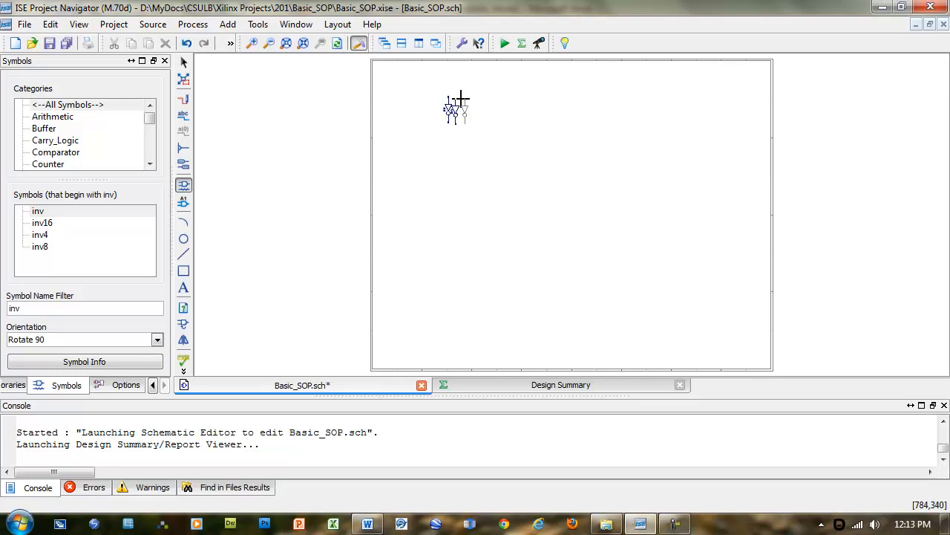
pyautogui.press('Escape')
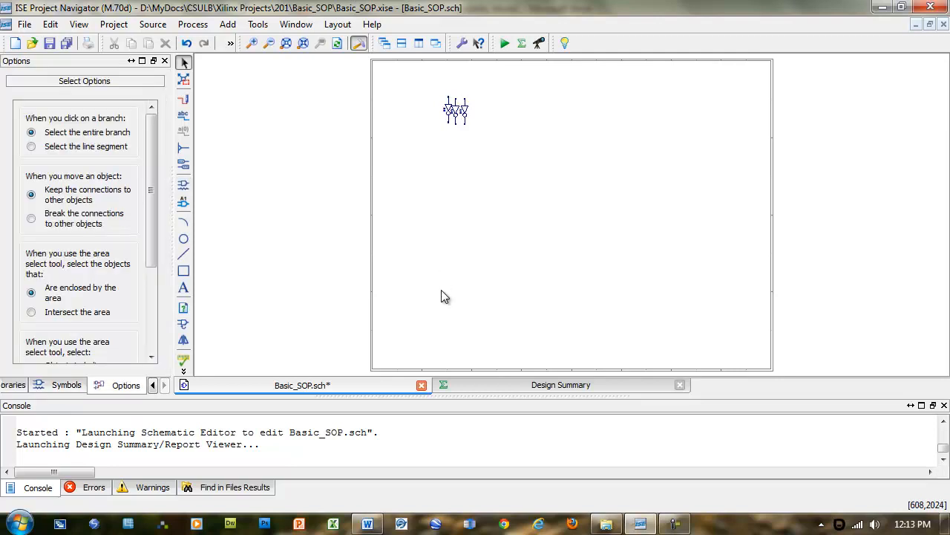
# Switch to the Basic Example document in Word and examine the truth table rows where F1 is 1
pyautogui.click(367, 524)
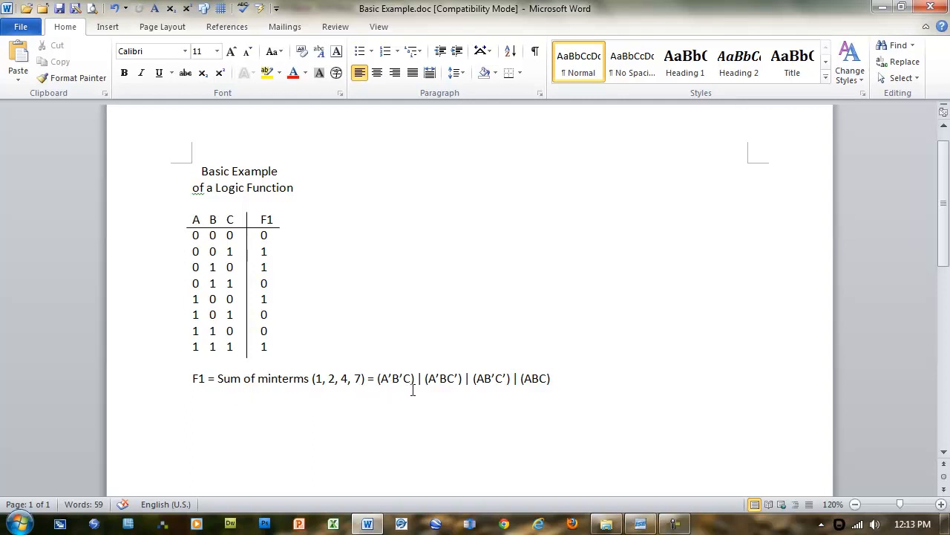
pyautogui.doubleClick(265, 251)
pyautogui.doubleClick(265, 267)
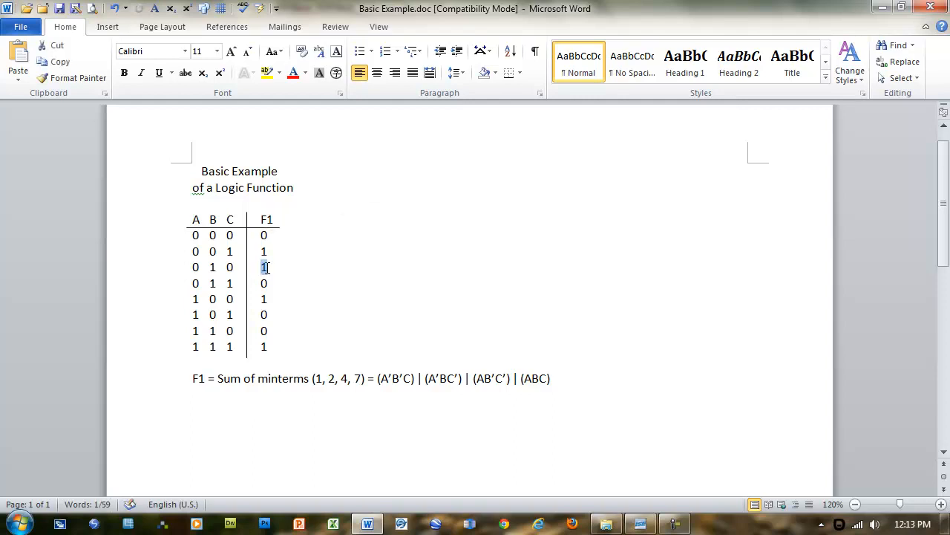
pyautogui.doubleClick(264, 299)
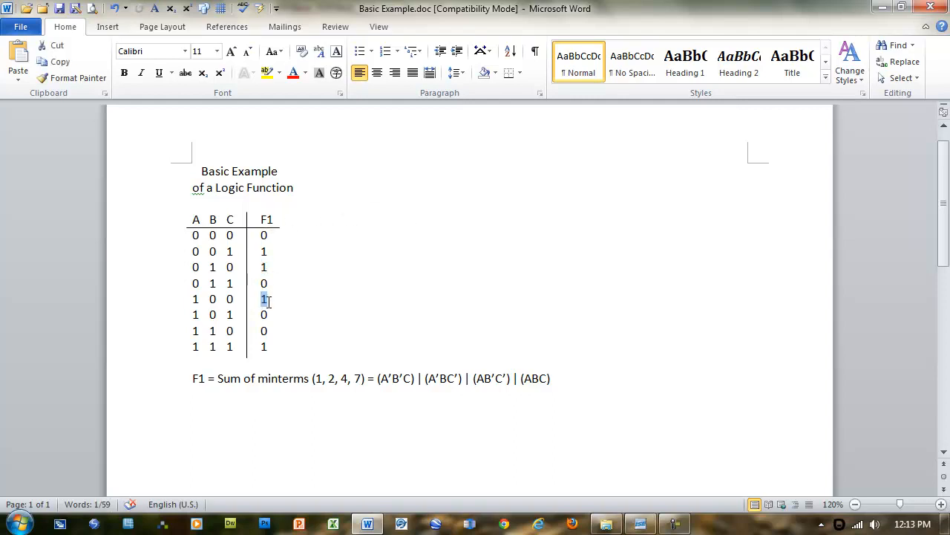
pyautogui.doubleClick(263, 347)
# Return to ISE Project Navigator and align the second and third inverters level with the first in an evenly spaced row
pyautogui.click(641, 524)
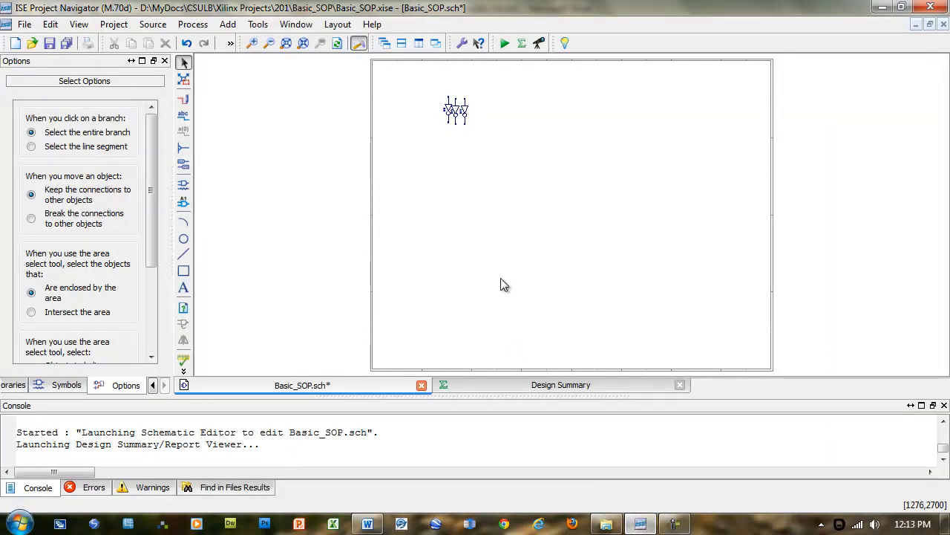
pyautogui.moveTo(427, 86); pyautogui.dragTo(522, 202)
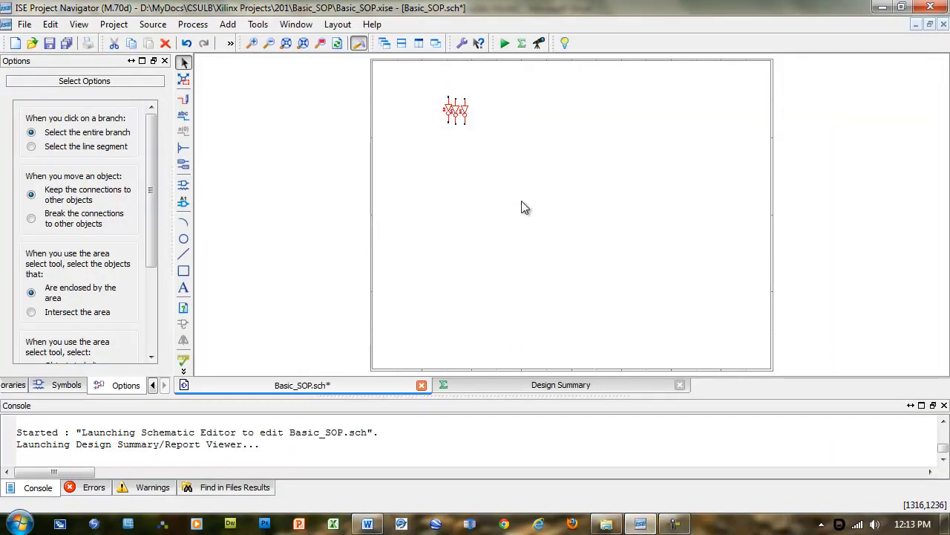
pyautogui.click(322, 45)
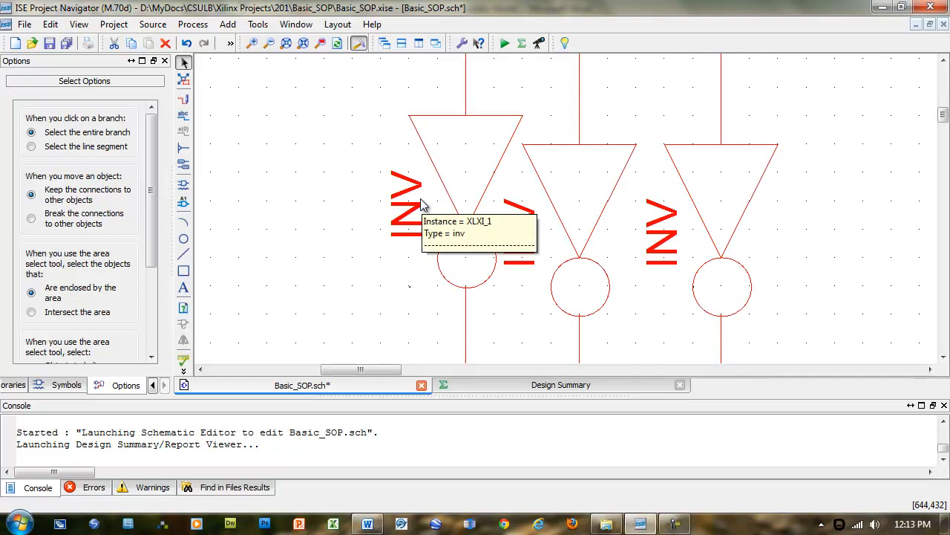
pyautogui.scroll(-4, 421, 204)
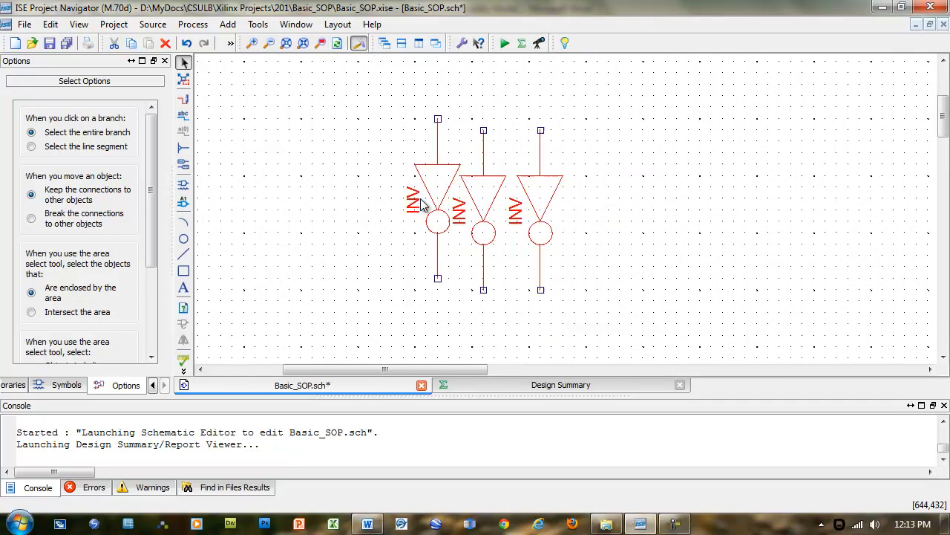
pyautogui.scroll(-2, 422, 205)
pyautogui.scroll(3, 424, 202)
pyautogui.scroll(-2, 425, 199)
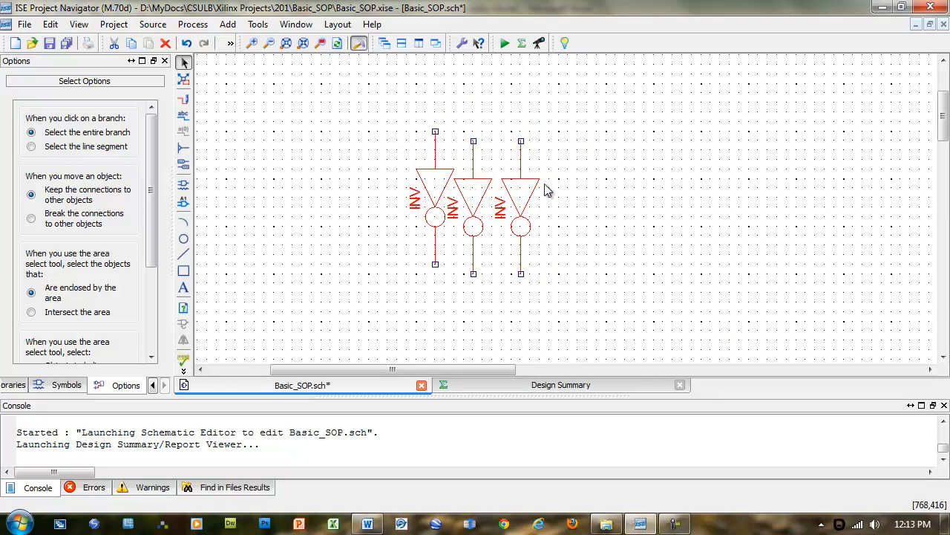
pyautogui.click(679, 158)
pyautogui.moveTo(467, 199); pyautogui.dragTo(466, 183)
pyautogui.moveTo(520, 199); pyautogui.dragTo(511, 190)
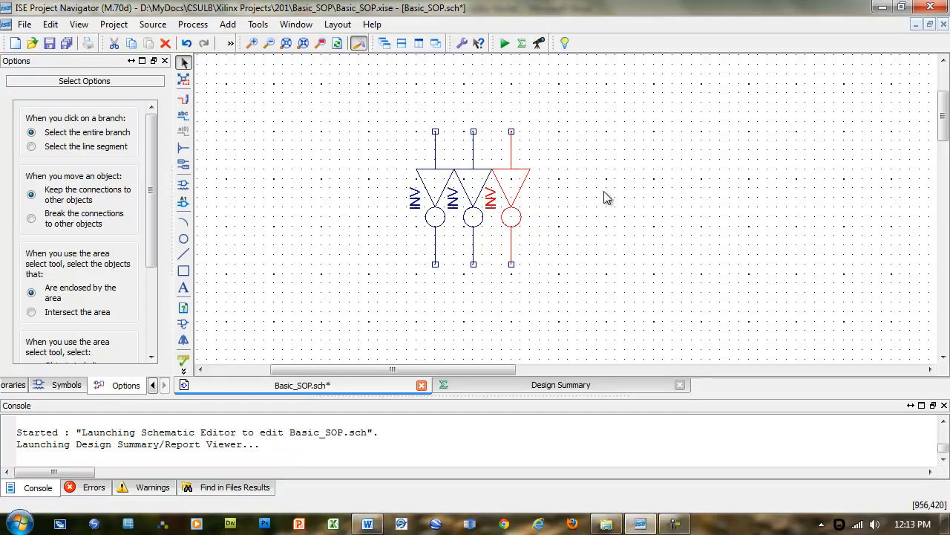
# Wire each of the three inverter inputs up and out to staggered open ends near the sheet's upper-left corner
pyautogui.click(605, 197)
pyautogui.scroll(-2, 600, 208)
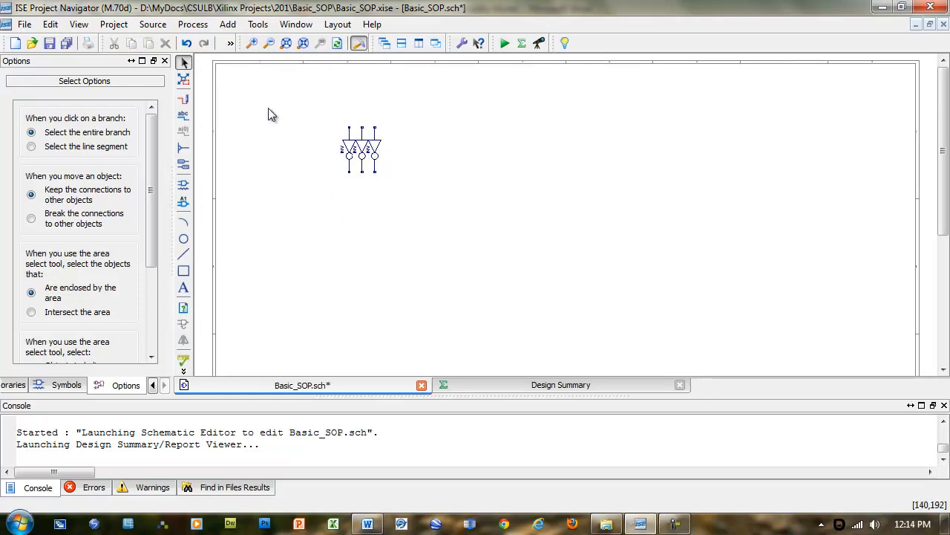
pyautogui.click(184, 99)
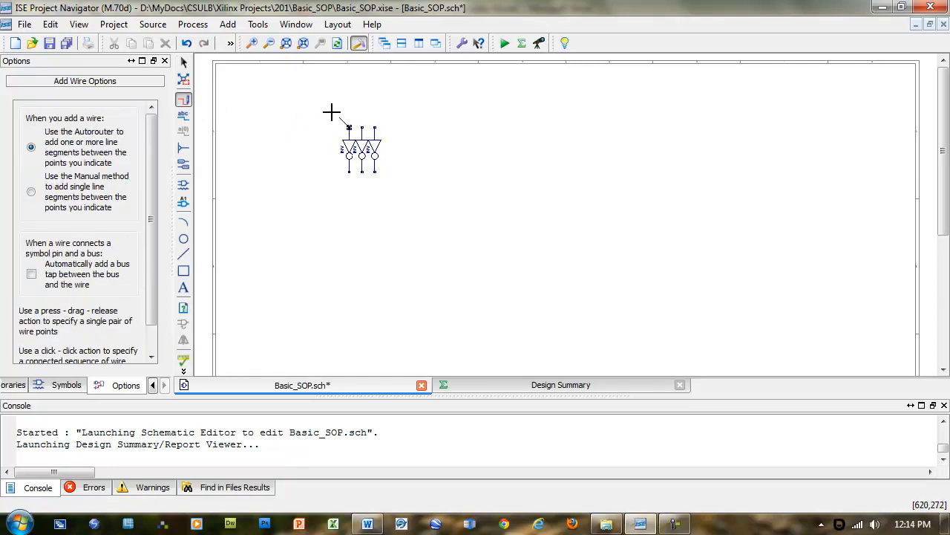
pyautogui.click(258, 84)
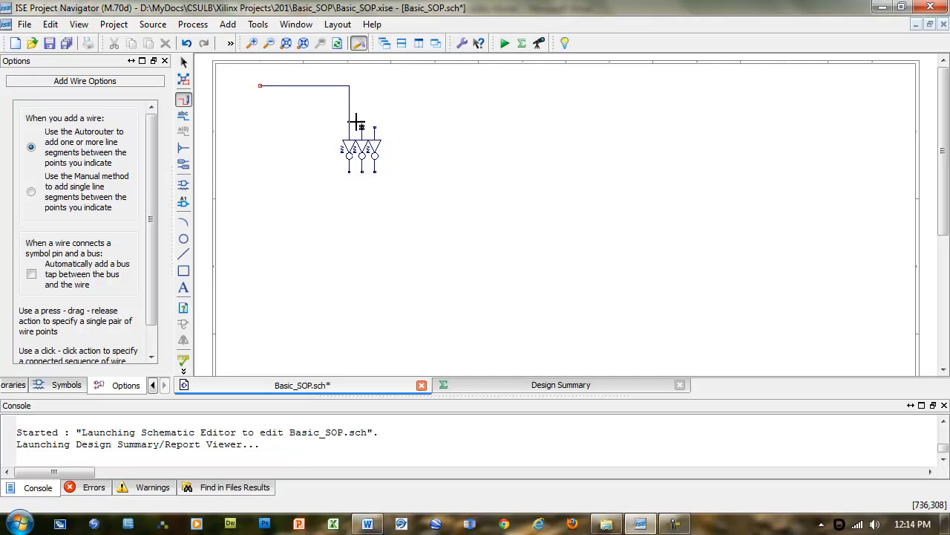
pyautogui.click(358, 123)
pyautogui.click(262, 94)
pyautogui.click(374, 127)
pyautogui.click(264, 105)
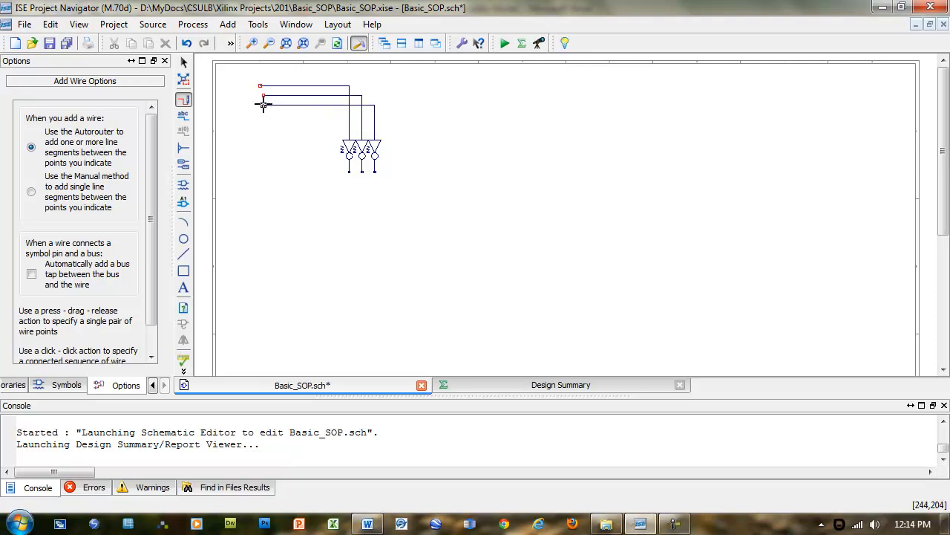
# Add automatic I/O markers to the open ends of the three inverter input wires
pyautogui.click(185, 165)
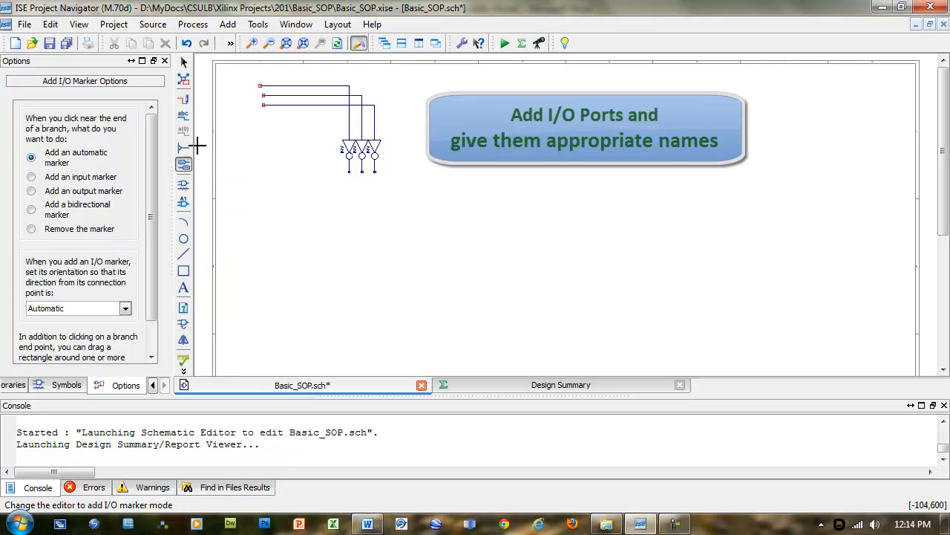
pyautogui.click(260, 86)
pyautogui.click(262, 95)
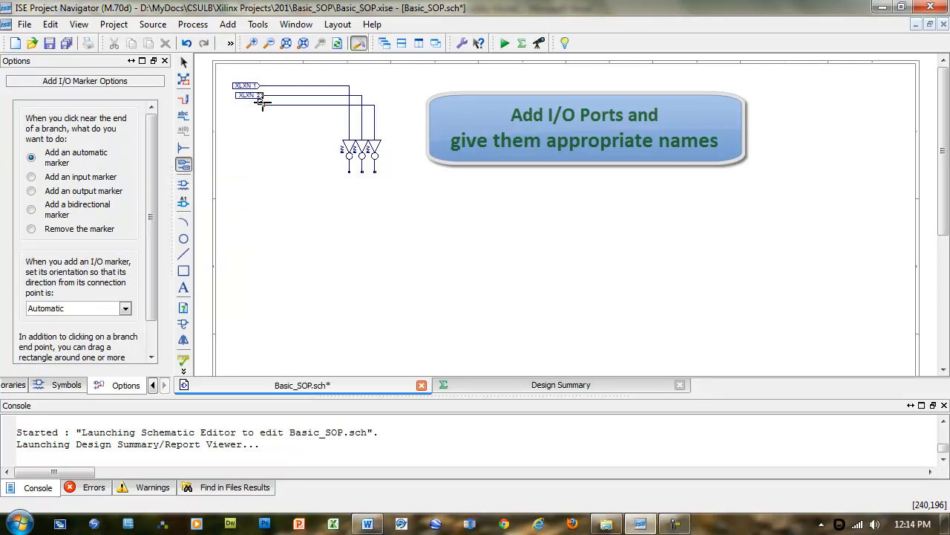
pyautogui.click(262, 104)
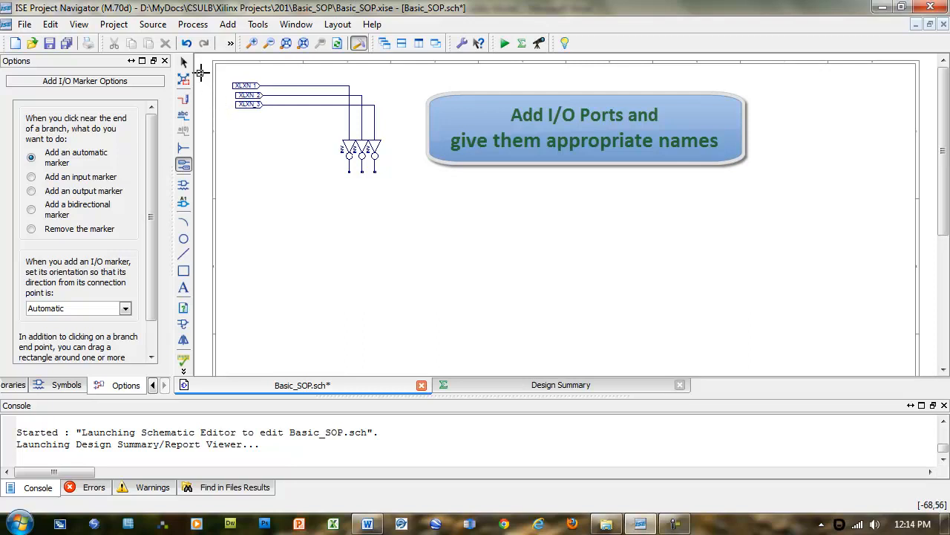
# Rename the net of the uppermost input port as A
pyautogui.click(184, 64)
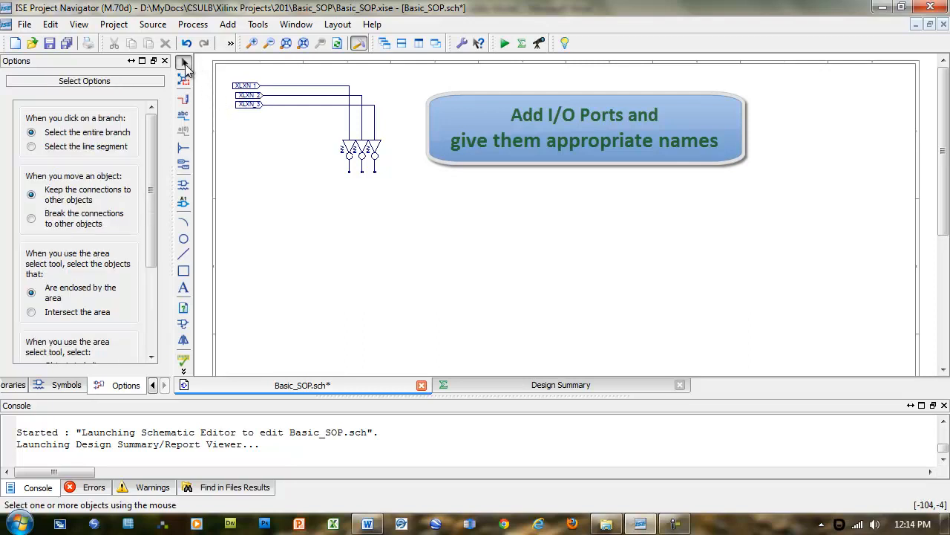
pyautogui.rightClick(241, 86)
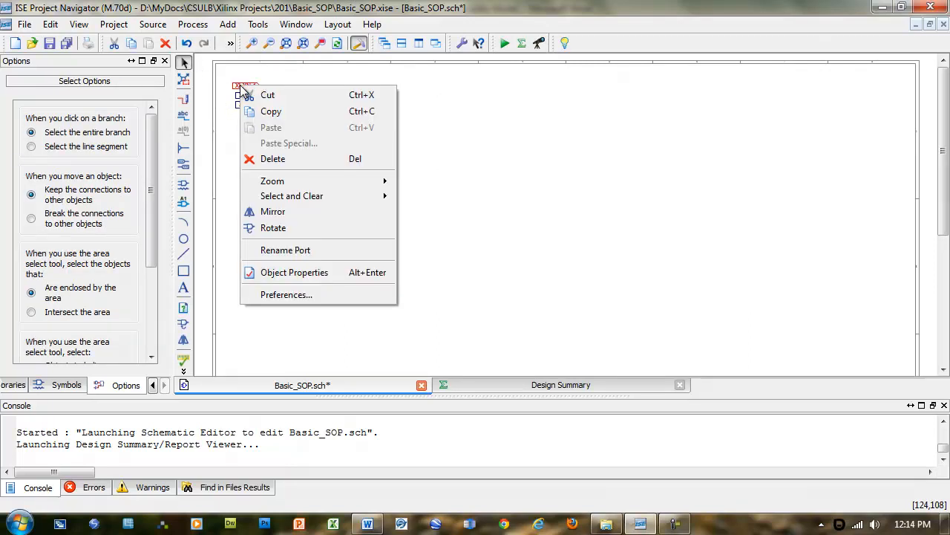
pyautogui.click(285, 251)
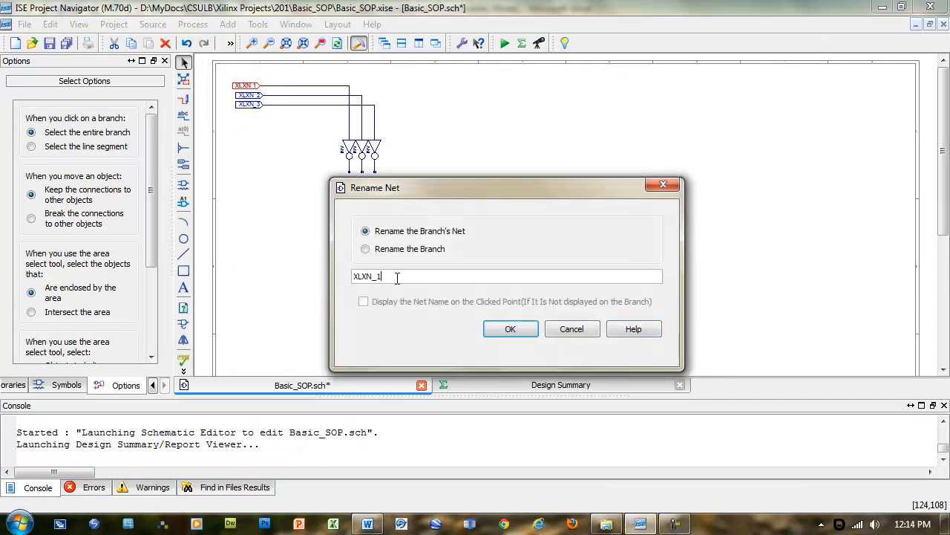
pyautogui.moveTo(376, 275); pyautogui.dragTo(330, 275)
pyautogui.write('A')
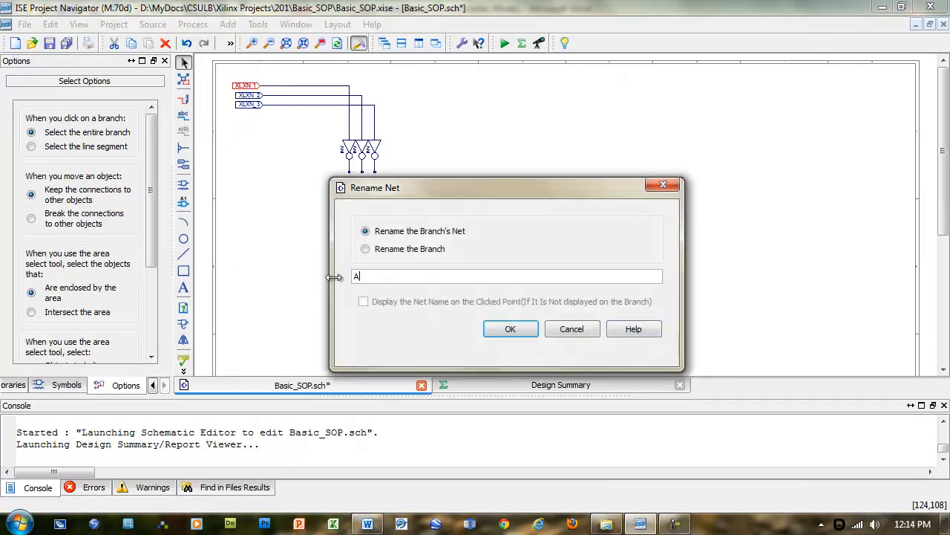
pyautogui.click(520, 333)
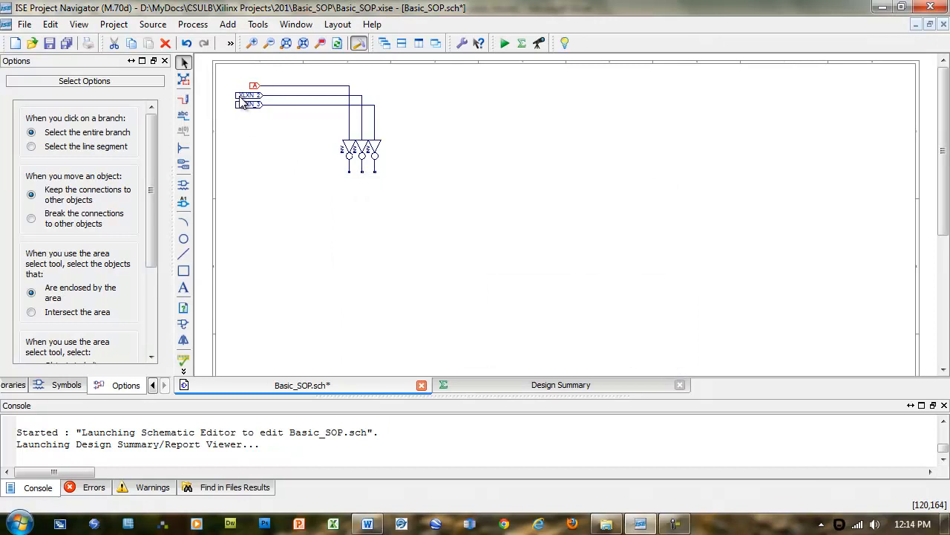
# Rename the net of the middle input port as B
pyautogui.rightClick(241, 99)
pyautogui.click(275, 262)
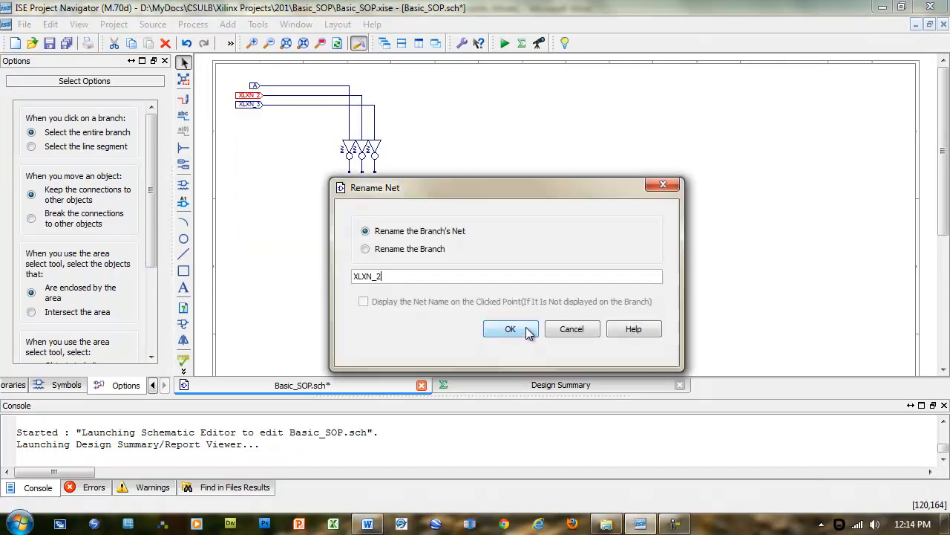
pyautogui.moveTo(430, 273); pyautogui.dragTo(350, 275)
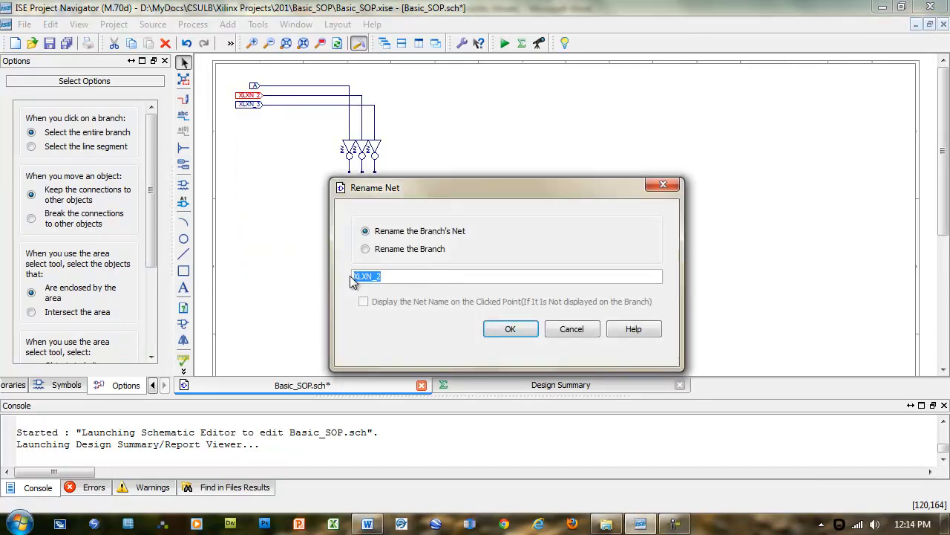
pyautogui.write('B')
pyautogui.click(511, 329)
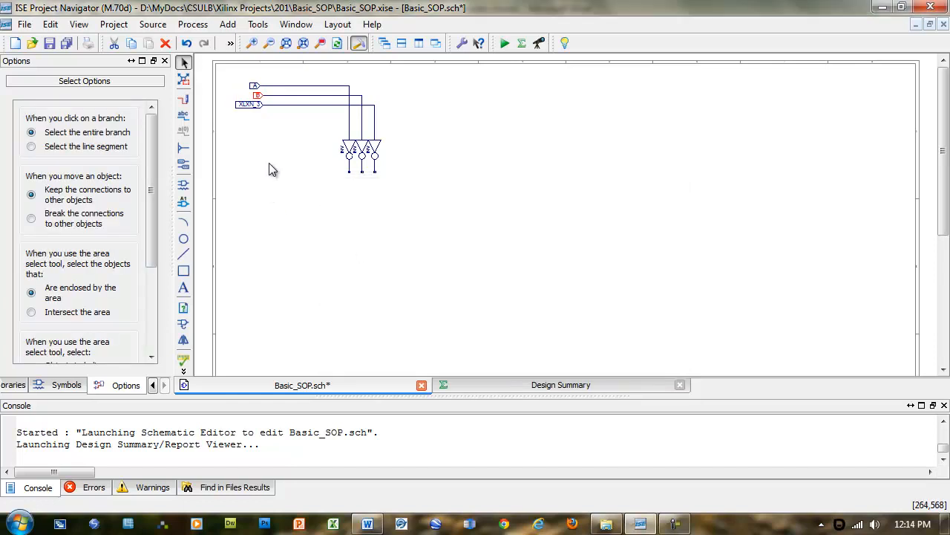
# Rename the net of the lowest input port as C
pyautogui.rightClick(254, 111)
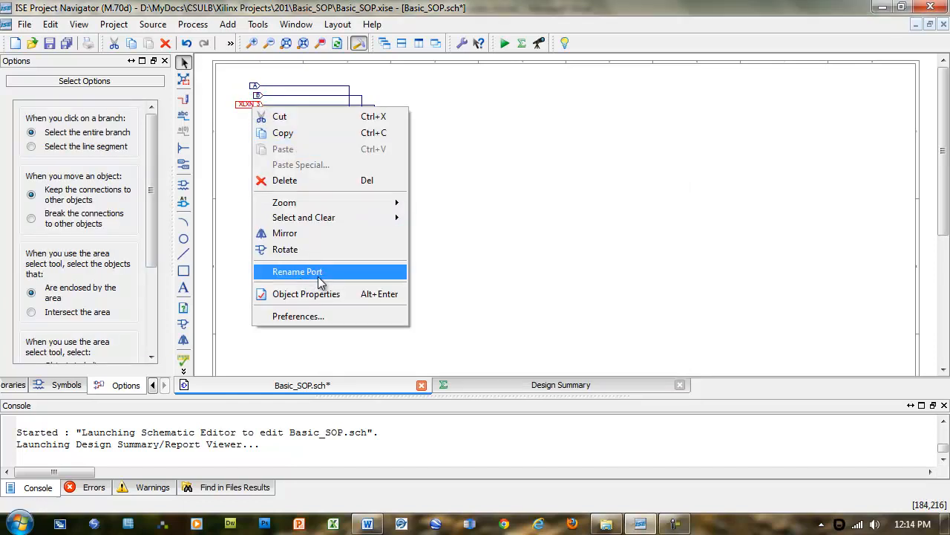
pyautogui.click(318, 275)
pyautogui.moveTo(401, 278); pyautogui.dragTo(321, 278)
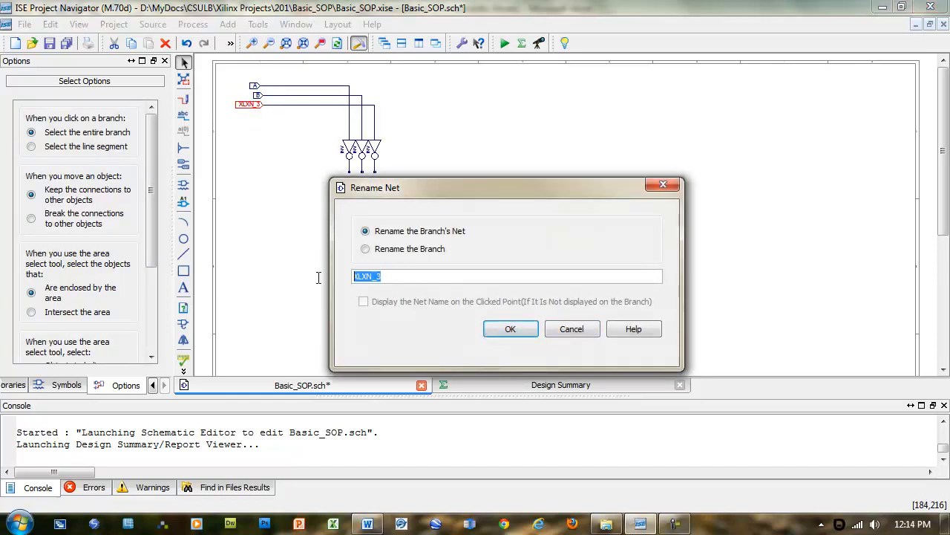
pyautogui.write('C')
pyautogui.click(511, 329)
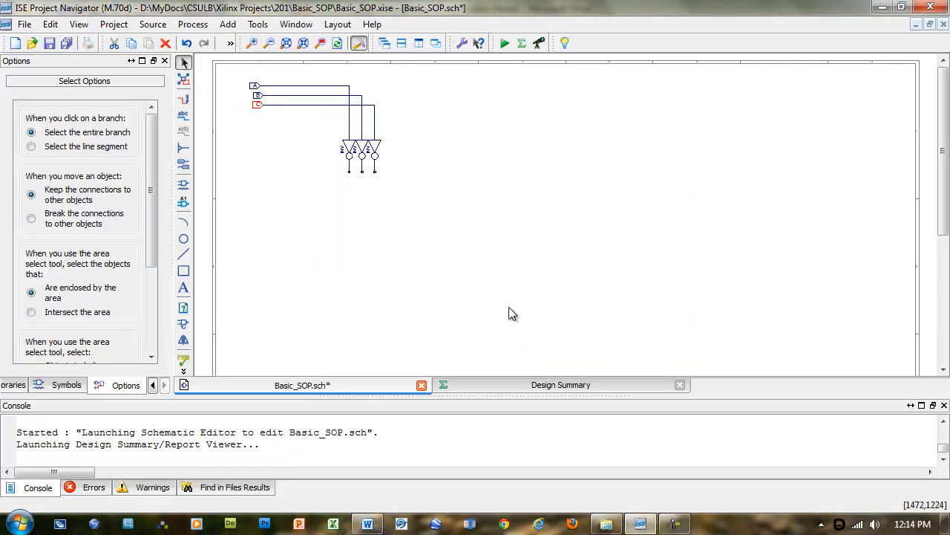
# Draw a long vertical wire straight down from each of the three inverter outputs for the complemented inputs
pyautogui.scroll(-2, 509, 307)
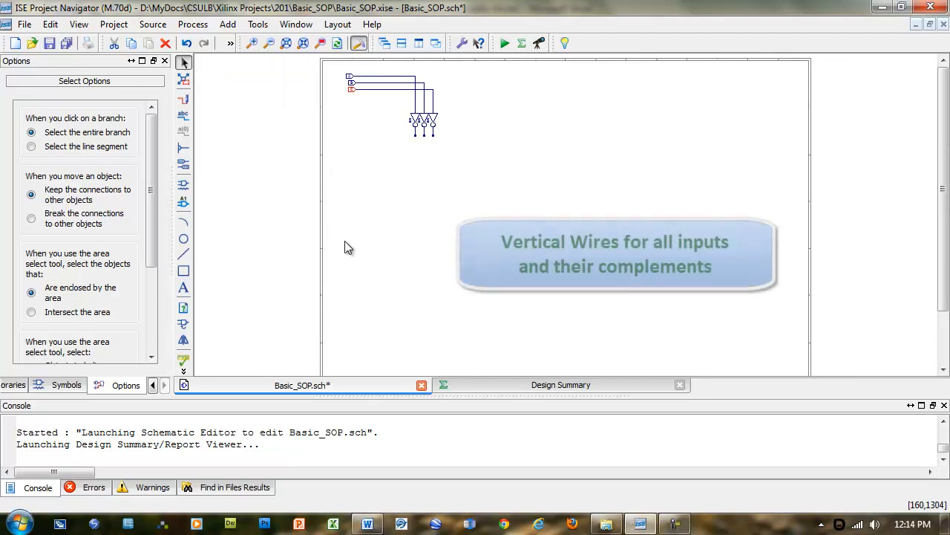
pyautogui.click(183, 98)
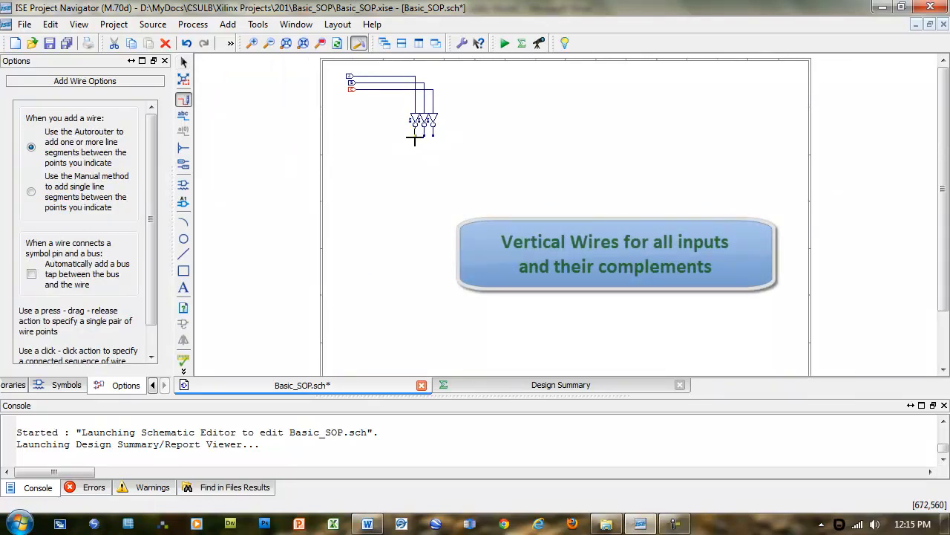
pyautogui.moveTo(415, 136); pyautogui.dragTo(415, 351)
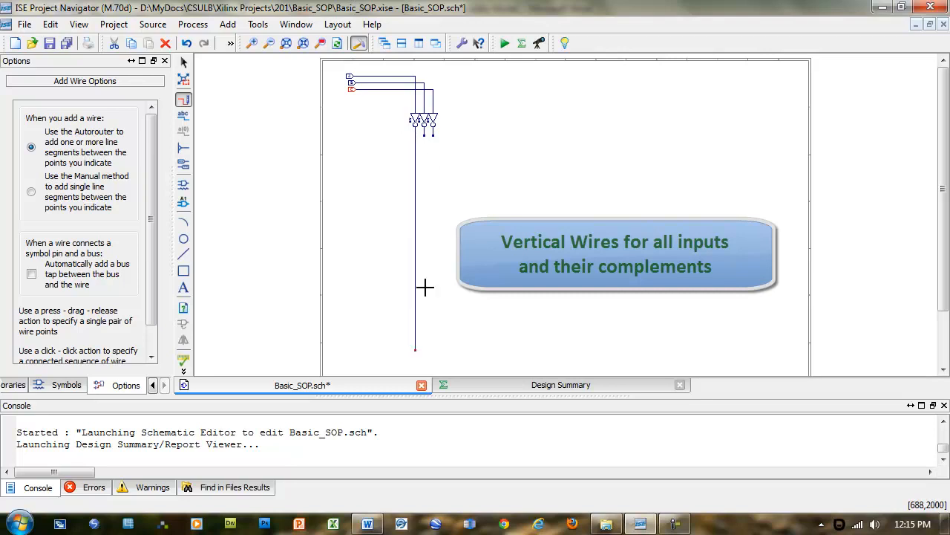
pyautogui.moveTo(424, 136); pyautogui.dragTo(424, 349)
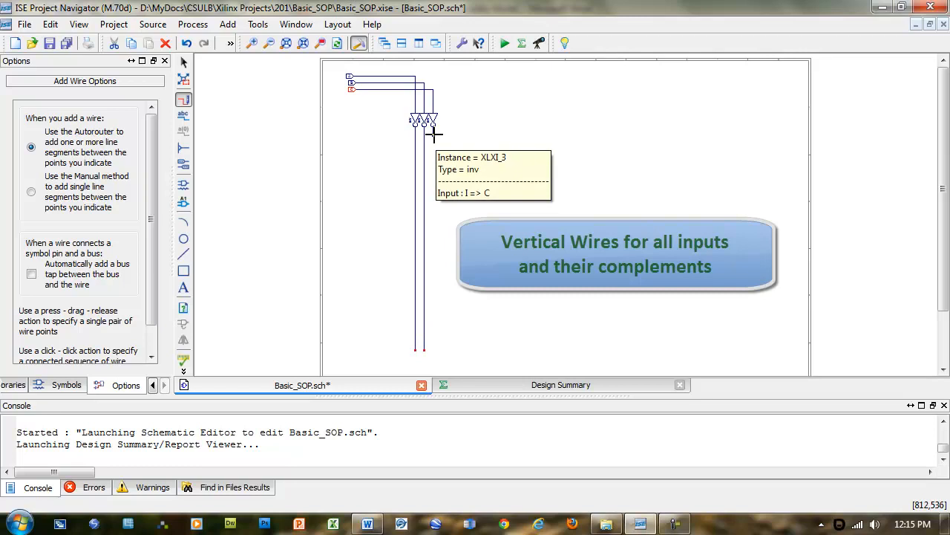
pyautogui.moveTo(435, 134); pyautogui.dragTo(433, 343)
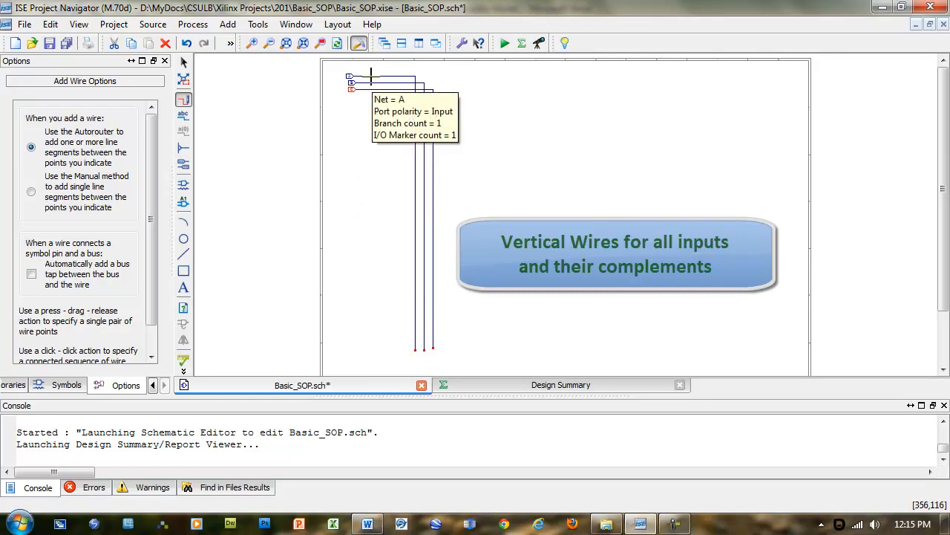
# Branch a long vertical wire down from each of the horizontal A, B and C wires, ending level with the complement wires
pyautogui.moveTo(371, 76); pyautogui.dragTo(370, 346)
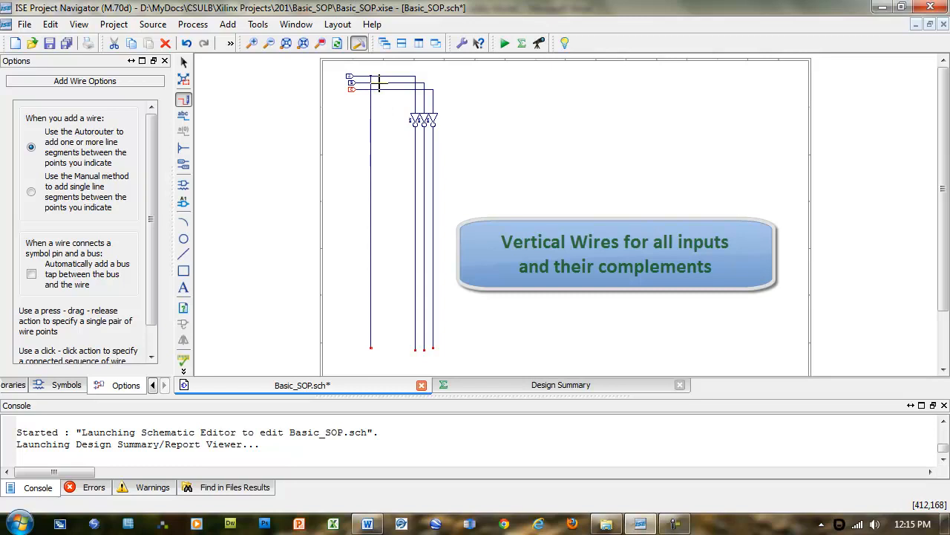
pyautogui.moveTo(380, 84); pyautogui.dragTo(380, 348)
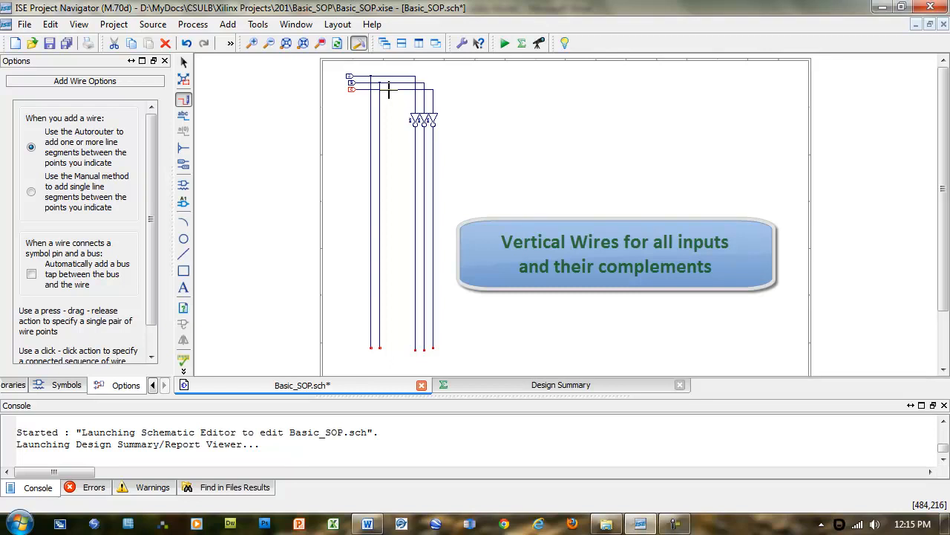
pyautogui.moveTo(389, 89); pyautogui.dragTo(389, 347)
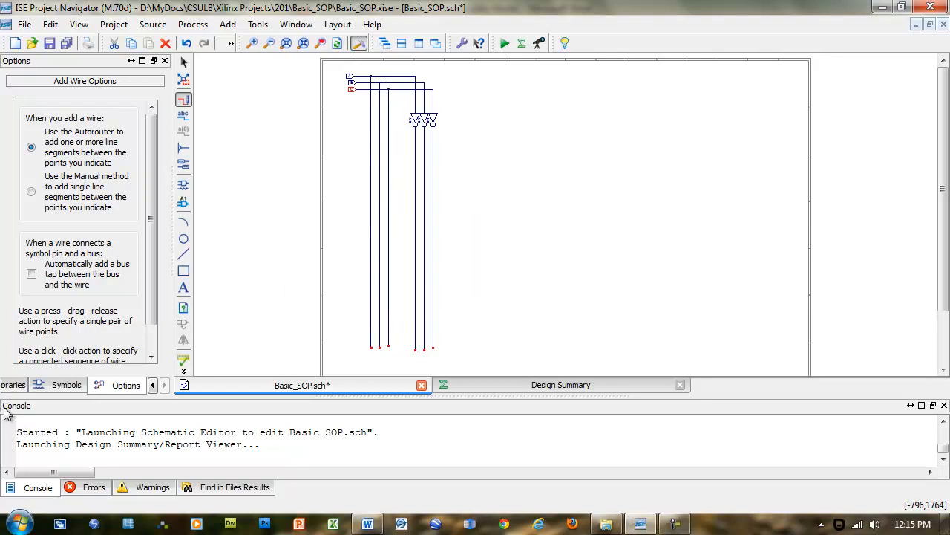
# Find the and3 symbol, orient it to Rotate 0, and place four gates in a vertical column beside the vertical wires
pyautogui.click(60, 390)
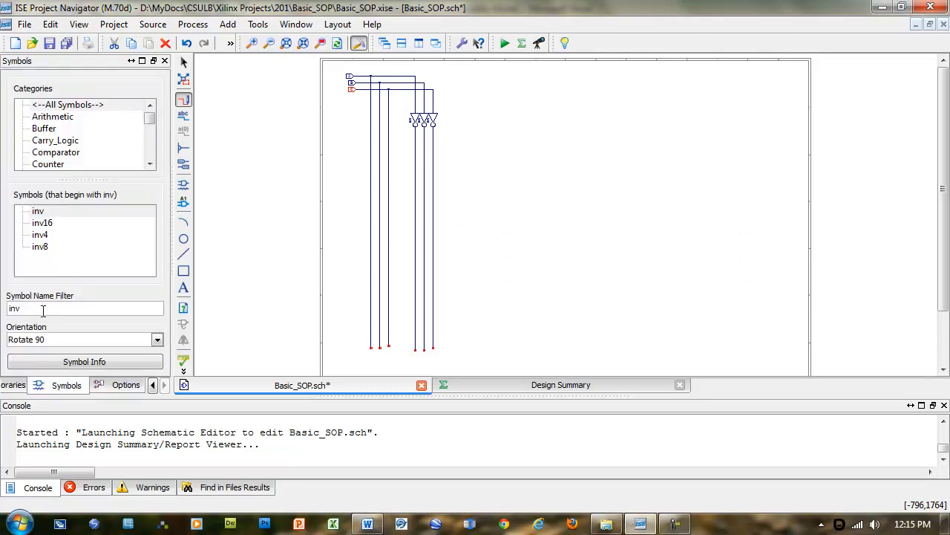
pyautogui.moveTo(44, 311); pyautogui.dragTo(8, 310)
pyautogui.write('a')
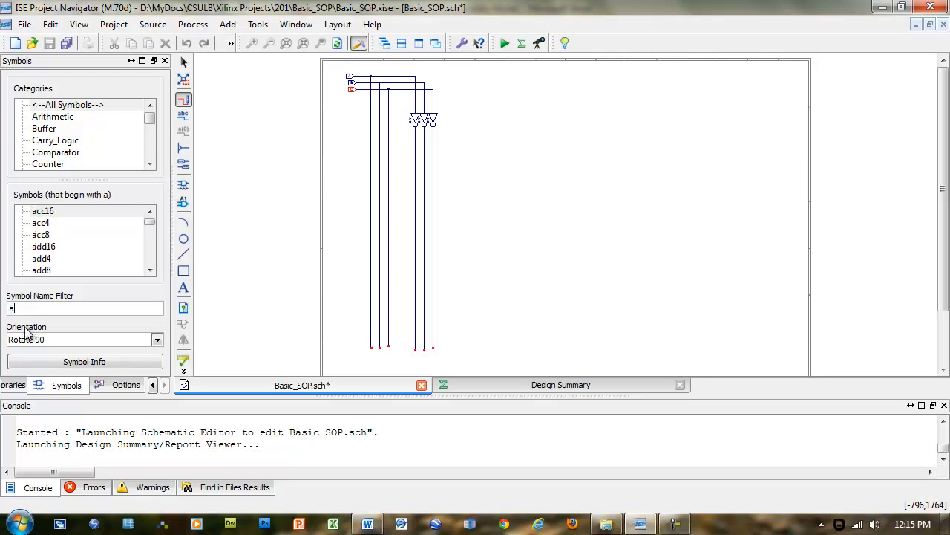
pyautogui.write('nd')
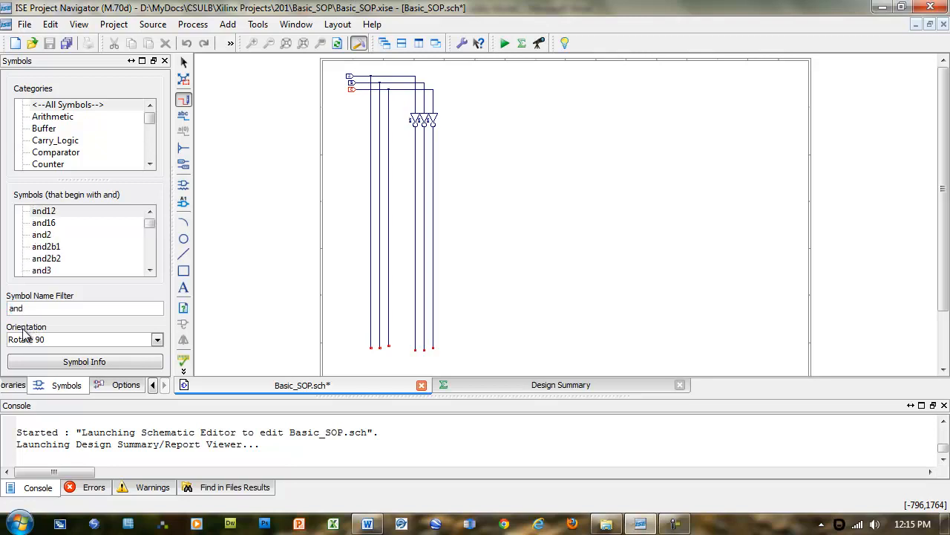
pyautogui.write('3')
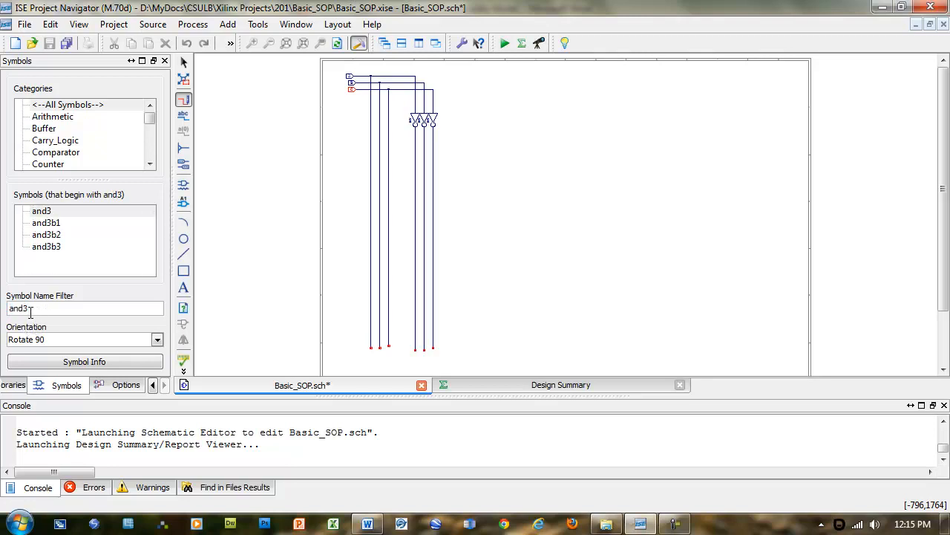
pyautogui.click(46, 213)
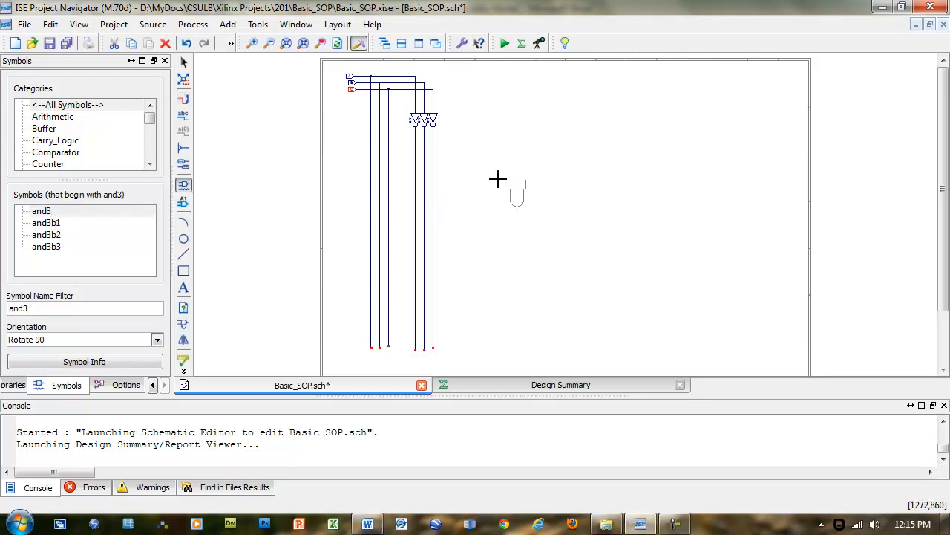
pyautogui.hotkey('ctrl', 'r')
pyautogui.hotkey('ctrl', 'r')
pyautogui.hotkey('ctrl', 'r')
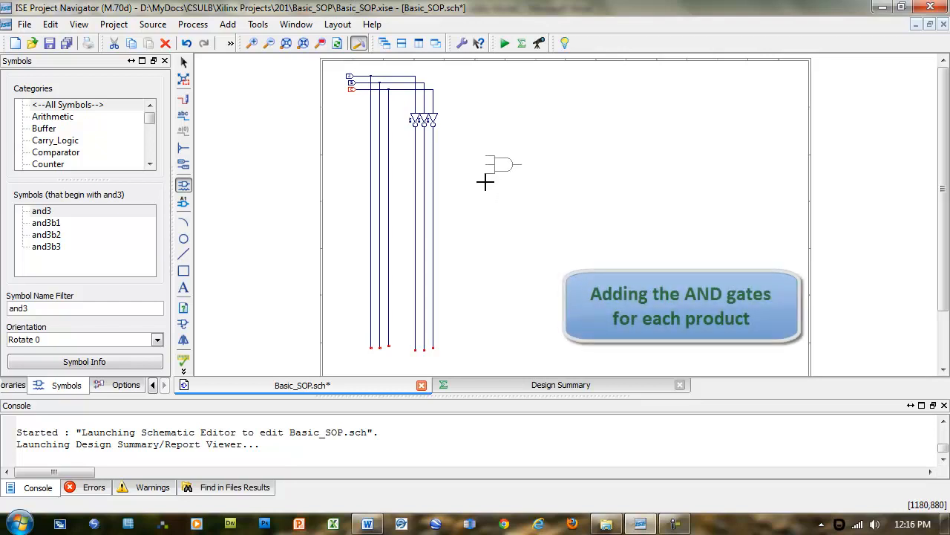
pyautogui.click(486, 182)
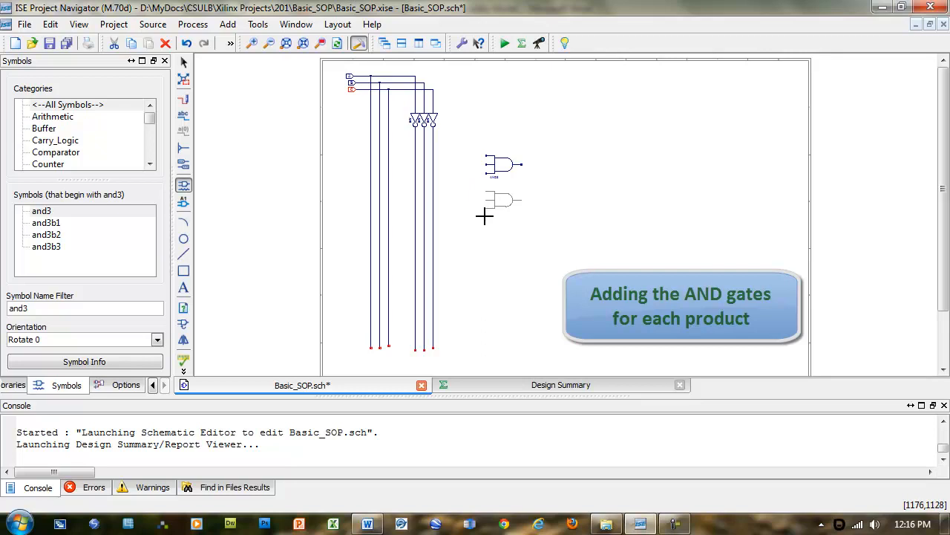
pyautogui.click(484, 216)
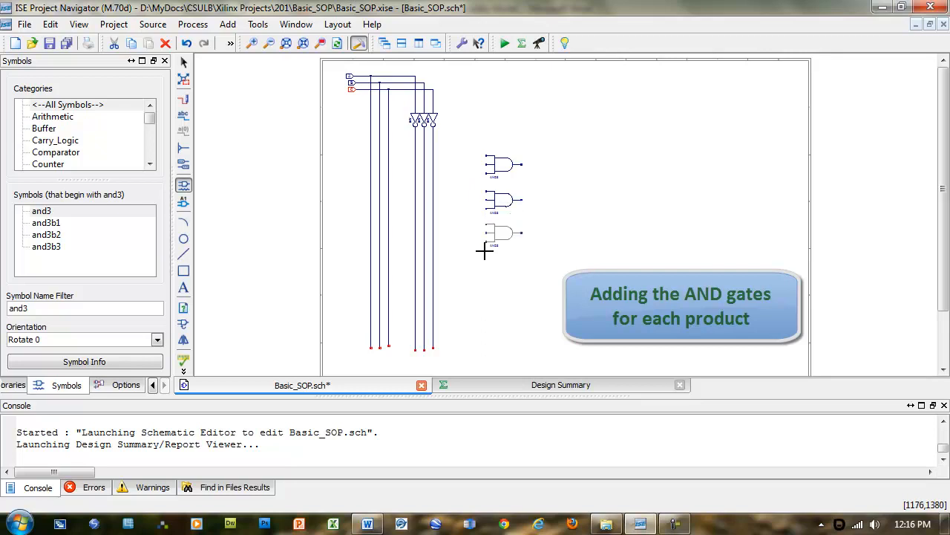
pyautogui.click(485, 251)
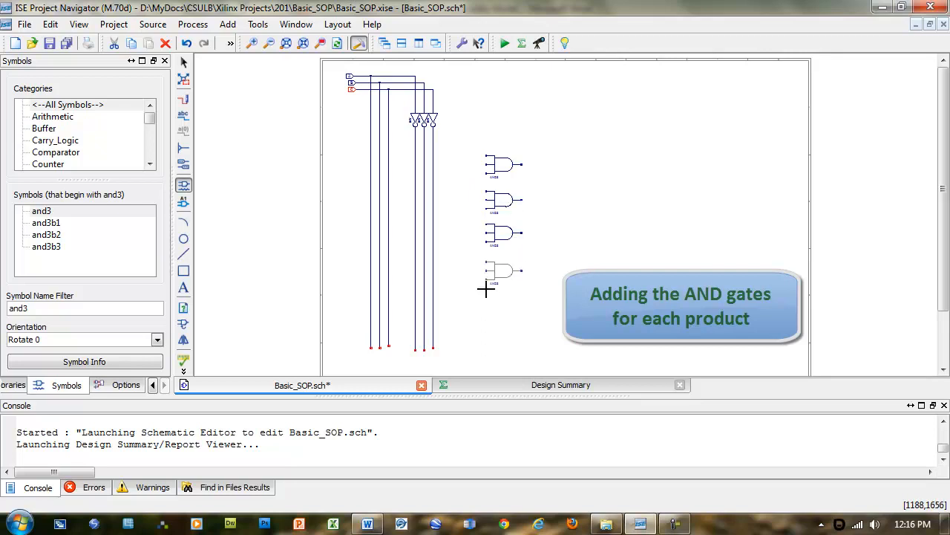
# Place the fourth and3 gate at the bottom of the column and an or4 gate to the right of the AND gates
pyautogui.click(487, 289)
pyautogui.press('Escape')
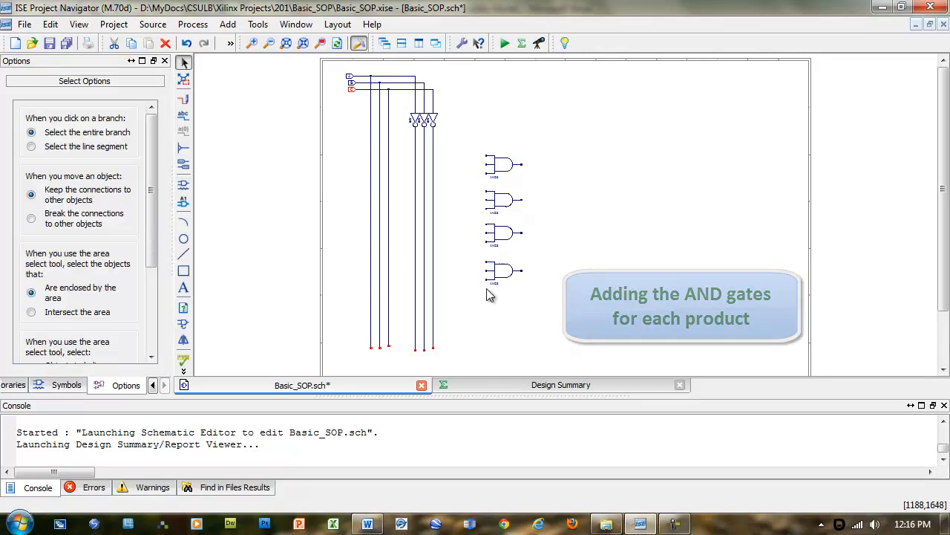
pyautogui.click(64, 384)
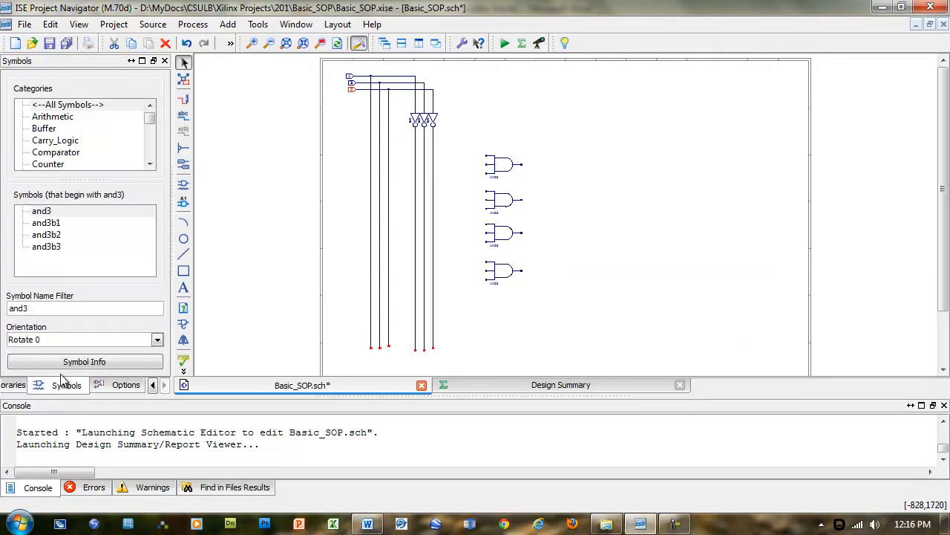
pyautogui.moveTo(50, 308); pyautogui.dragTo(4, 310)
pyautogui.write('or4')
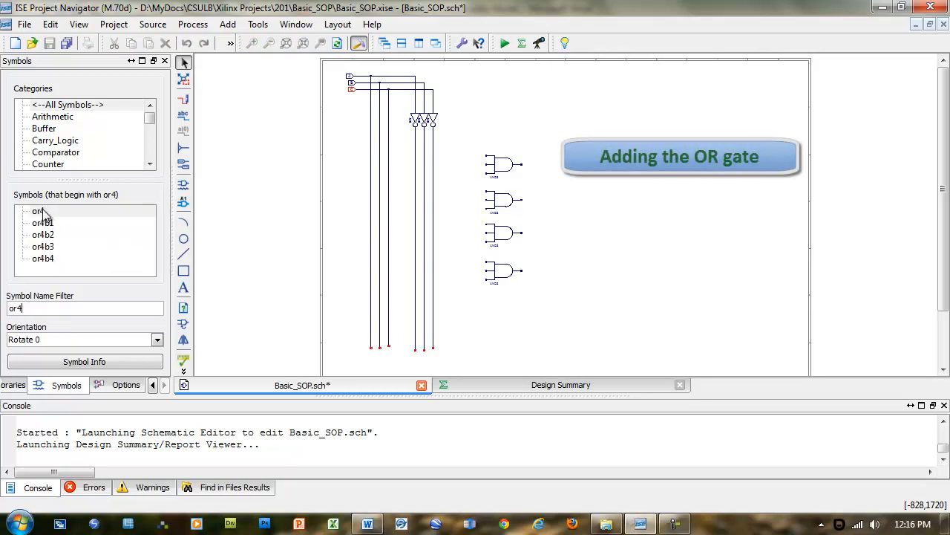
pyautogui.click(42, 211)
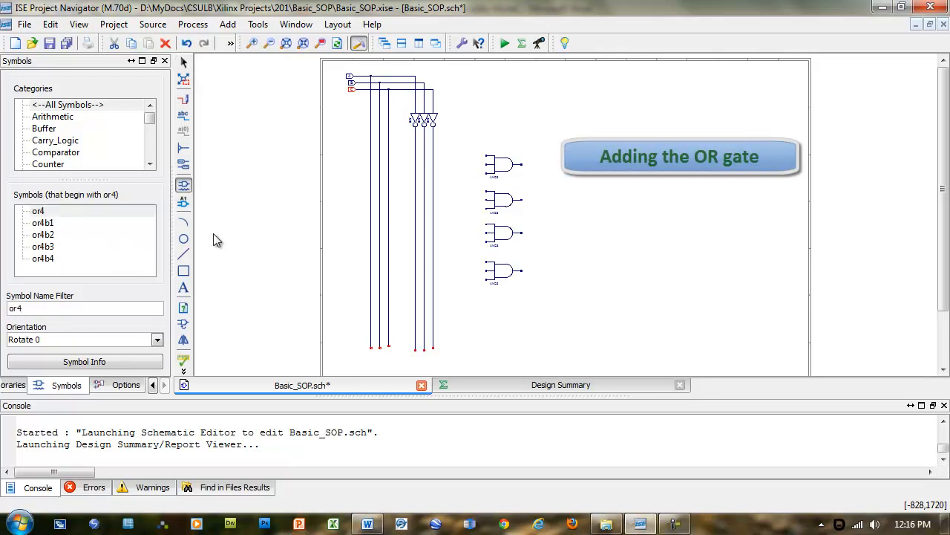
pyautogui.click(574, 237)
pyautogui.press('Escape')
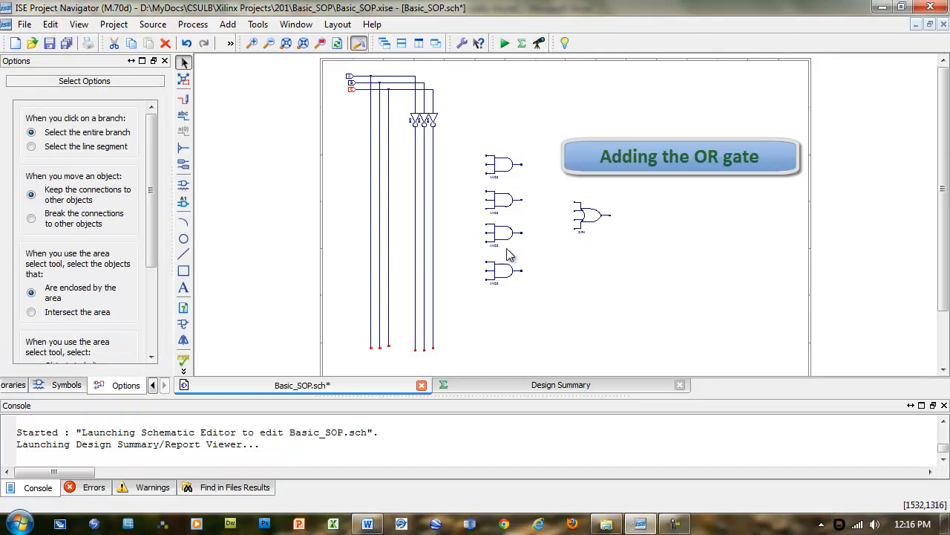
# Wire the outputs of the four AND gates to the four OR4 inputs, in order from top to bottom
pyautogui.click(184, 101)
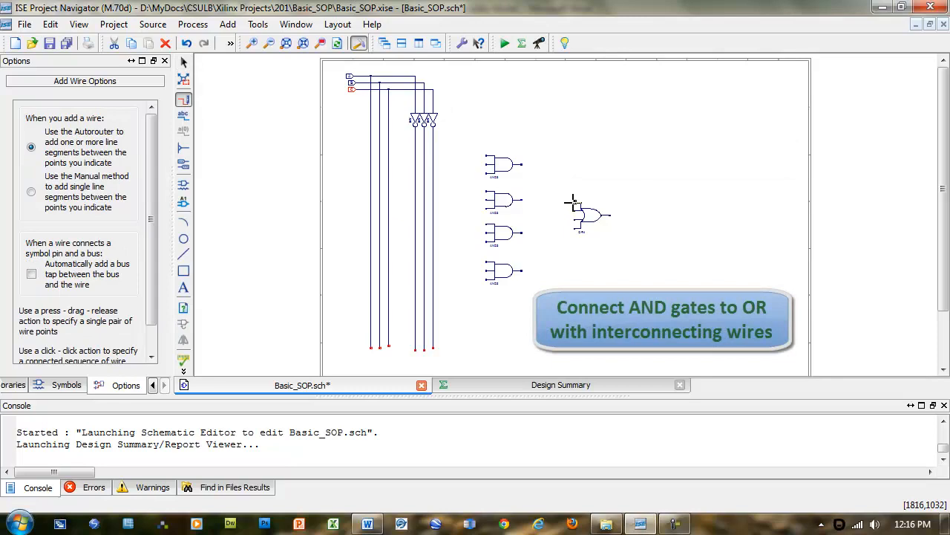
pyautogui.scroll(3, 572, 205)
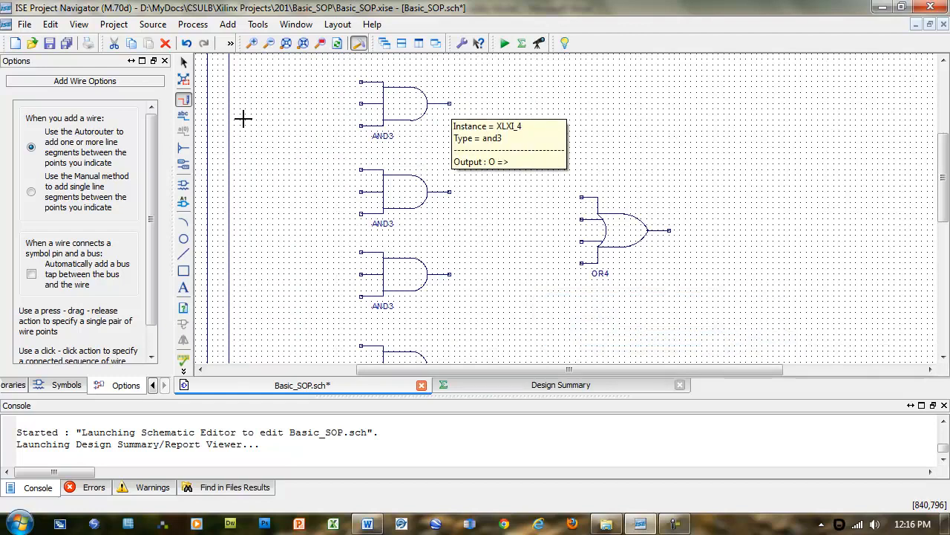
pyautogui.click(450, 104)
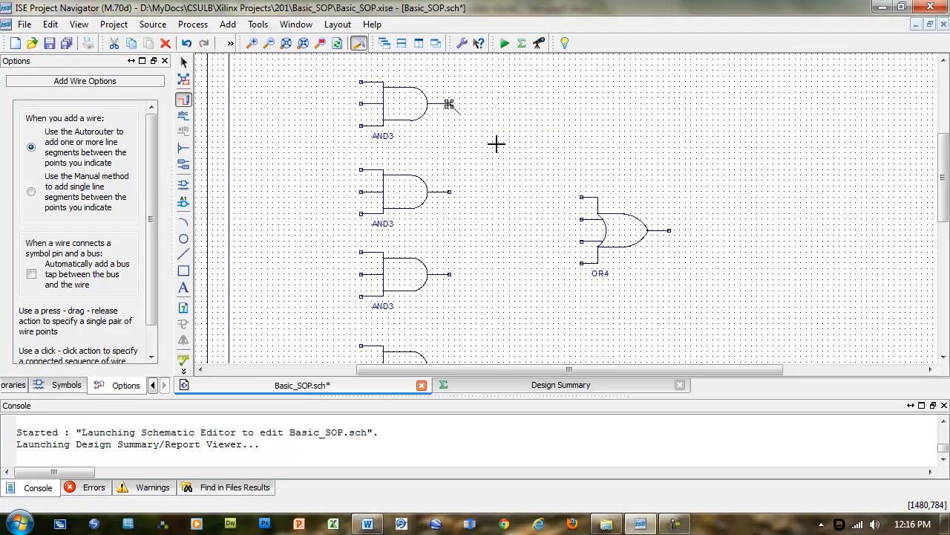
pyautogui.click(578, 197)
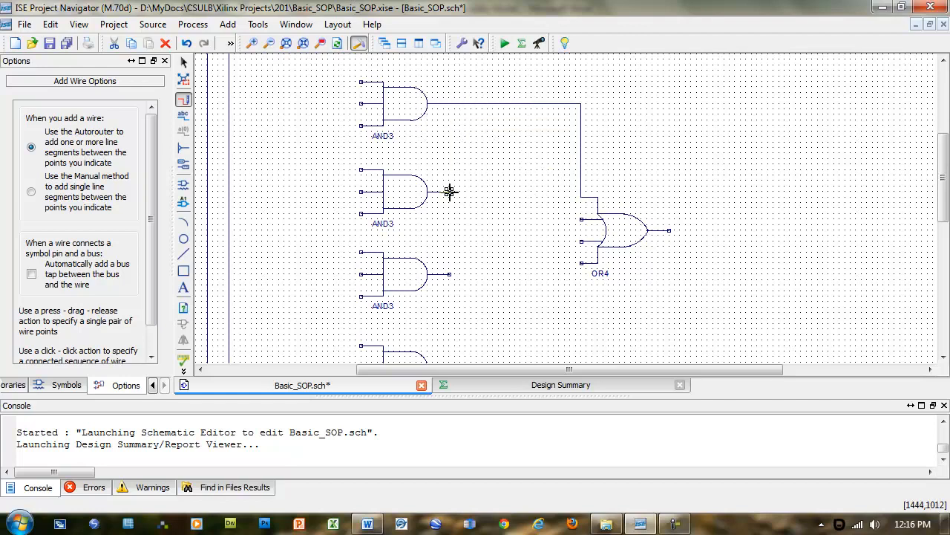
pyautogui.click(450, 192)
pyautogui.click(581, 219)
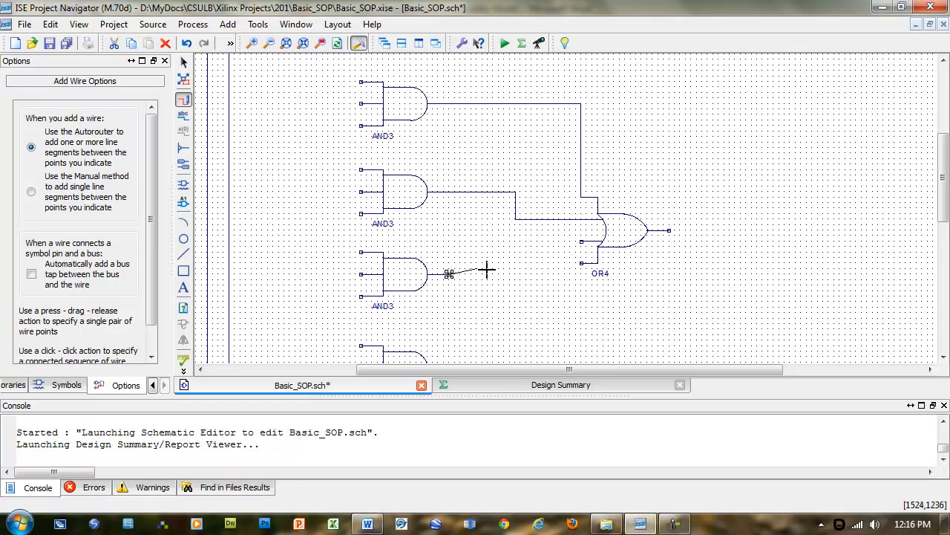
pyautogui.click(582, 241)
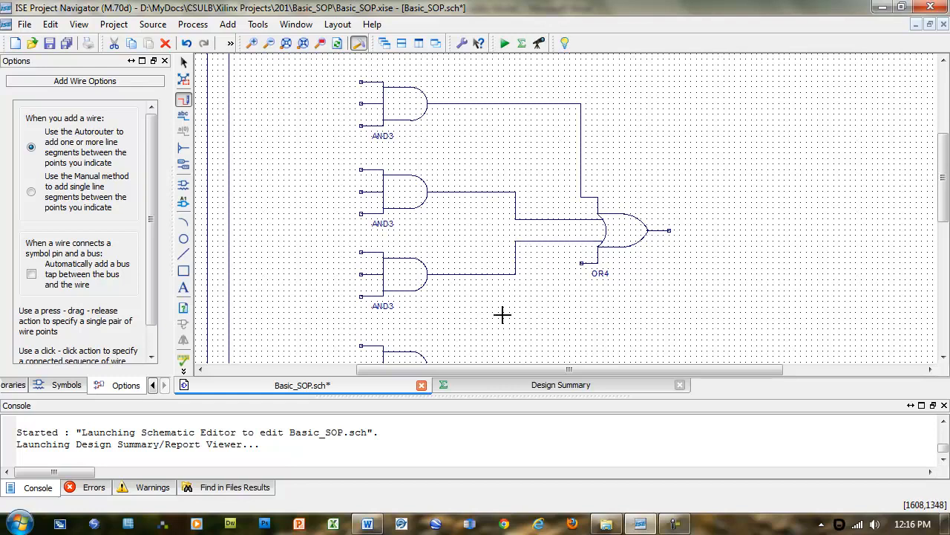
pyautogui.scroll(-3, 484, 325)
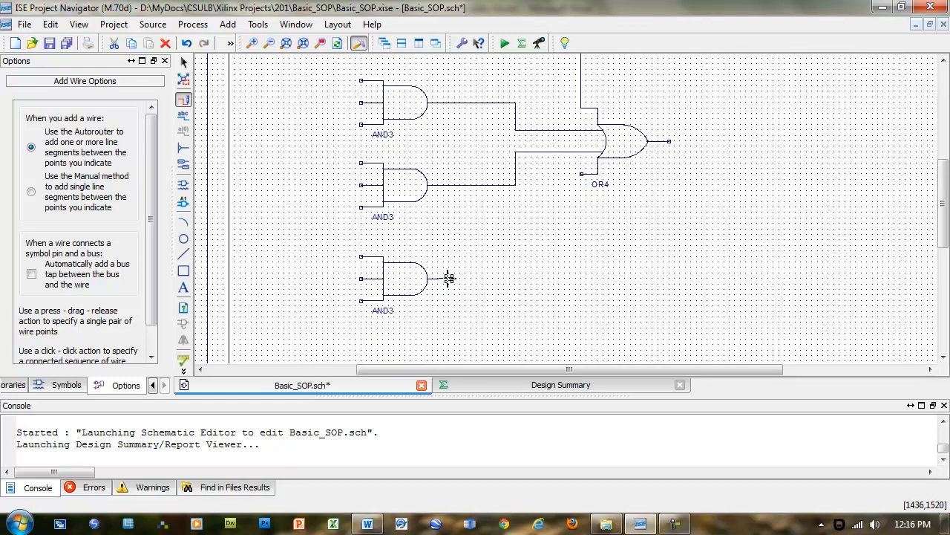
pyautogui.click(449, 278)
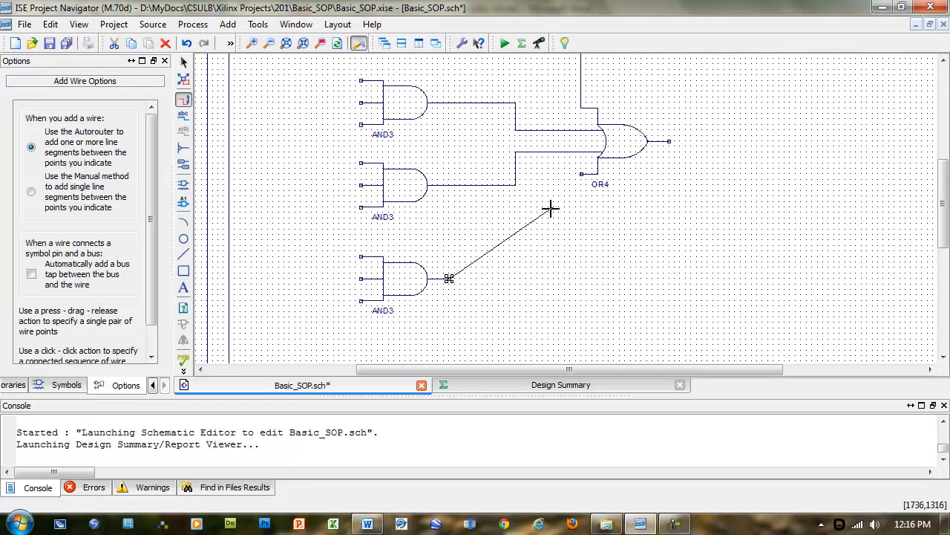
pyautogui.click(581, 174)
# Add an automatic I/O marker to the OR4 output and rename its net as F1
pyautogui.click(184, 164)
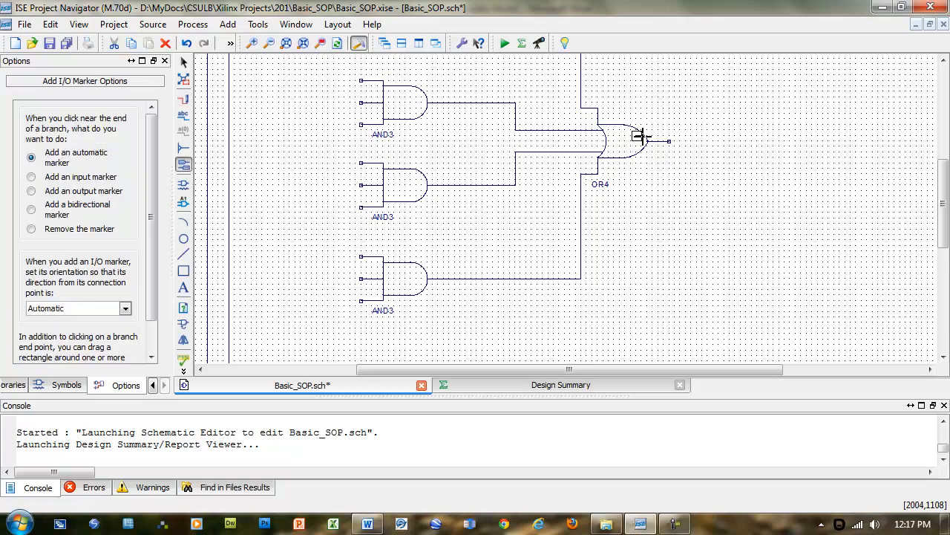
pyautogui.click(667, 141)
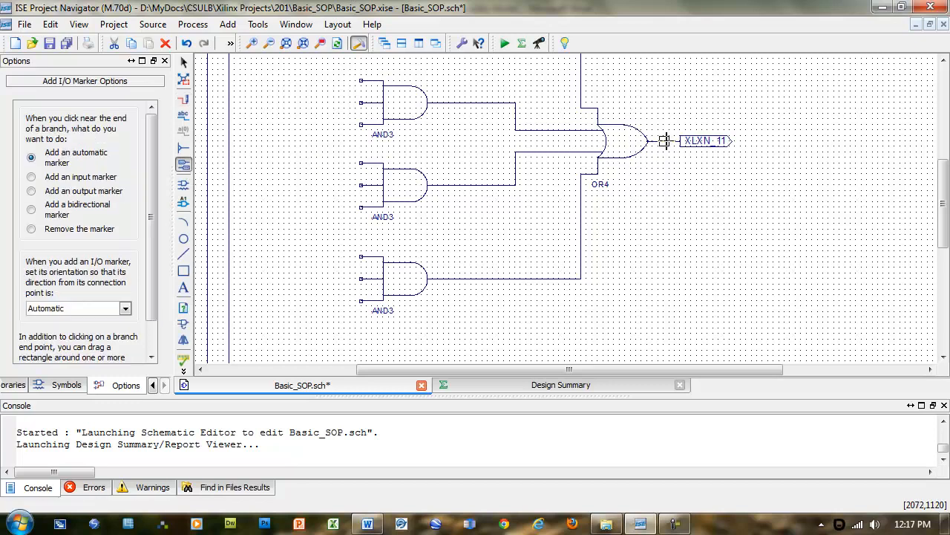
pyautogui.click(184, 64)
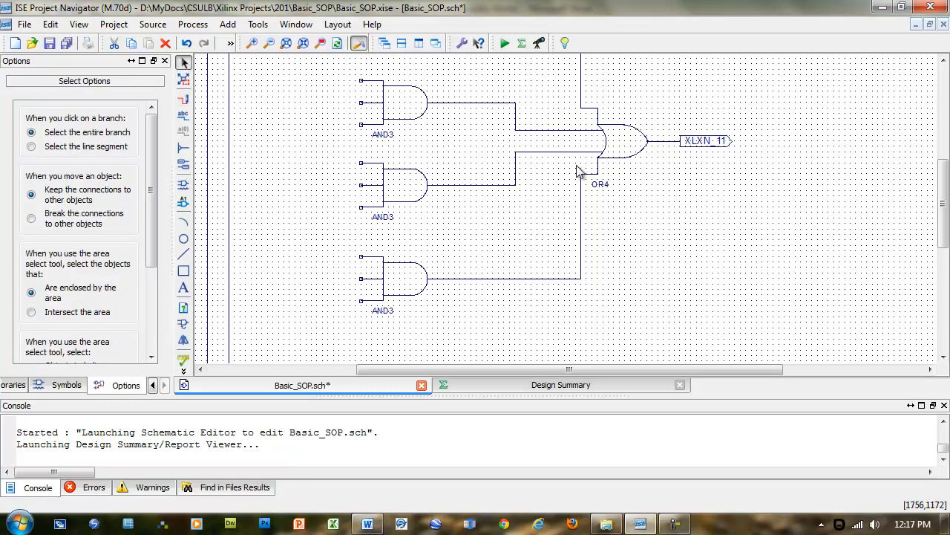
pyautogui.rightClick(709, 146)
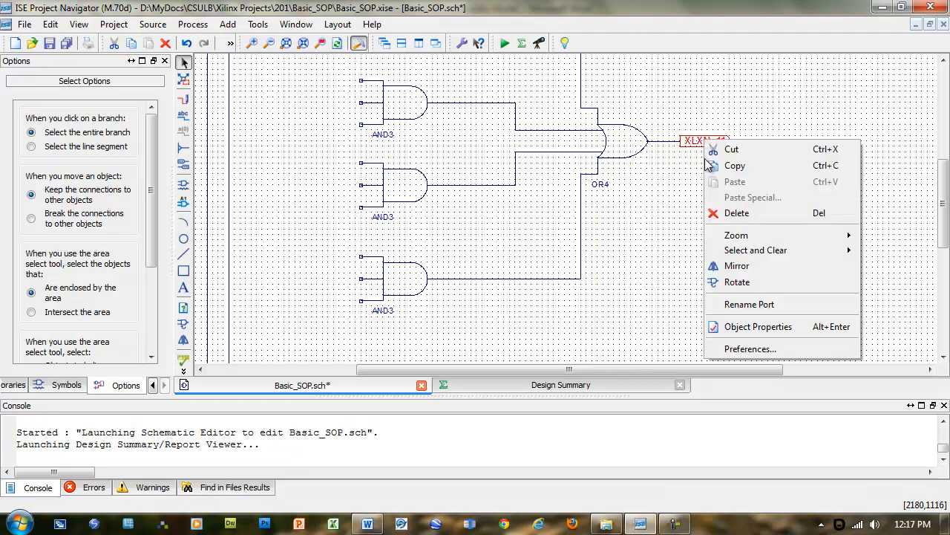
pyautogui.click(728, 304)
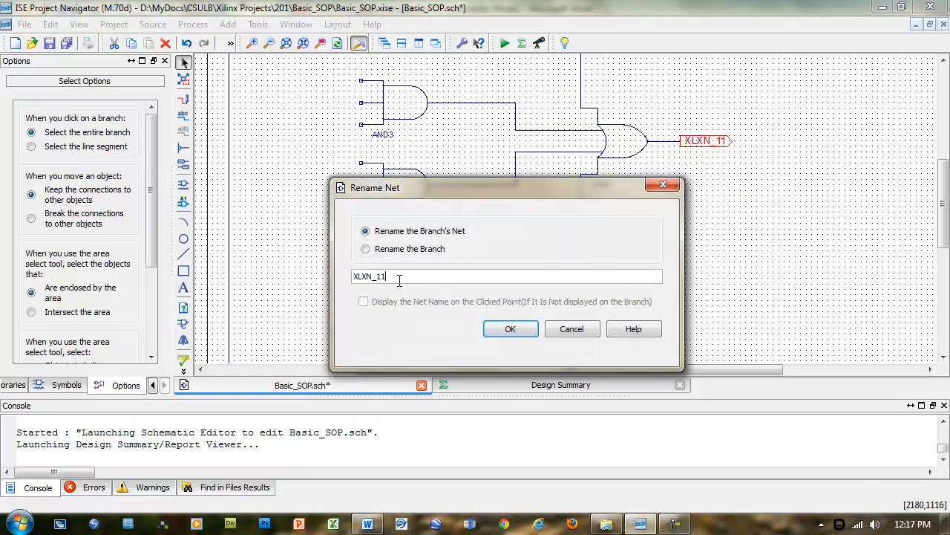
pyautogui.moveTo(398, 279); pyautogui.dragTo(321, 281)
pyautogui.click(510, 329)
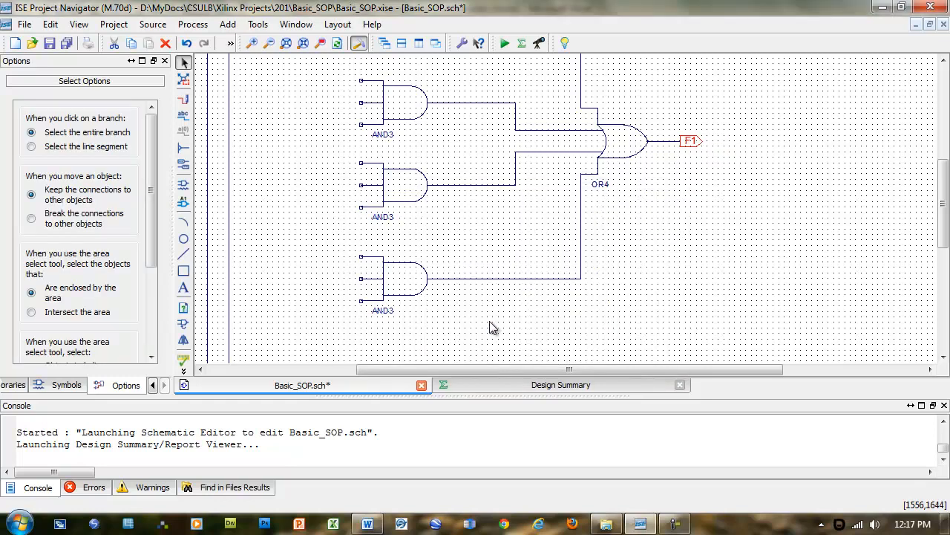
# Switch to the Word document to review the F1 minterm expression, and return to the schematic to identify the vertical nets
pyautogui.scroll(-3, 524, 321)
pyautogui.scroll(-1, 523, 321)
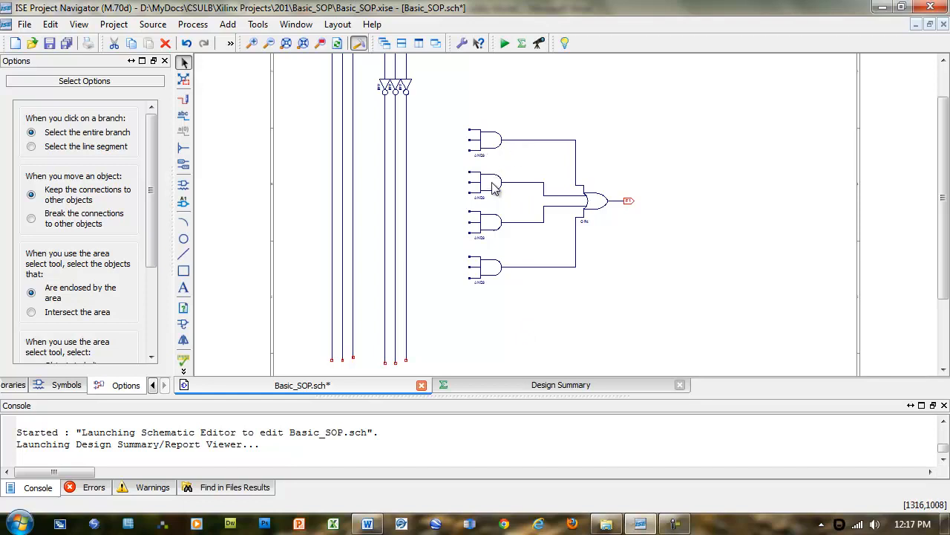
pyautogui.click(368, 525)
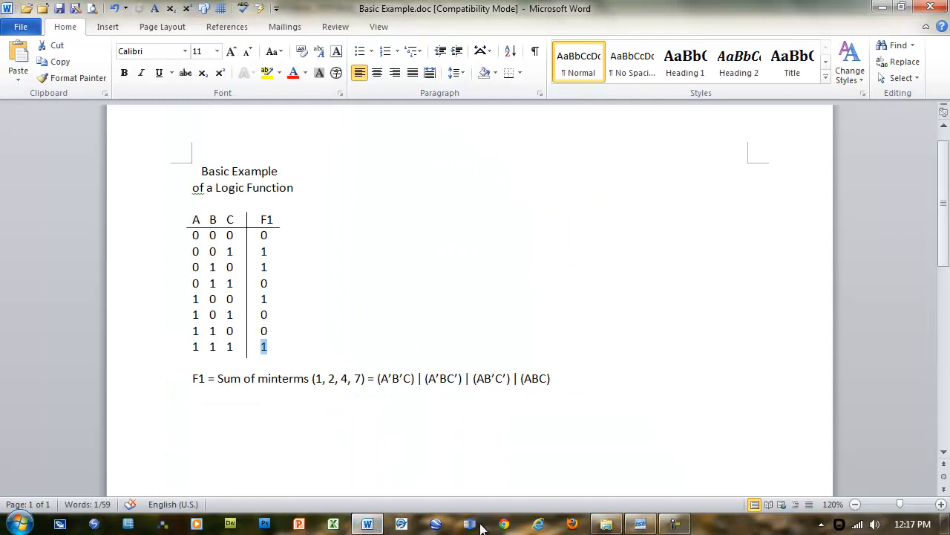
pyautogui.click(640, 525)
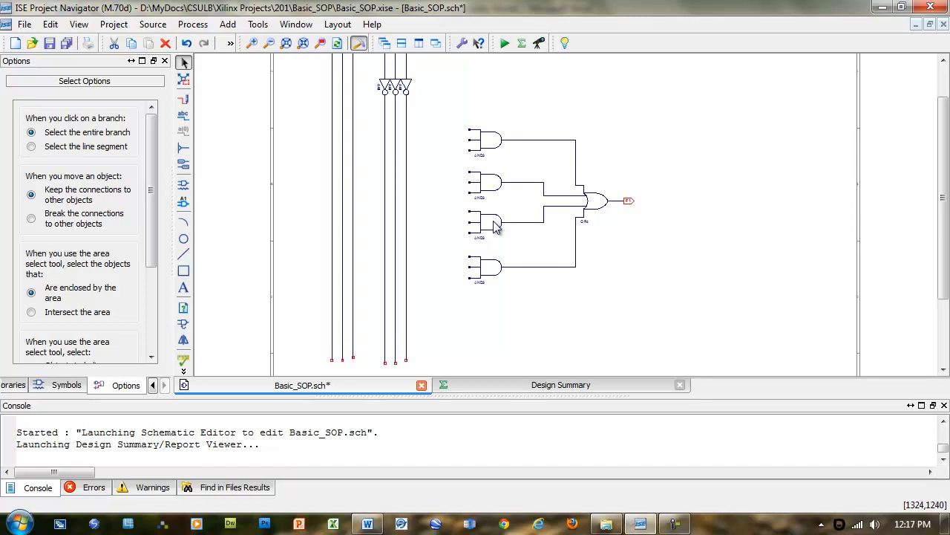
pyautogui.moveTo(496, 277)
pyautogui.moveTo(343, 148)
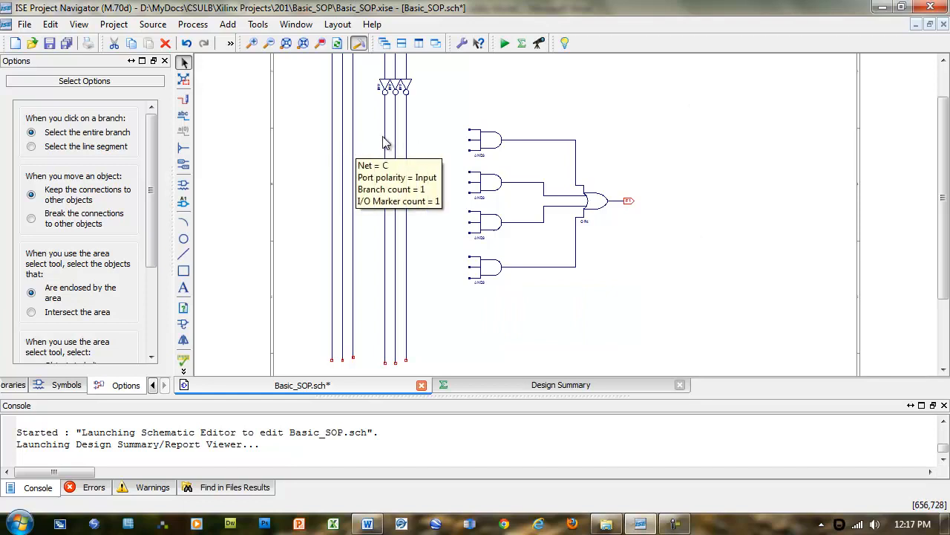
pyautogui.moveTo(387, 142)
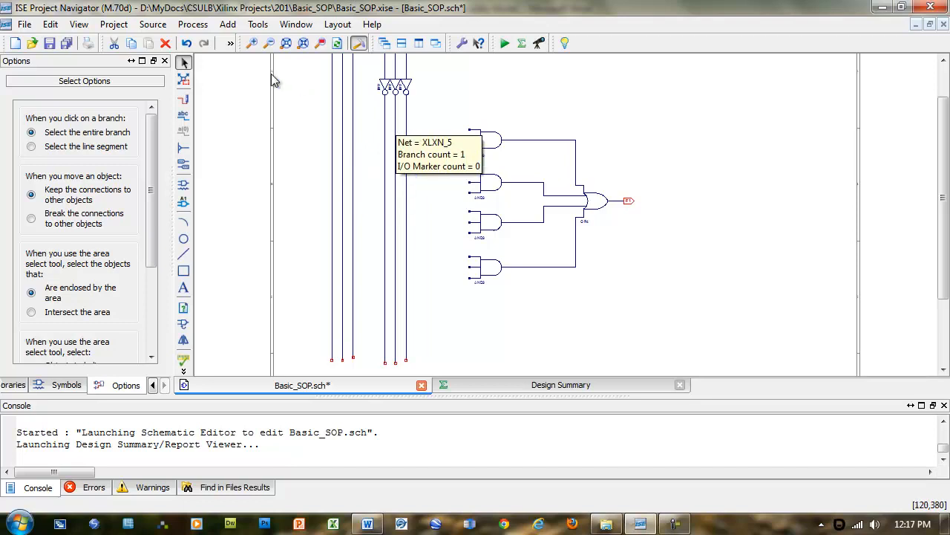
# Wire the top AND gate's inputs to the A complement, B complement and C vertical lines for the A'B'C term
pyautogui.click(183, 99)
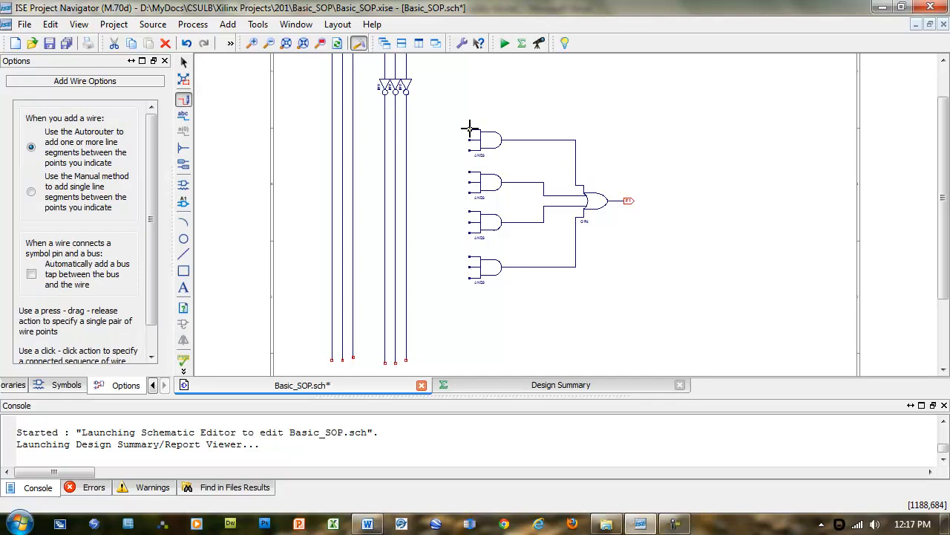
pyautogui.moveTo(470, 127)
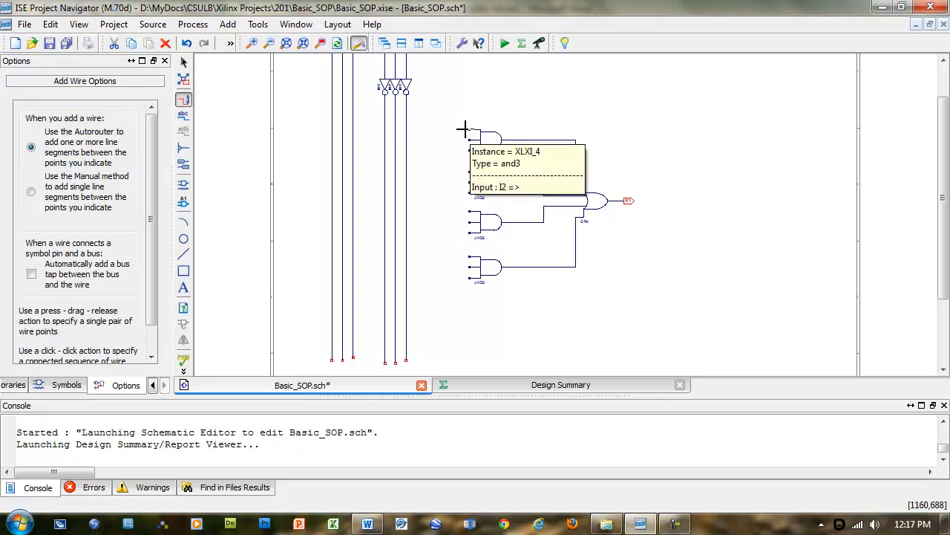
pyautogui.scroll(-1, 466, 129)
pyautogui.scroll(2, 465, 130)
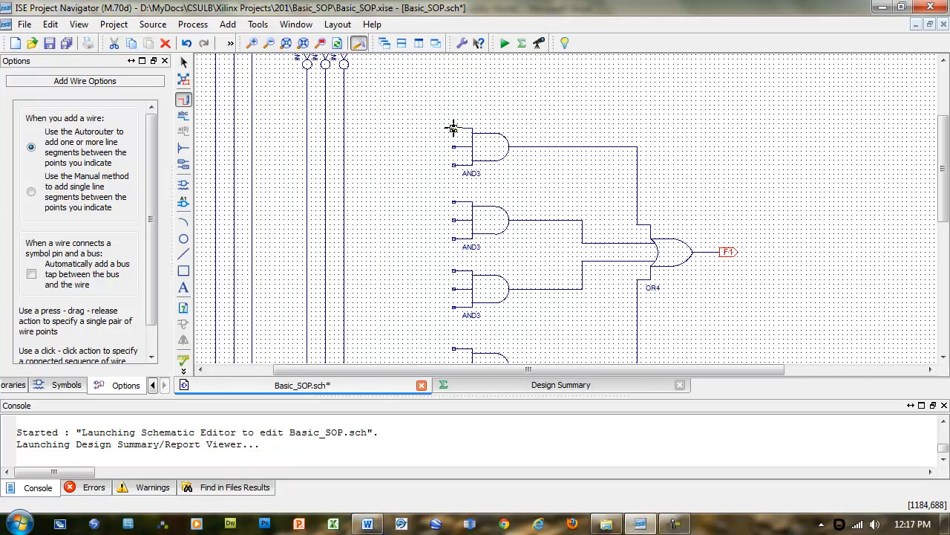
pyautogui.moveTo(453, 127); pyautogui.dragTo(307, 127)
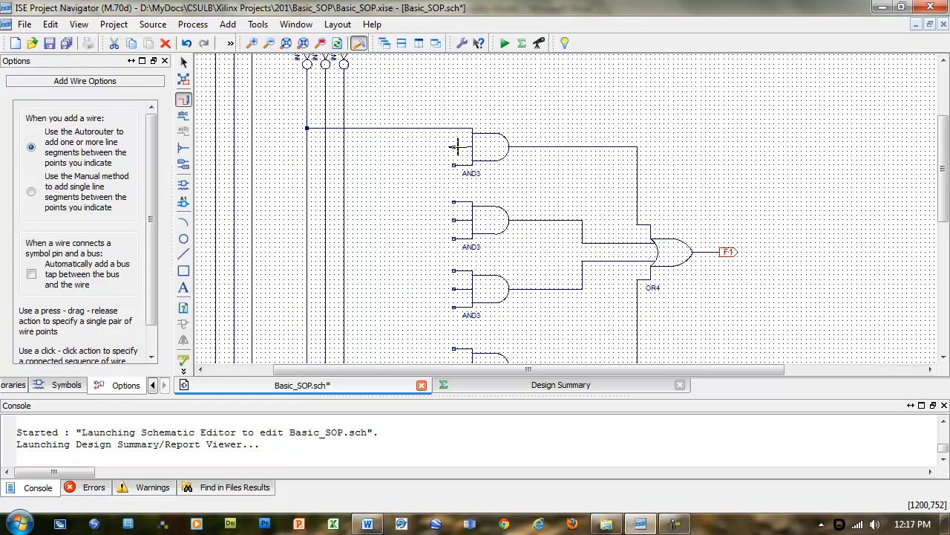
pyautogui.moveTo(453, 146); pyautogui.dragTo(337, 147)
pyautogui.moveTo(326, 147); pyautogui.dragTo(326, 147)
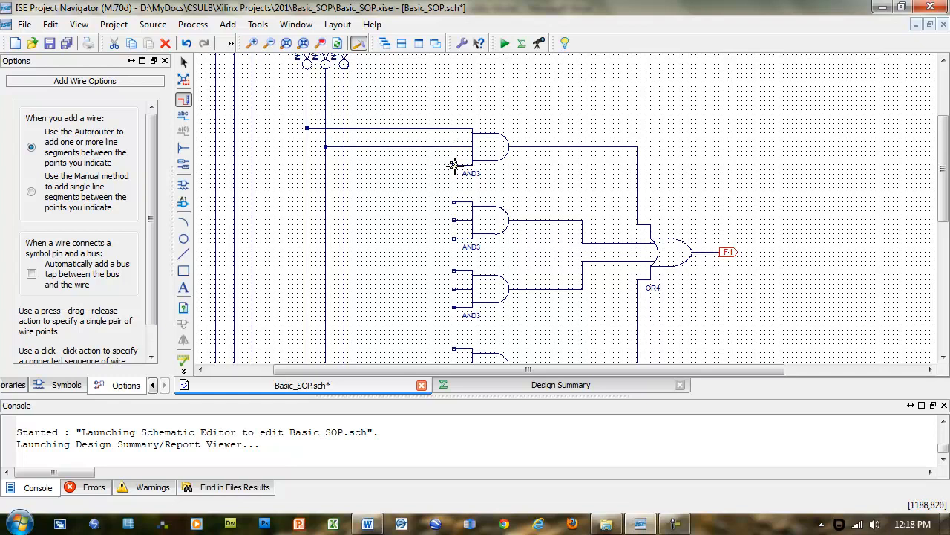
pyautogui.moveTo(454, 165); pyautogui.dragTo(261, 166)
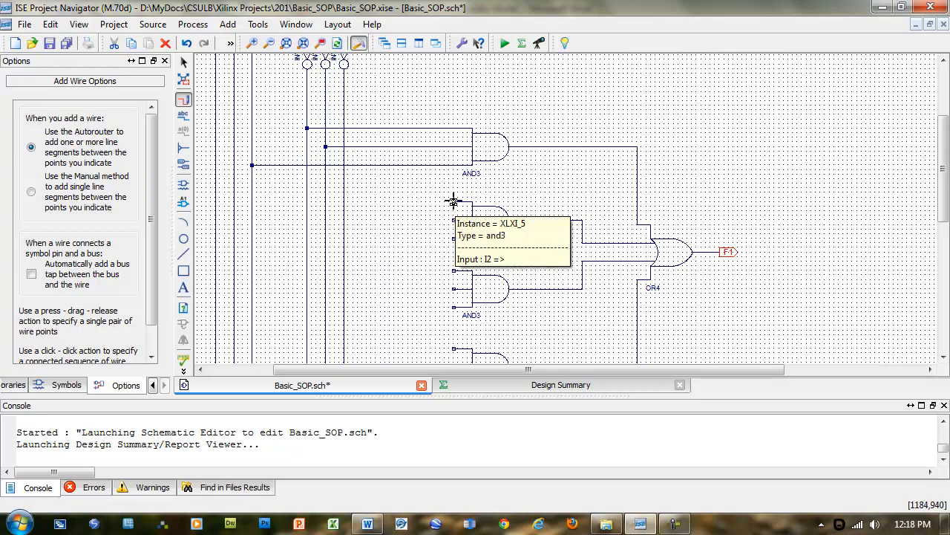
# Wire the second AND gate's inputs to the A complement, B and C complement vertical lines for the A'BC' term
pyautogui.moveTo(452, 202); pyautogui.dragTo(308, 202)
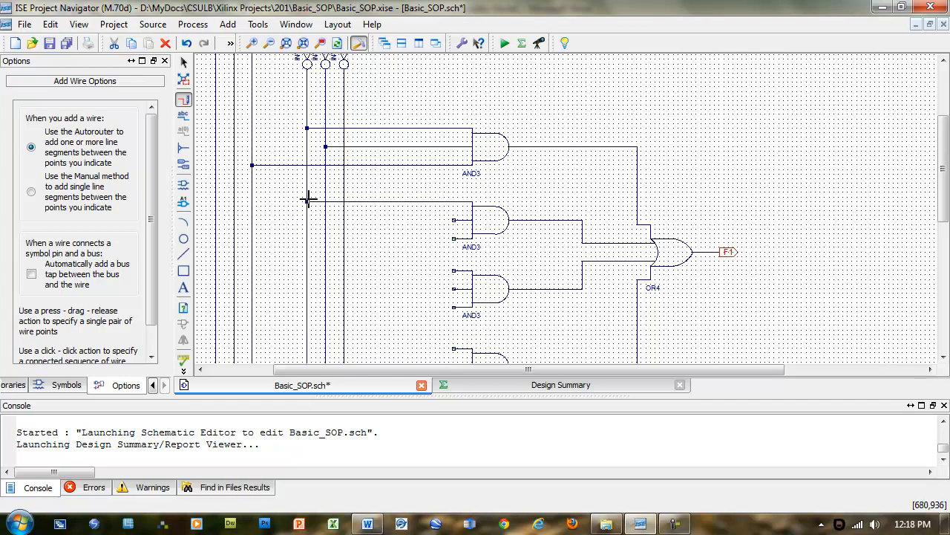
pyautogui.moveTo(454, 219); pyautogui.dragTo(234, 219)
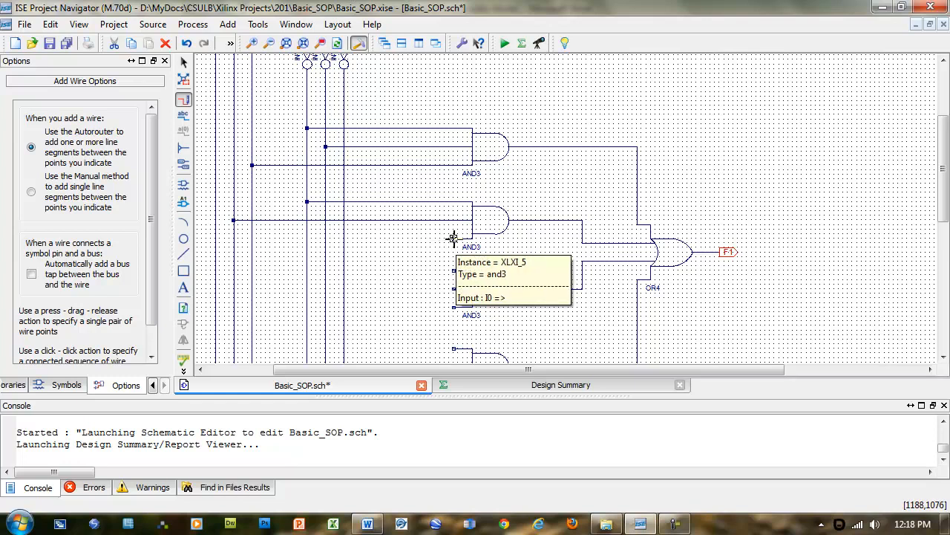
pyautogui.moveTo(453, 238); pyautogui.dragTo(344, 239)
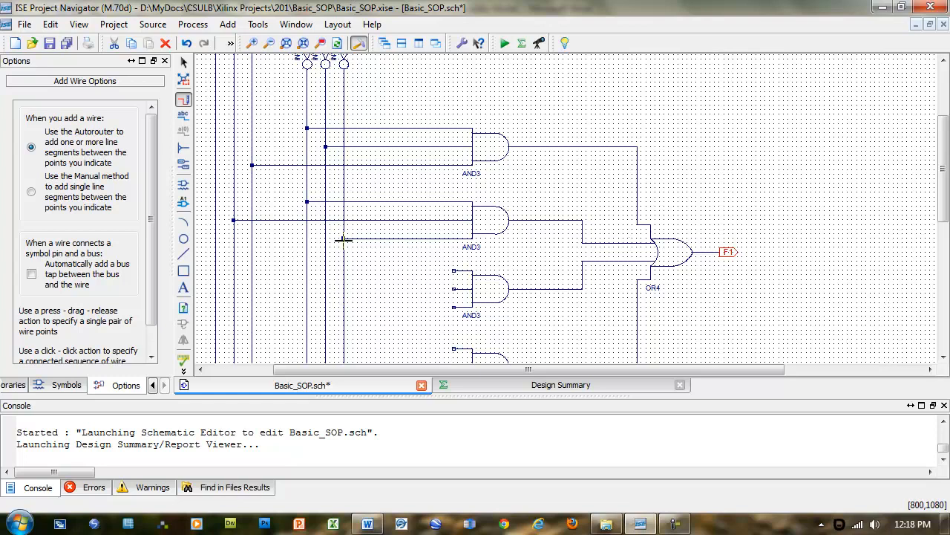
# Wire the third AND gate's inputs to the A, B complement and C complement vertical lines for the AB'C' term
pyautogui.scroll(-2, 394, 258)
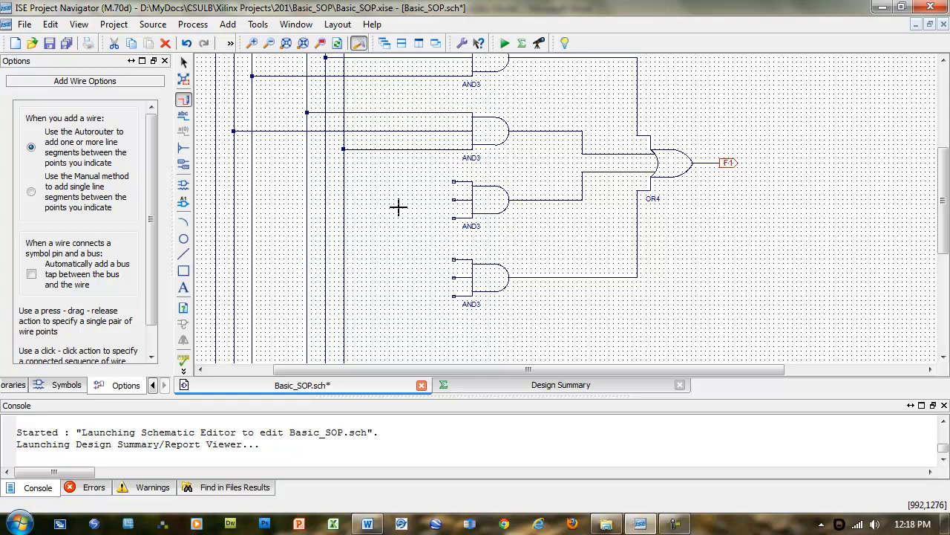
pyautogui.click(454, 180)
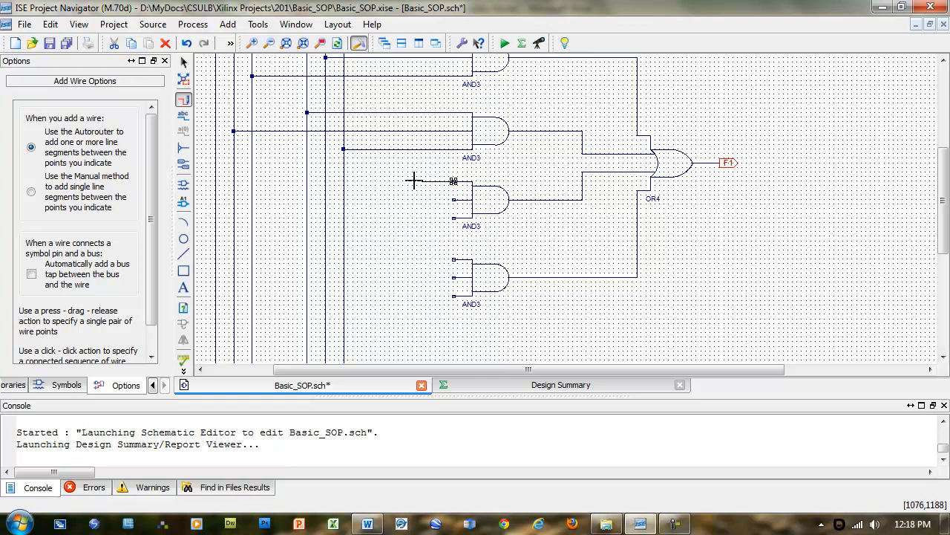
pyautogui.click(216, 181)
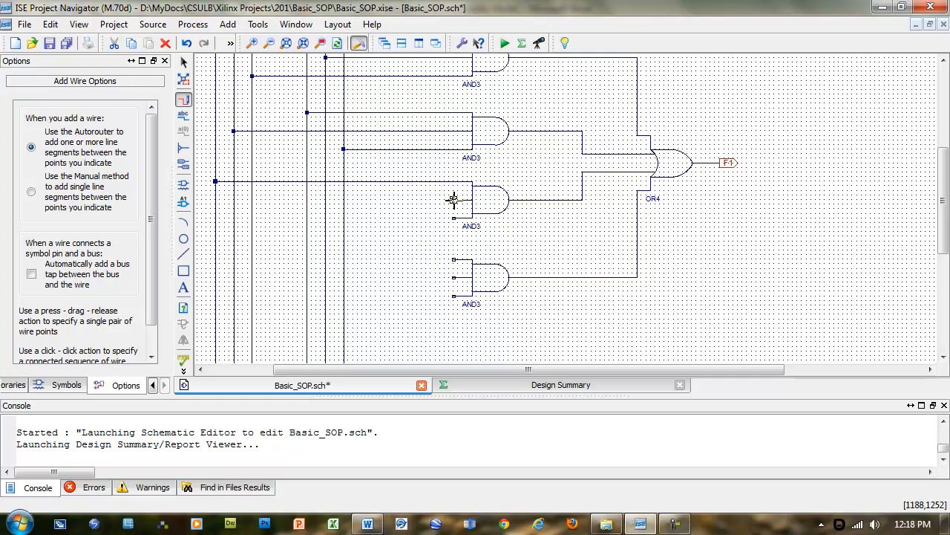
pyautogui.click(454, 199)
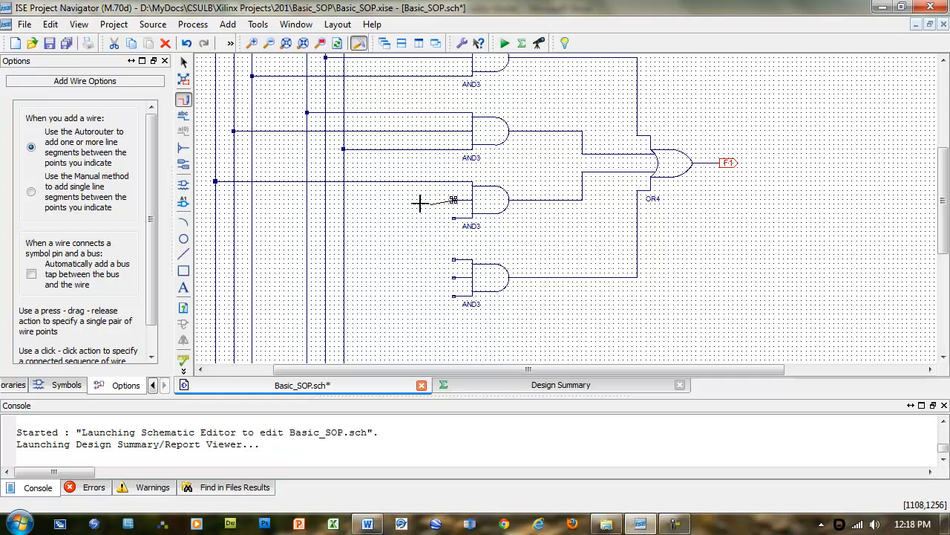
pyautogui.click(325, 199)
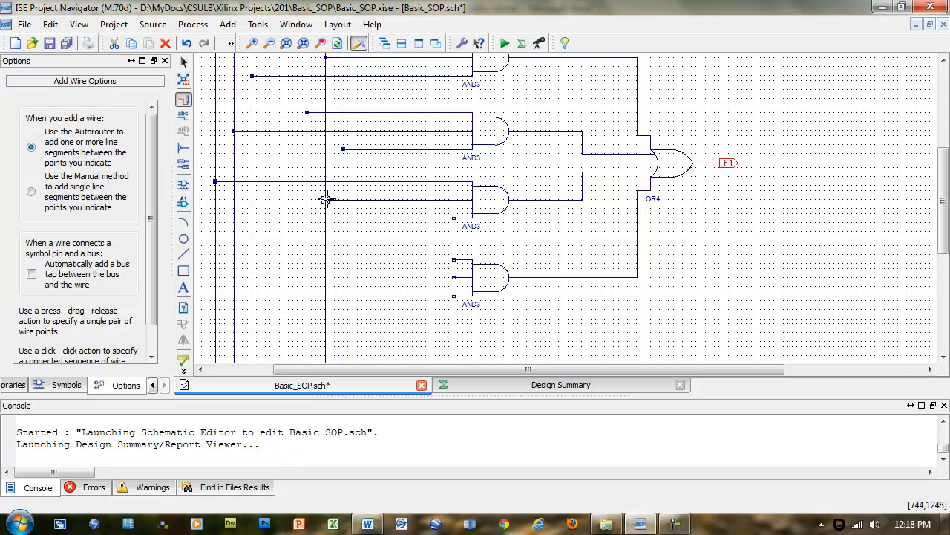
pyautogui.click(454, 218)
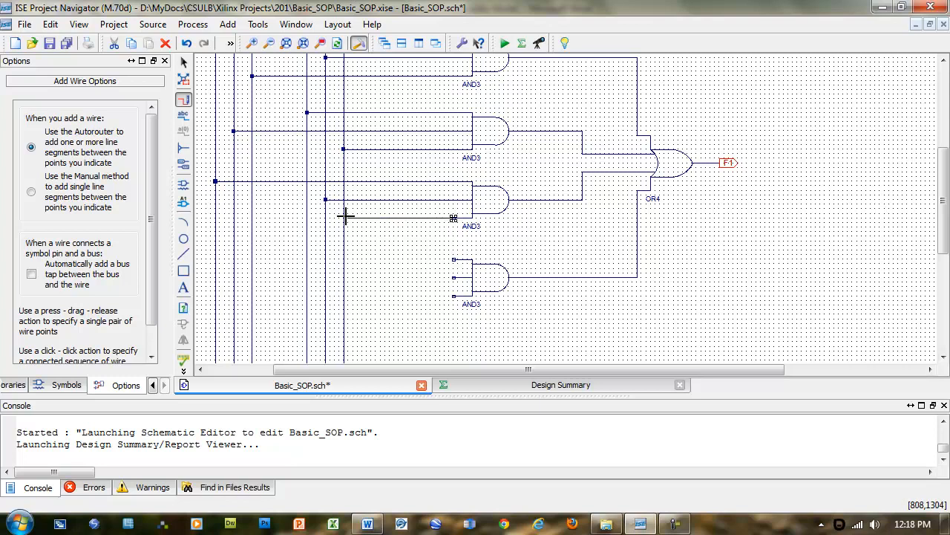
pyautogui.doubleClick(346, 217)
# Wire the bottom AND gate's inputs to the A, B and C vertical lines for the ABC term, and save the schematic
pyautogui.moveTo(453, 259); pyautogui.dragTo(216, 259)
pyautogui.moveTo(453, 277); pyautogui.dragTo(234, 276)
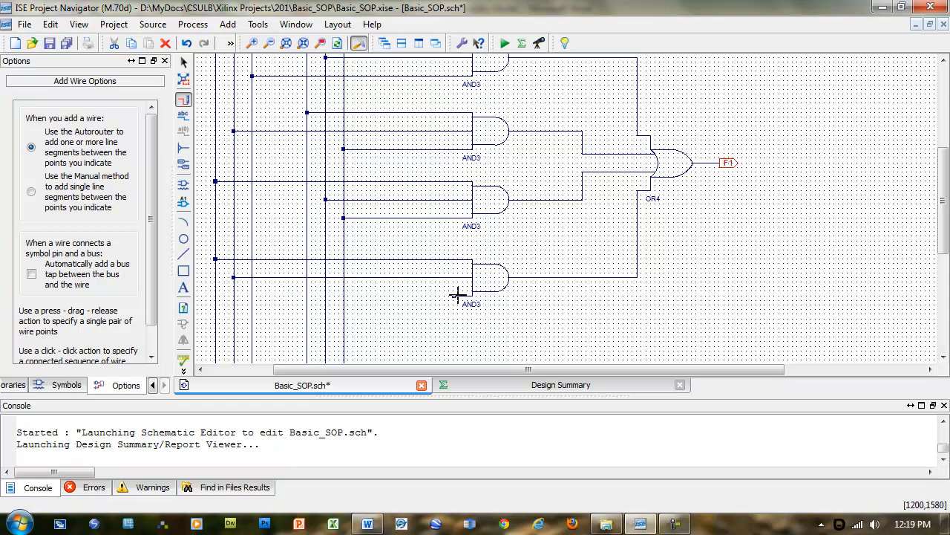
pyautogui.moveTo(453, 295); pyautogui.dragTo(253, 296)
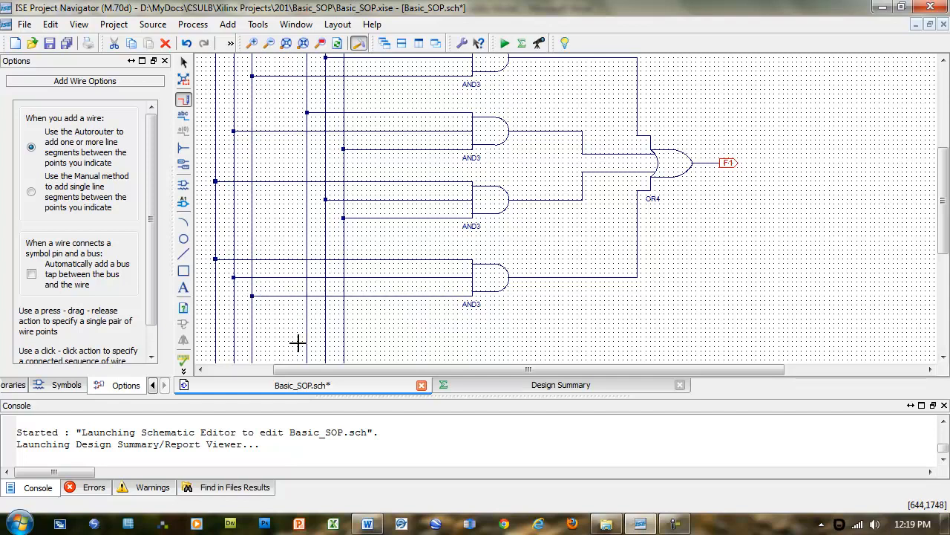
pyautogui.hotkey('ctrl', 's')
# Select the entire circuit and move it toward the middle of the drawing sheet, keeping its connections
pyautogui.scroll(-1, 712, 272)
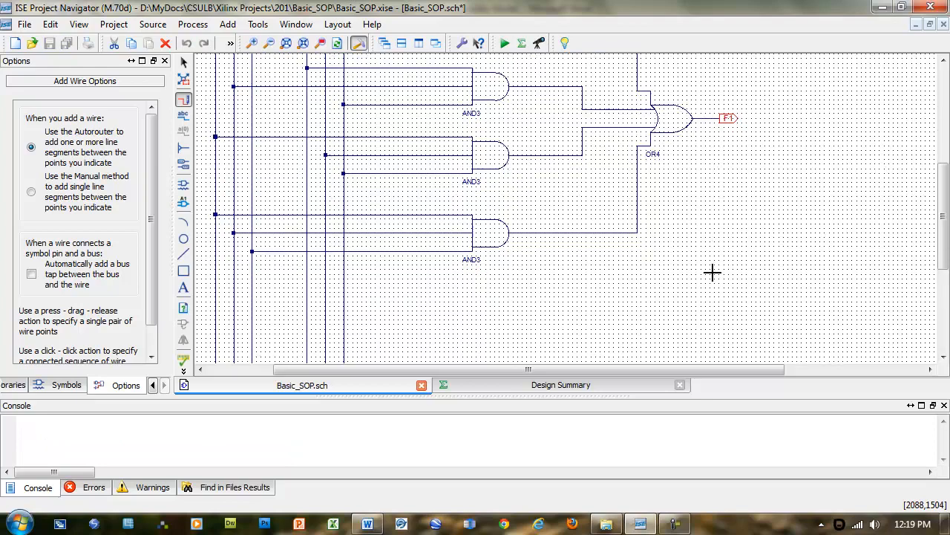
pyautogui.scroll(-3, 712, 273)
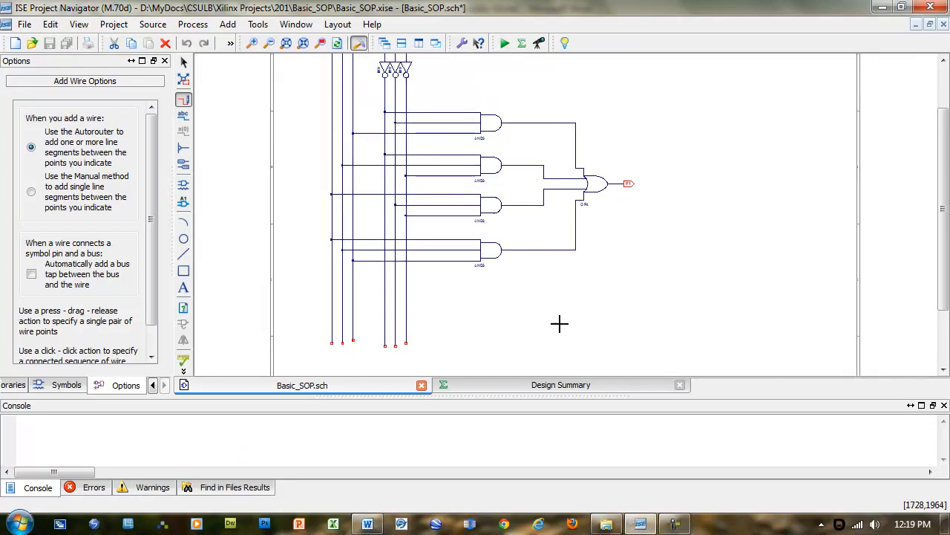
pyautogui.scroll(-1, 664, 275)
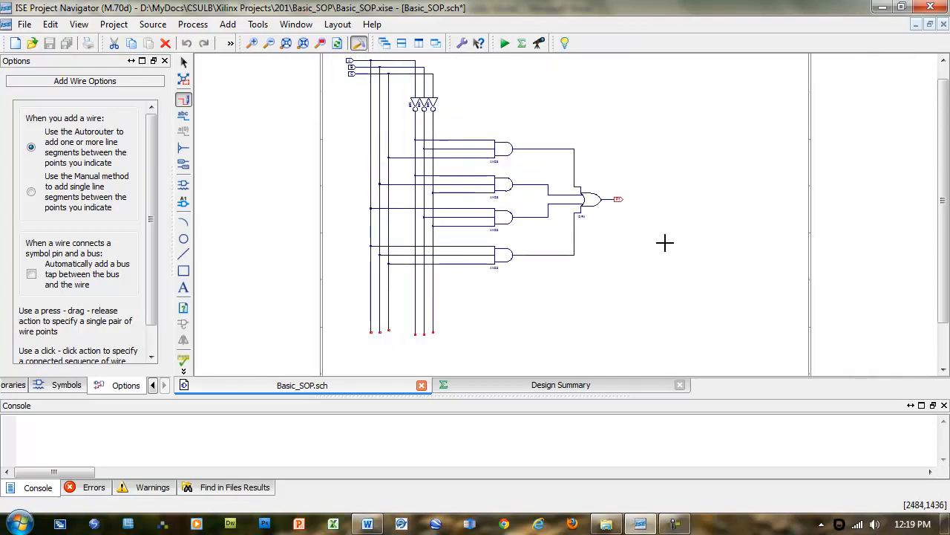
pyautogui.moveTo(945, 245); pyautogui.dragTo(943, 214)
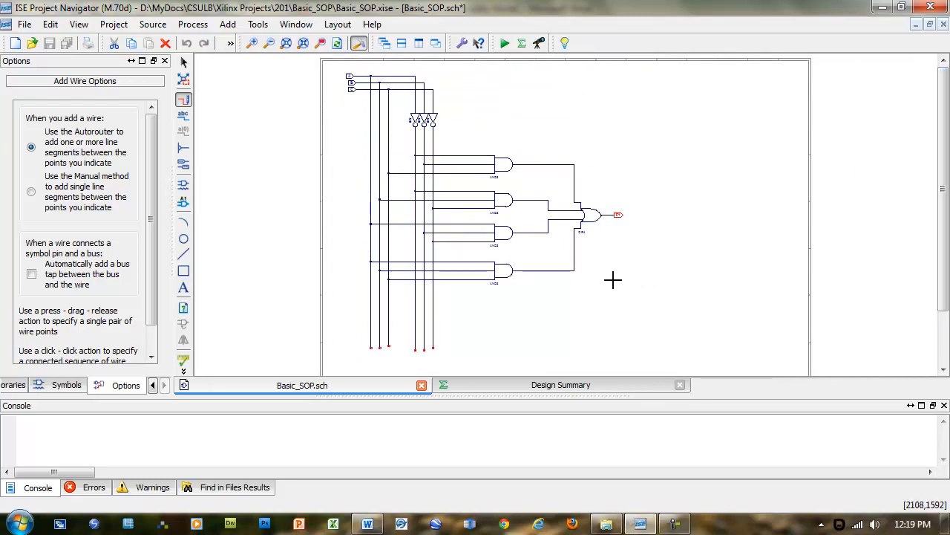
pyautogui.click(185, 64)
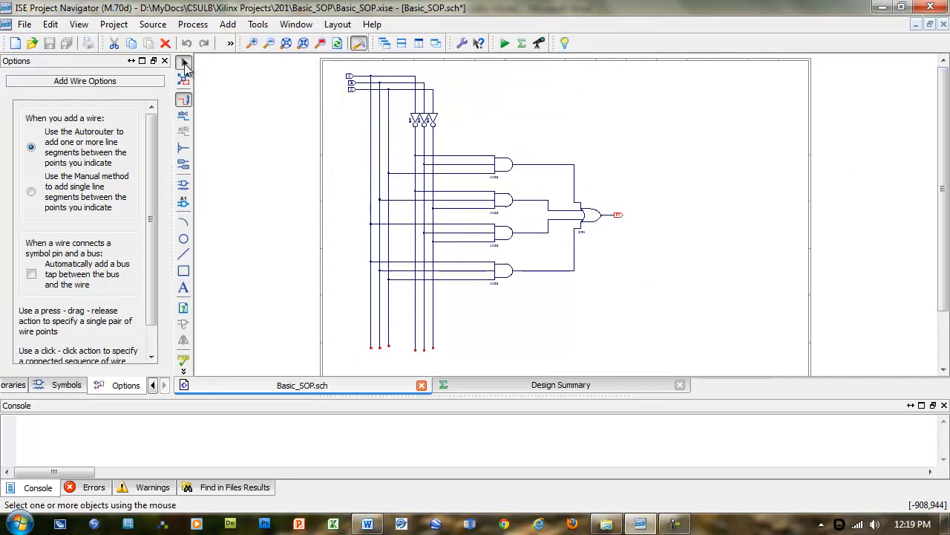
pyautogui.moveTo(332, 65); pyautogui.dragTo(727, 394)
pyautogui.moveTo(509, 210); pyautogui.dragTo(565, 217)
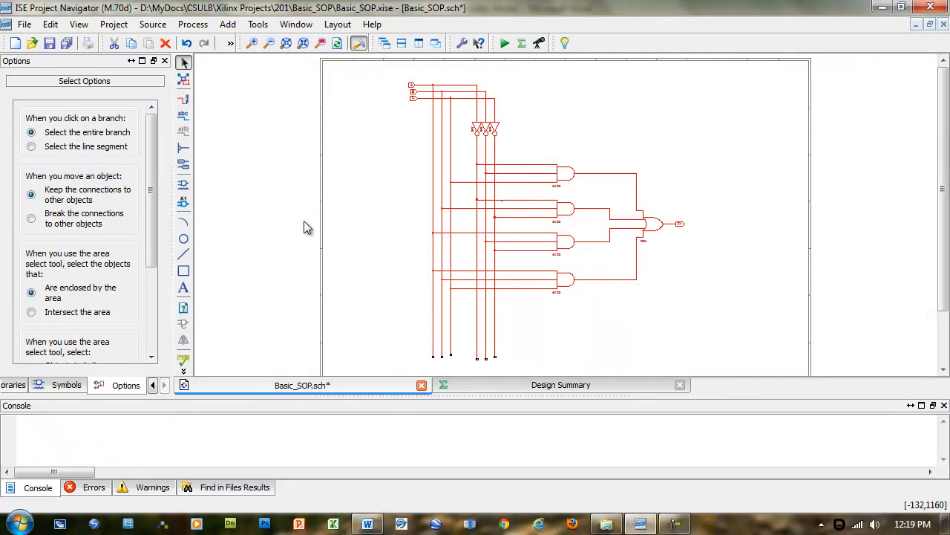
pyautogui.click(404, 203)
pyautogui.scroll(-2, 384, 217)
pyautogui.scroll(2, 385, 216)
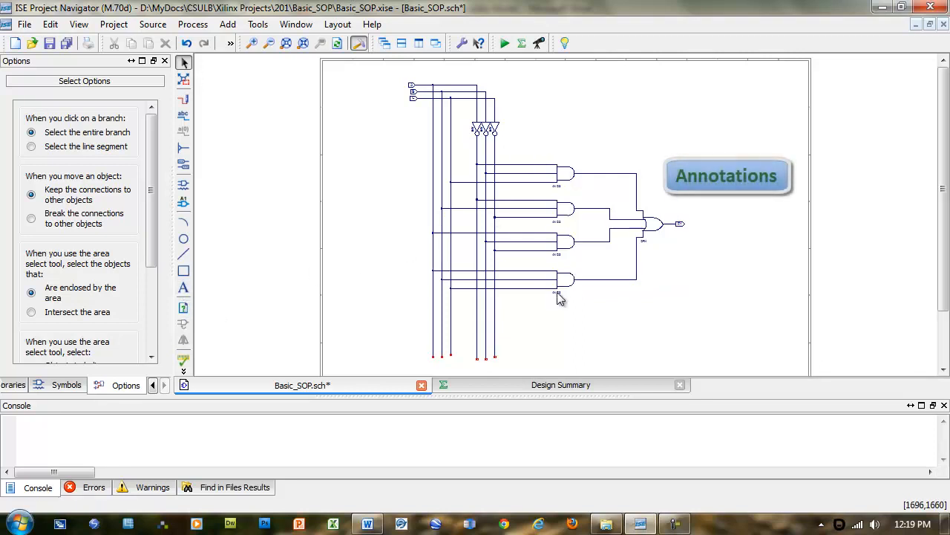
# Add the text annotation A'B'C at size 48 above the top AND gate's output wire
pyautogui.click(184, 288)
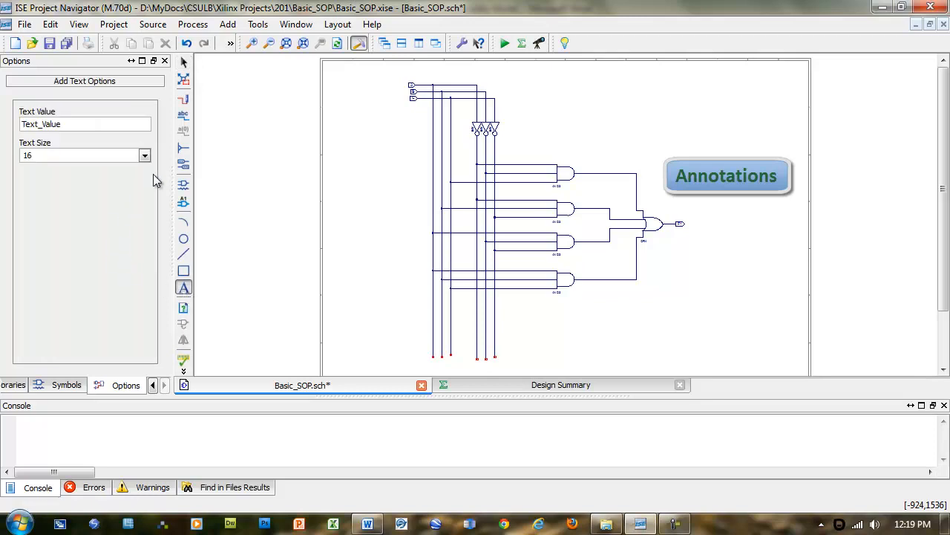
pyautogui.click(145, 157)
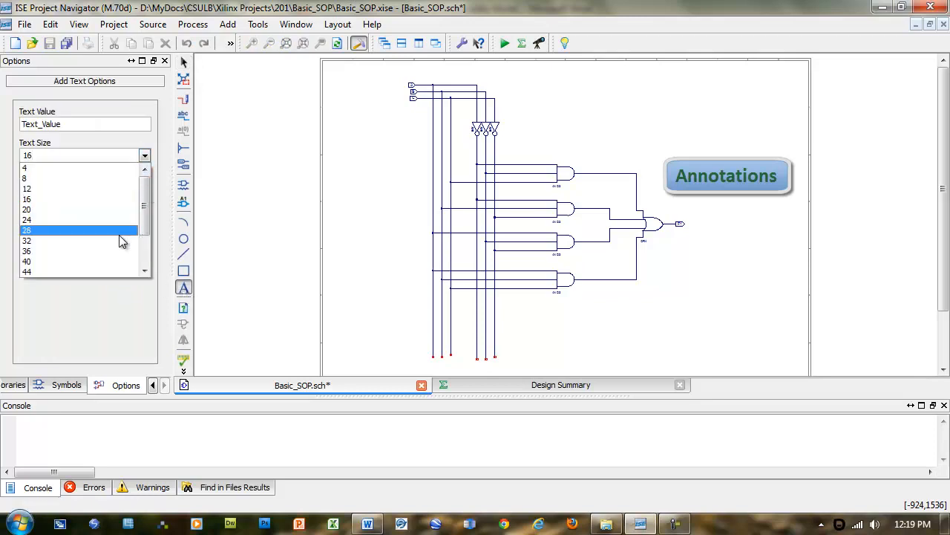
pyautogui.scroll(-1, 74, 245)
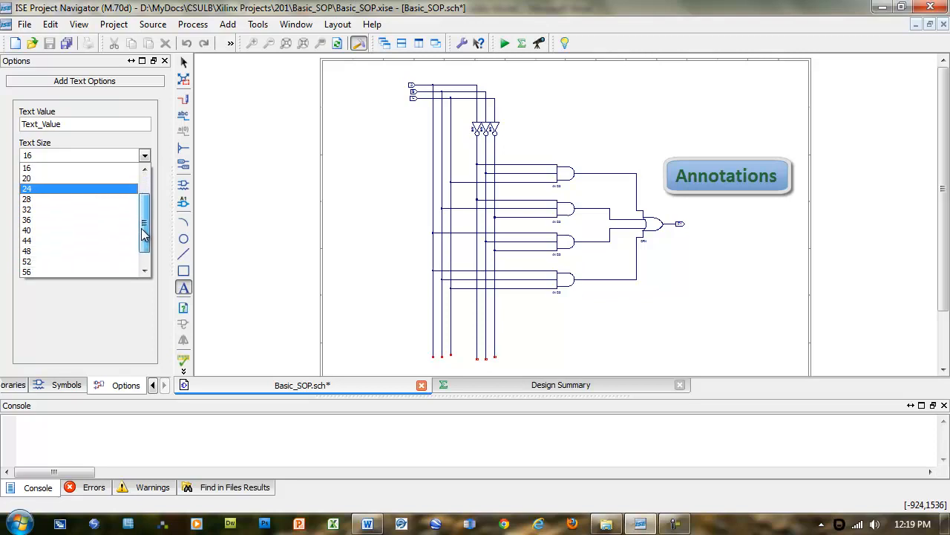
pyautogui.click(63, 251)
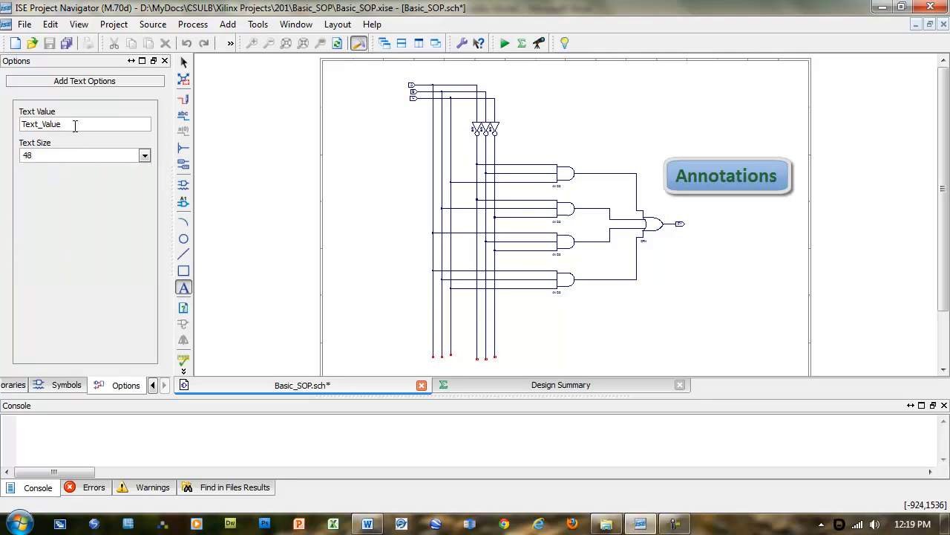
pyautogui.moveTo(74, 125); pyautogui.dragTo(21, 125)
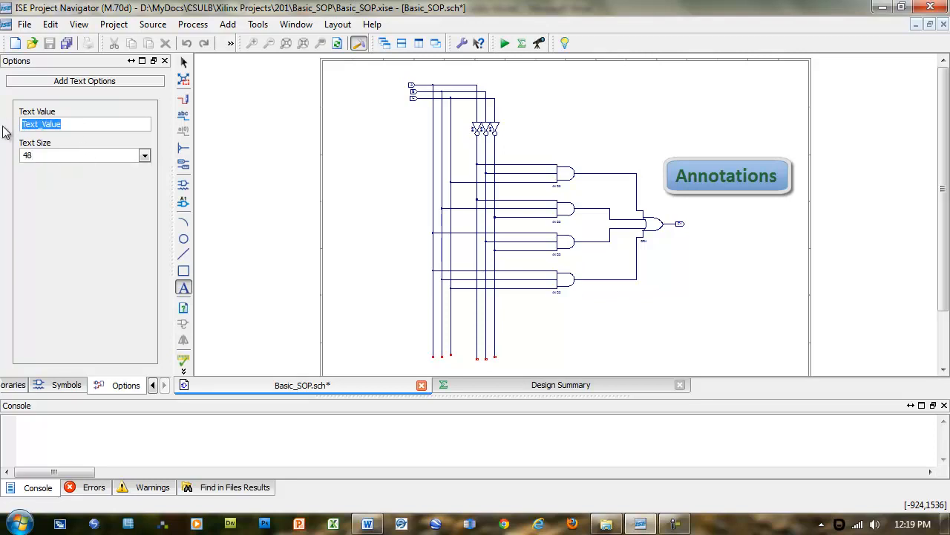
pyautogui.press('BackSpace')
pyautogui.click(580, 158)
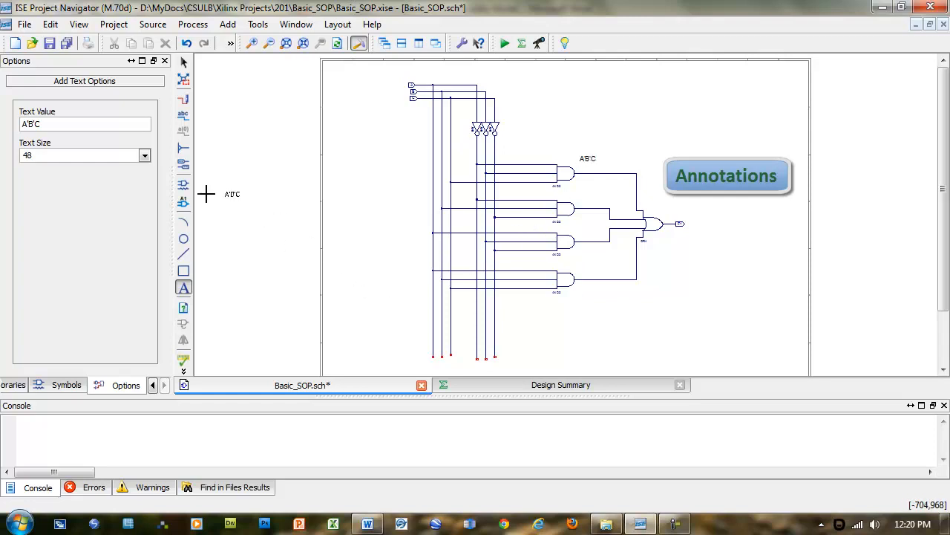
# Annotate the second AND gate's output with A'BC' and the third AND gate's output with AB'C'
pyautogui.moveTo(54, 126); pyautogui.dragTo(3, 133)
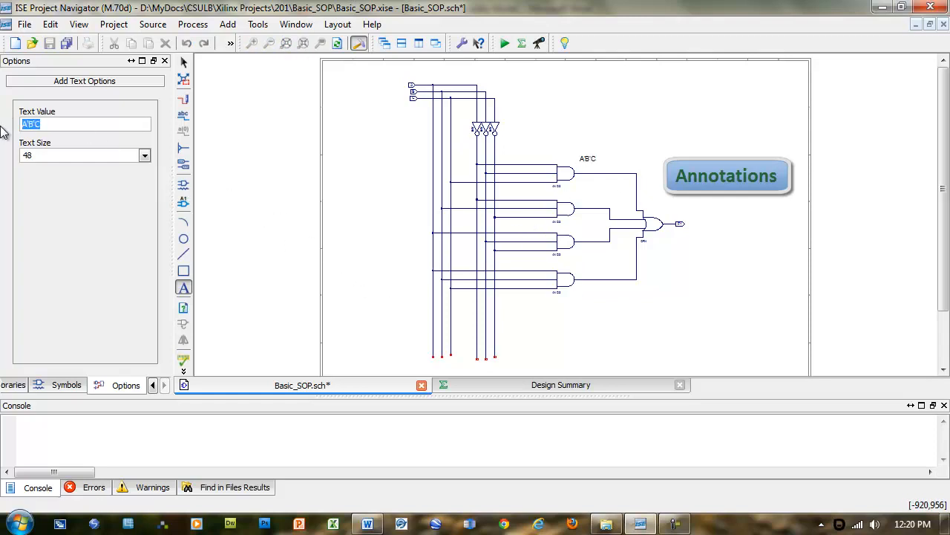
pyautogui.write('A')
pyautogui.click(577, 197)
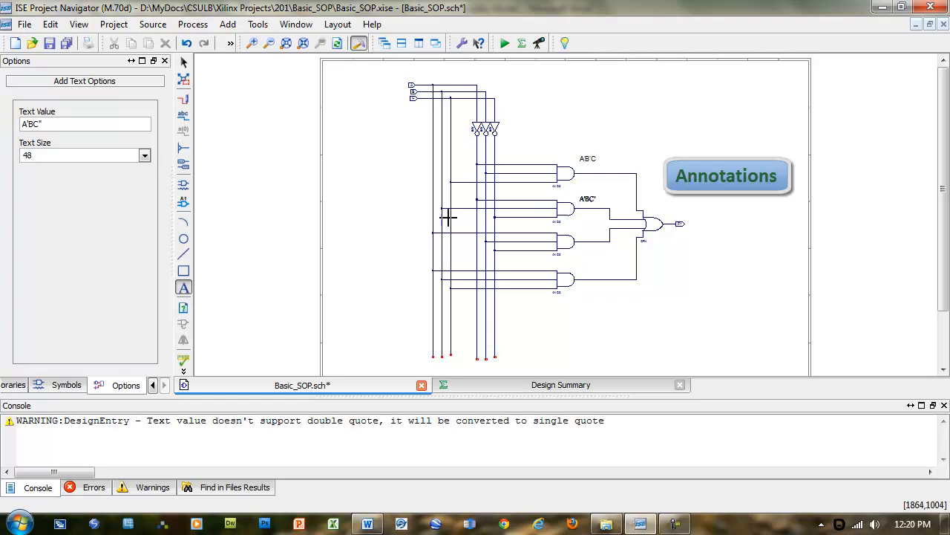
pyautogui.moveTo(44, 124); pyautogui.dragTo(1, 130)
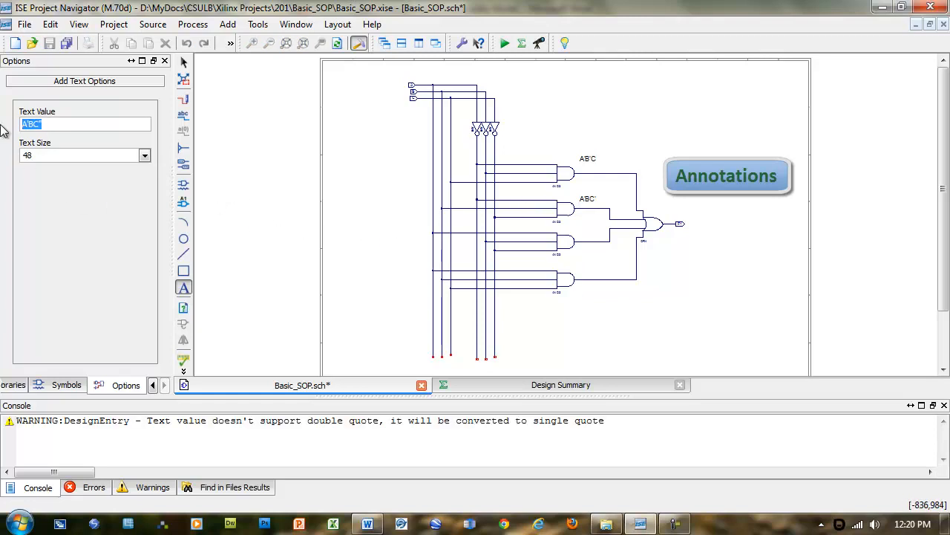
pyautogui.write('A')
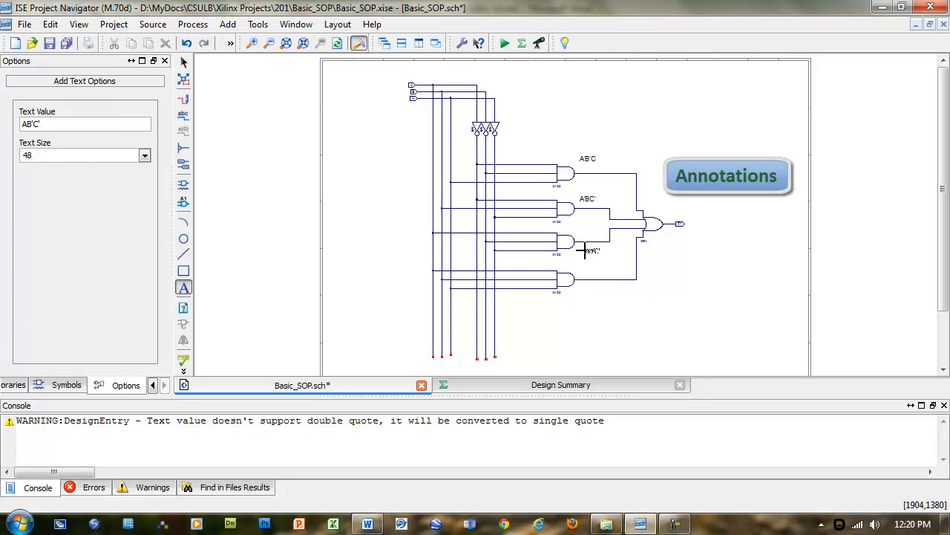
pyautogui.click(585, 249)
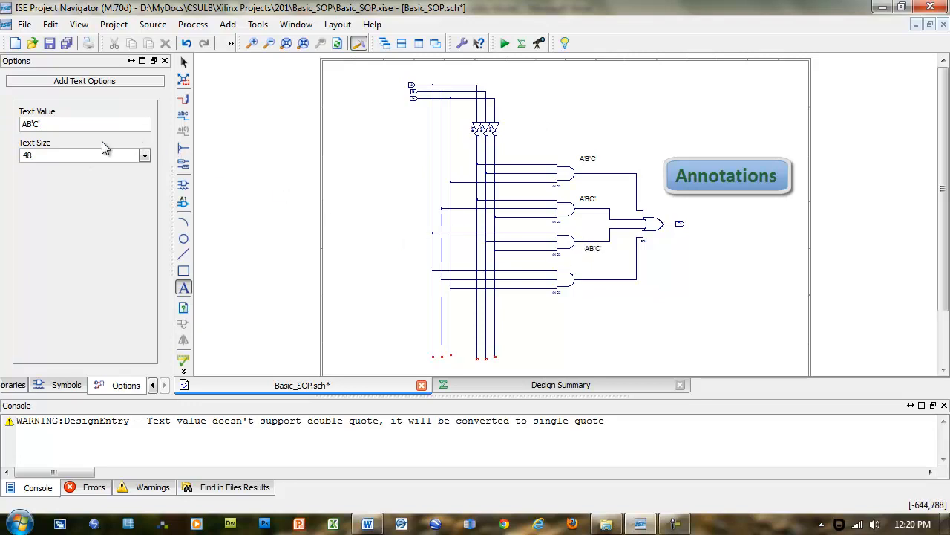
# Add the text annotation ABC below the bottom AND gate's output and nudge it closer to the wire
pyautogui.moveTo(74, 123); pyautogui.dragTo(2, 124)
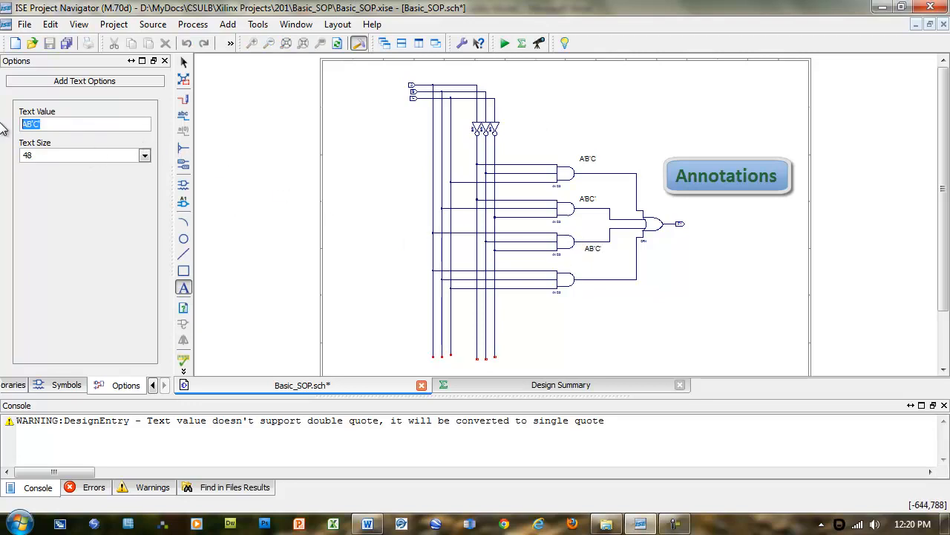
pyautogui.write('A')
pyautogui.click(592, 291)
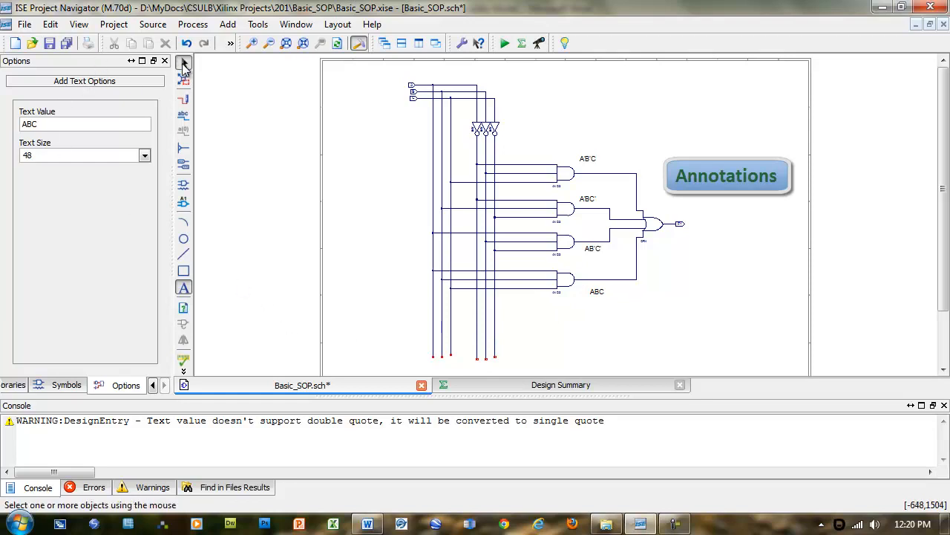
pyautogui.click(183, 64)
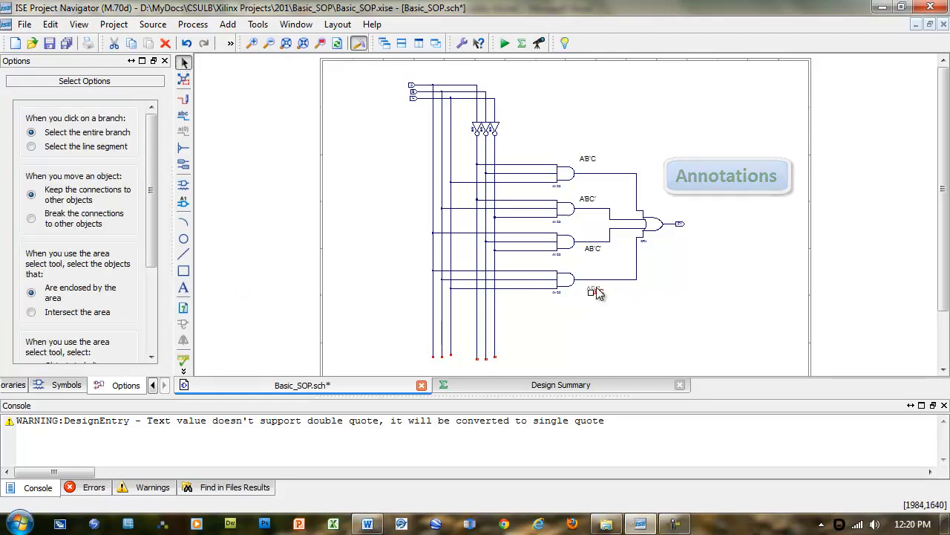
# Find the title symbol in the symbol library and place the title box in the lower-right corner of the schematic sheet
pyautogui.click(63, 388)
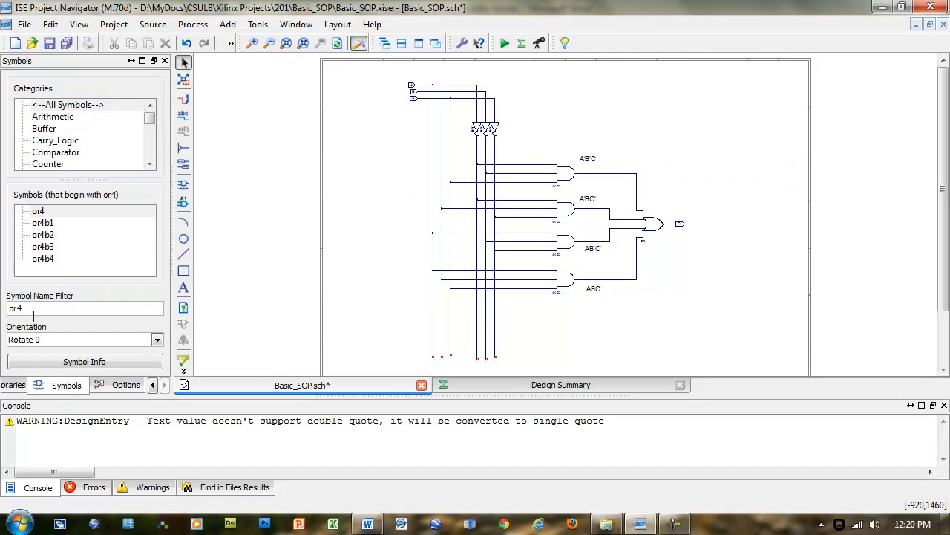
pyautogui.moveTo(36, 309); pyautogui.dragTo(2, 319)
pyautogui.press('BackSpace')
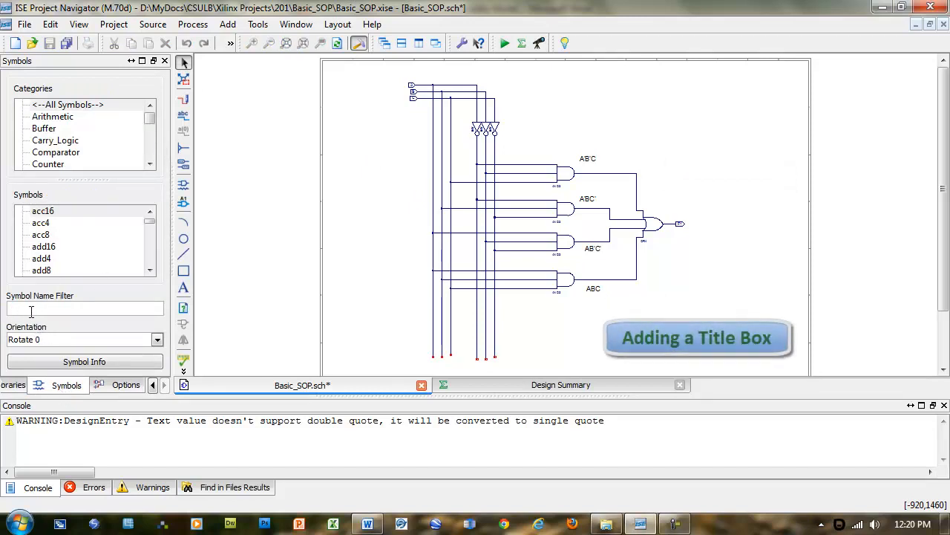
pyautogui.write('title')
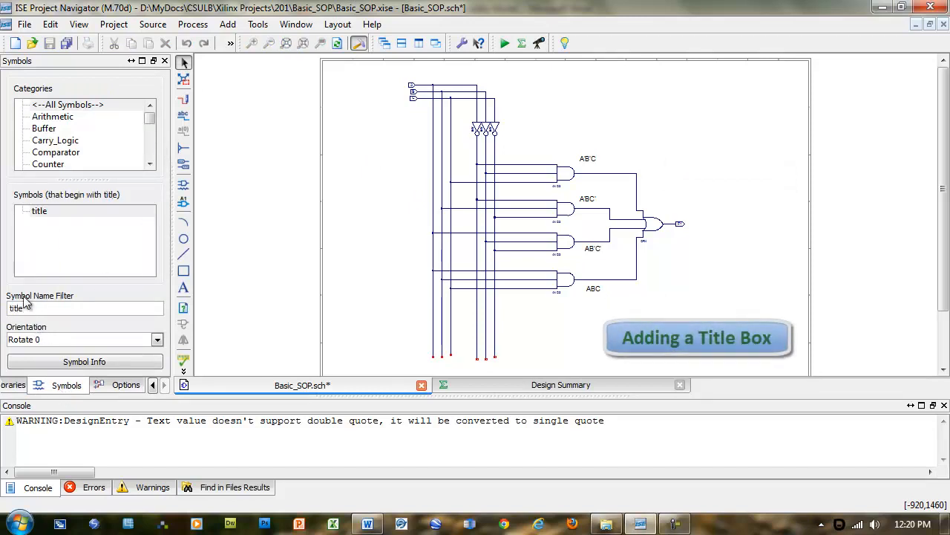
pyautogui.click(48, 214)
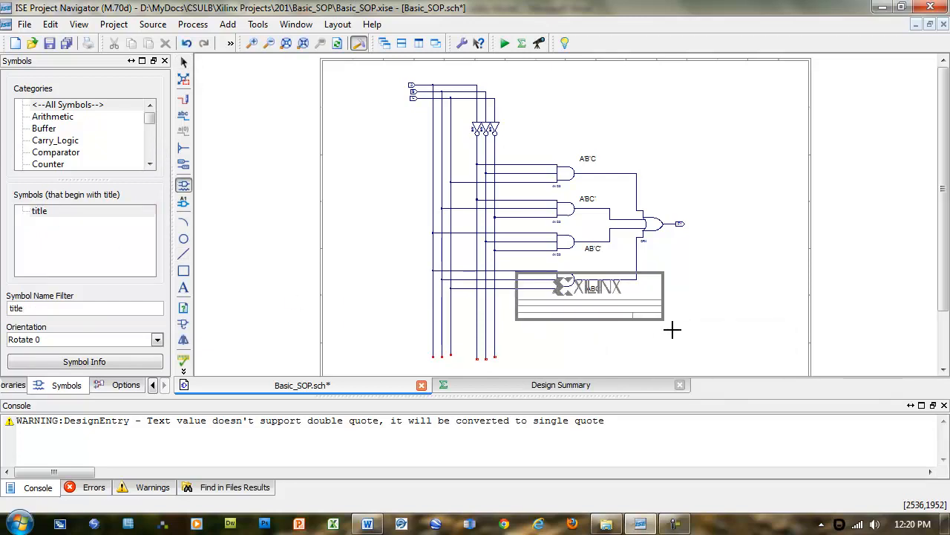
pyautogui.scroll(-3, 759, 356)
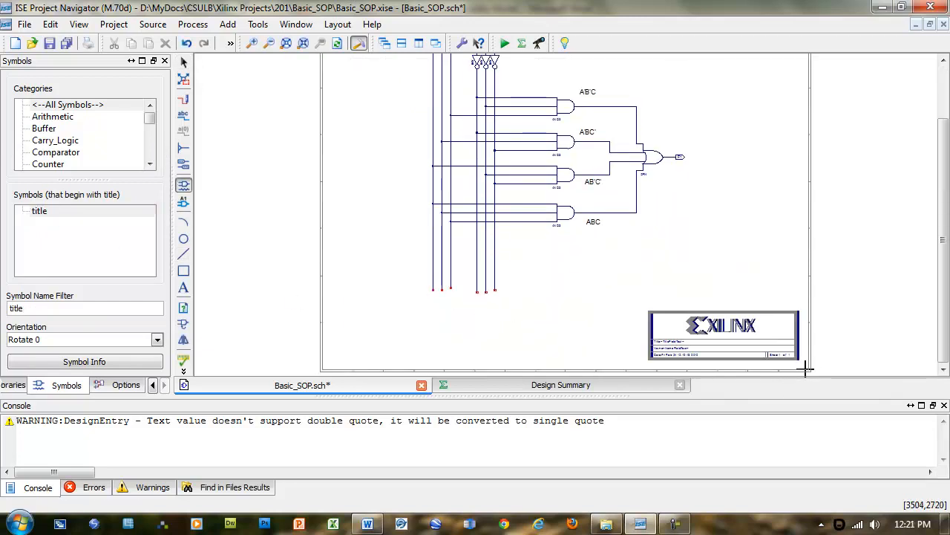
pyautogui.click(809, 369)
pyautogui.press('Escape')
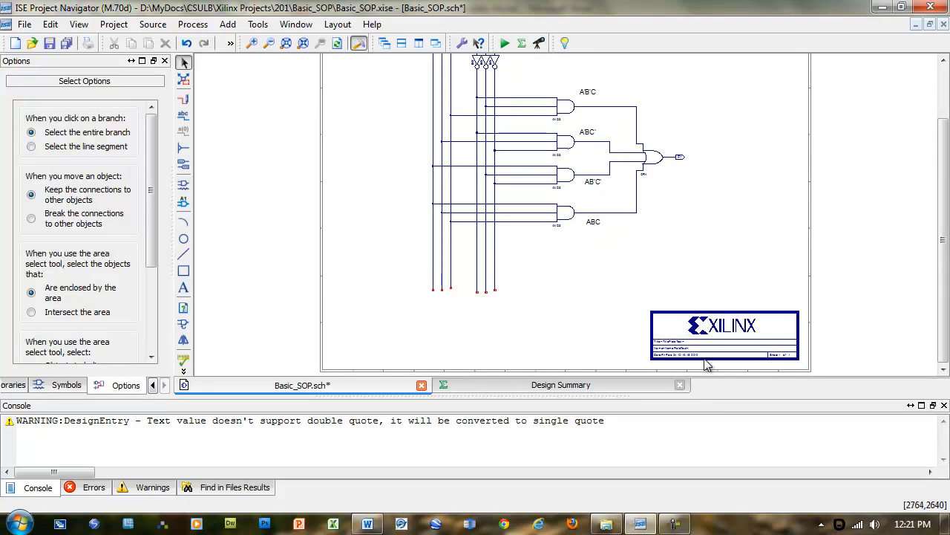
# Set the title box's TitleFieldText attribute to "CECS 201 -- Basic SOP" in its object properties
pyautogui.moveTo(630, 282); pyautogui.dragTo(843, 400)
pyautogui.click(322, 44)
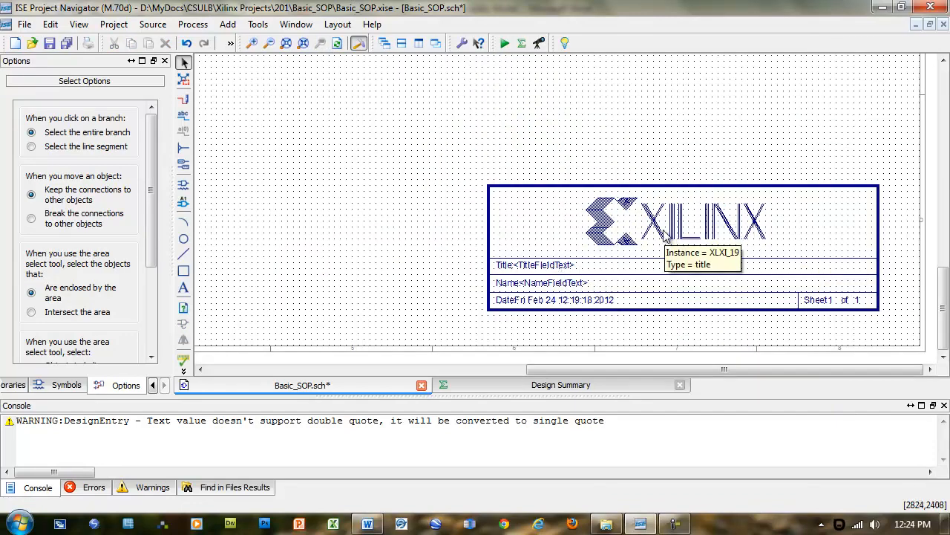
pyautogui.rightClick(632, 239)
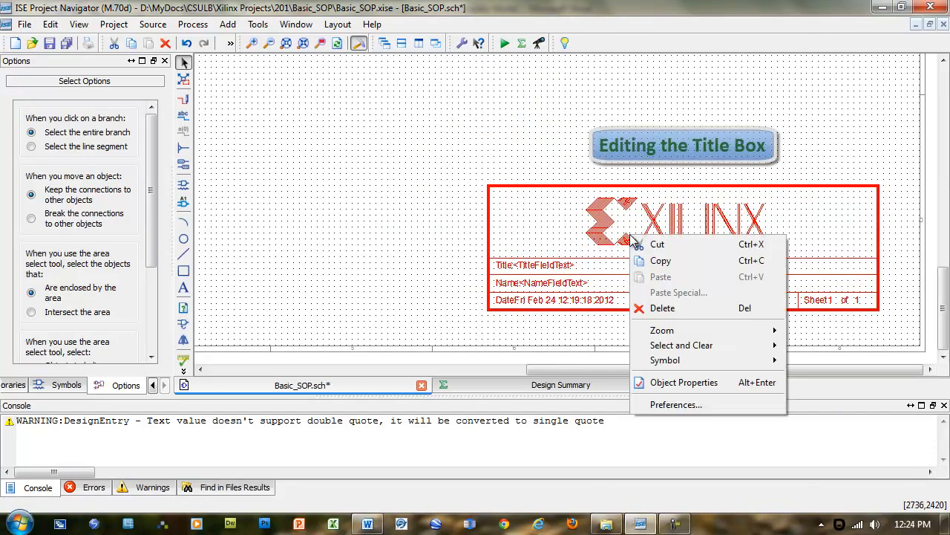
pyautogui.click(670, 383)
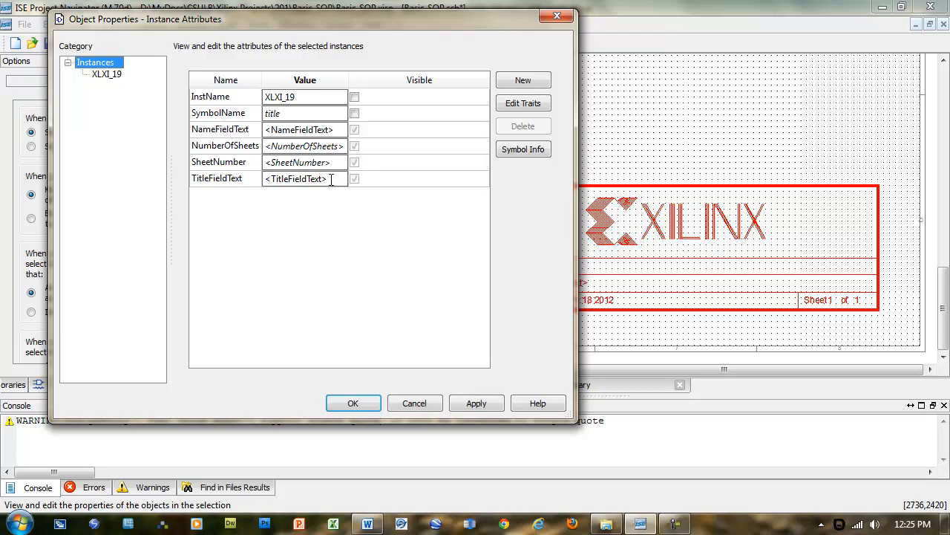
pyautogui.moveTo(339, 178); pyautogui.dragTo(253, 186)
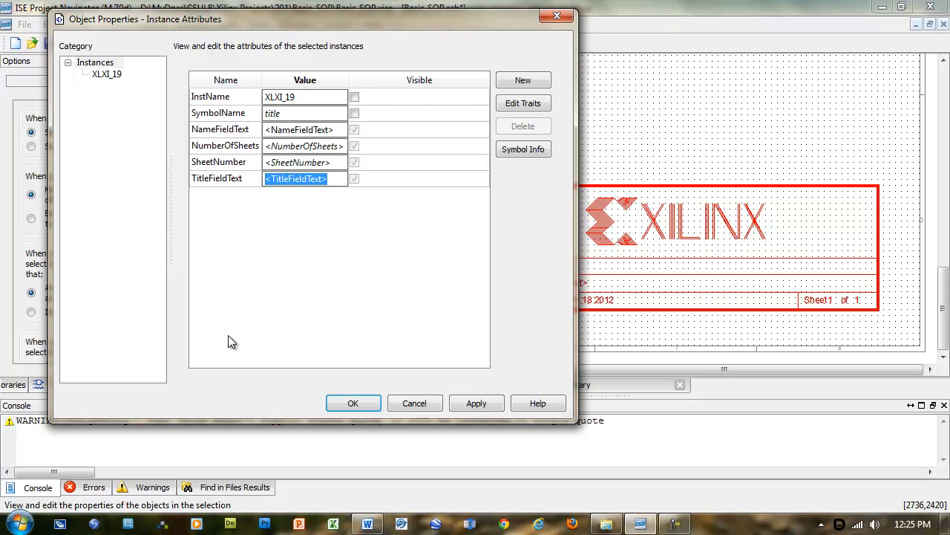
pyautogui.press('BackSpace')
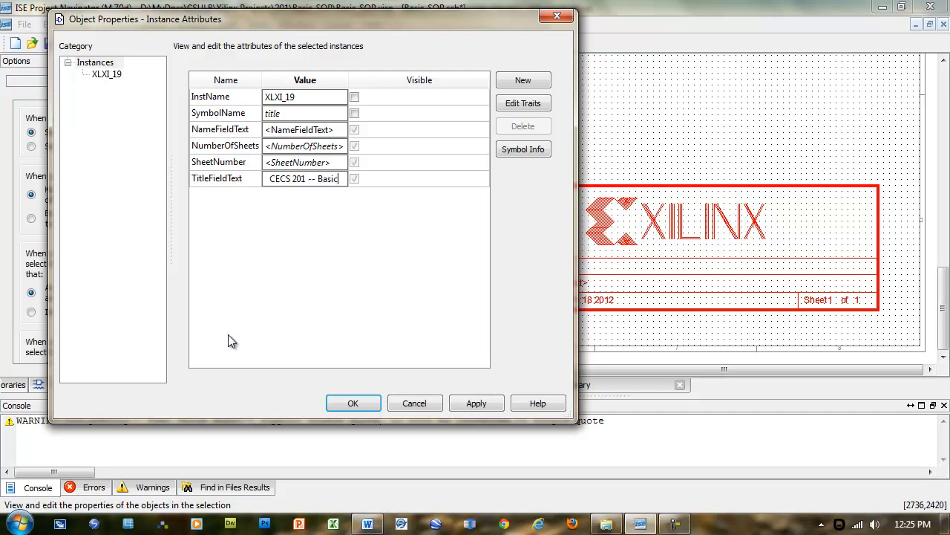
pyautogui.write('CECS 201 -- Basic SOP')
# Replace the title box's NameFieldText value with the author's name, apply the properties and deselect the title box
pyautogui.moveTo(335, 129); pyautogui.dragTo(251, 133)
pyautogui.press('BackSpace')
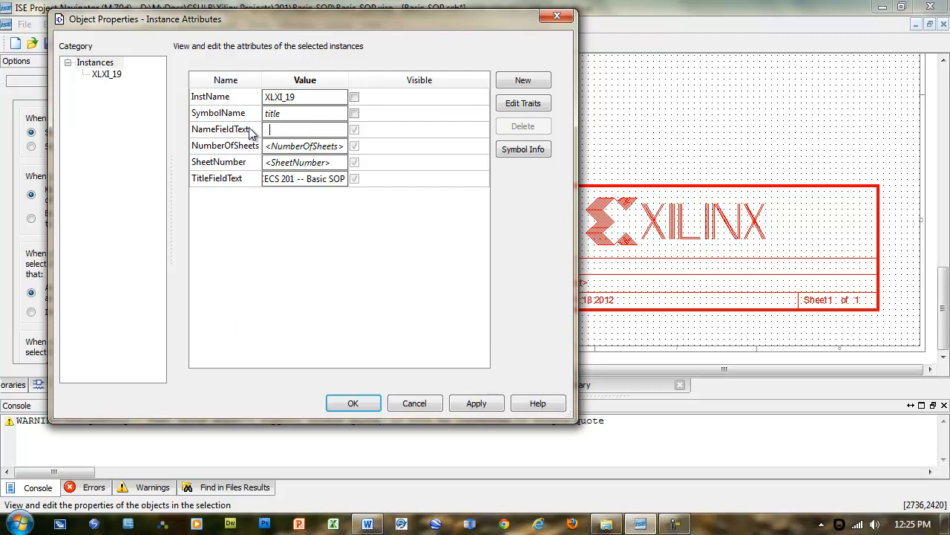
pyautogui.write('R. W. Allison')
pyautogui.click(362, 403)
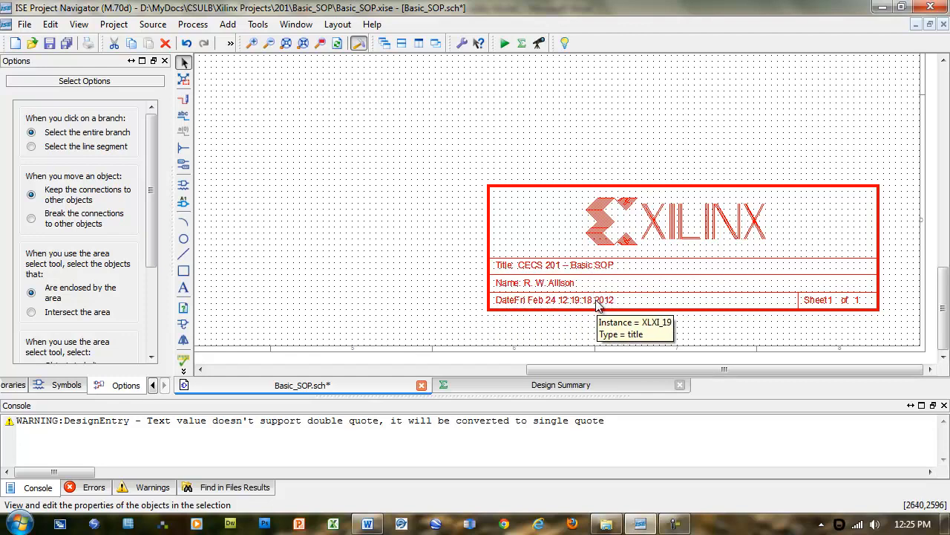
pyautogui.click(423, 210)
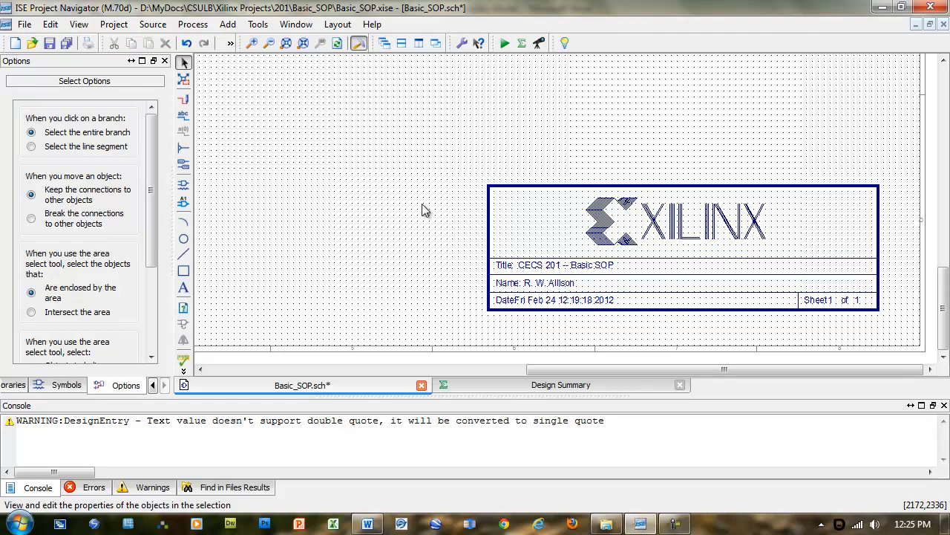
# Save the completed Basic_SOP schematic and run a design rule check on it
pyautogui.scroll(2, 422, 210)
pyautogui.scroll(-6, 421, 211)
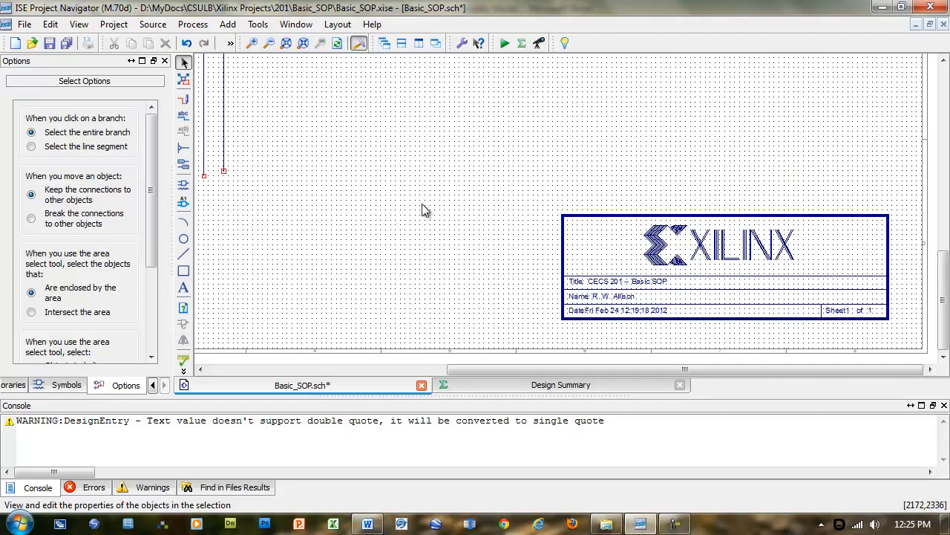
pyautogui.scroll(-2, 424, 210)
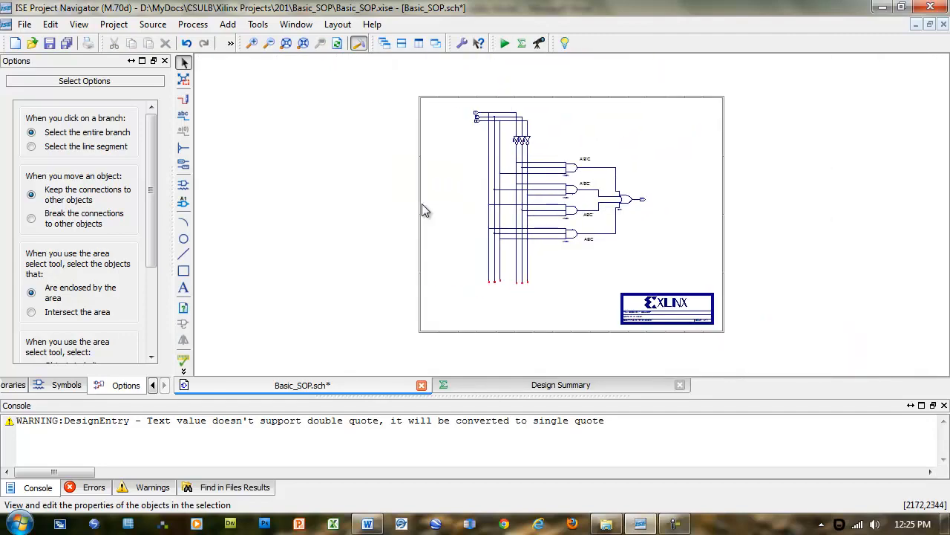
pyautogui.hotkey('ctrl', 's')
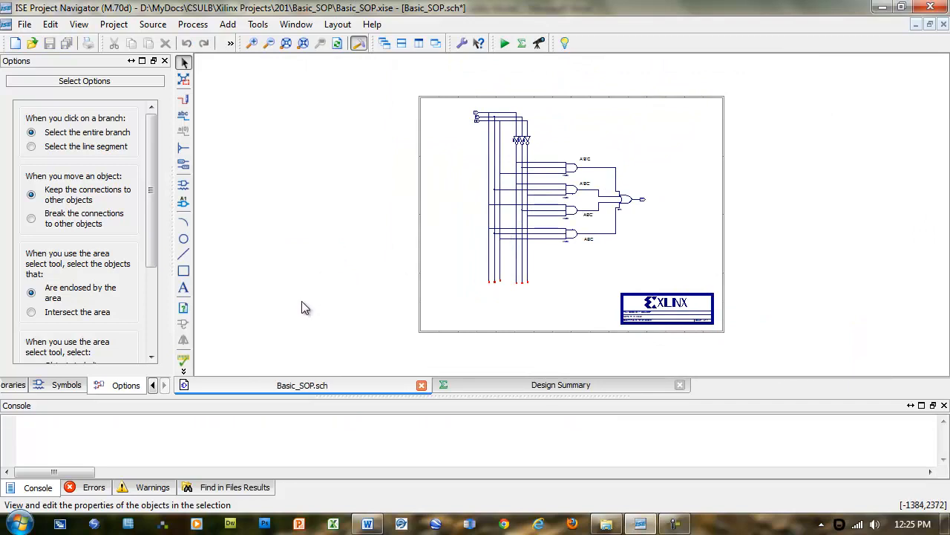
pyautogui.click(184, 363)
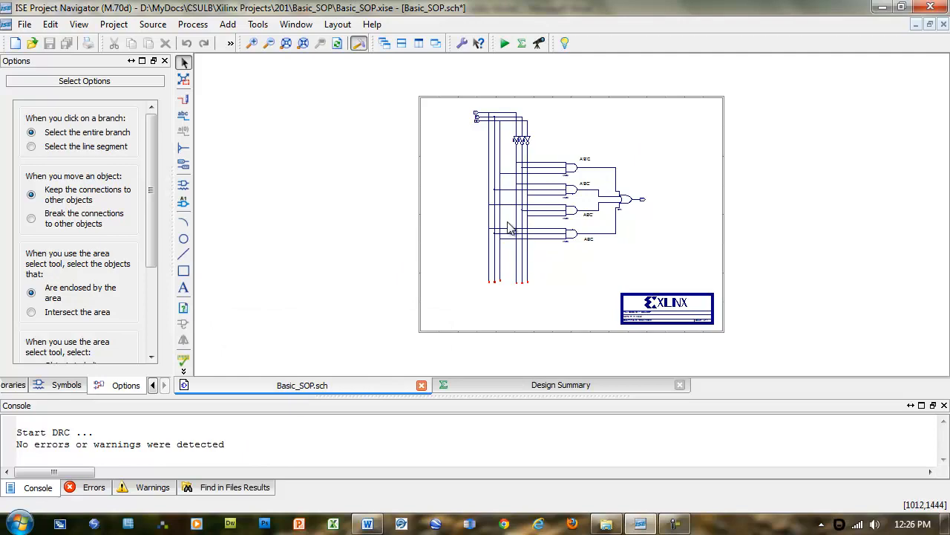
# Close the schematic and select the Basic_SOP module in the design hierarchy
pyautogui.click(944, 24)
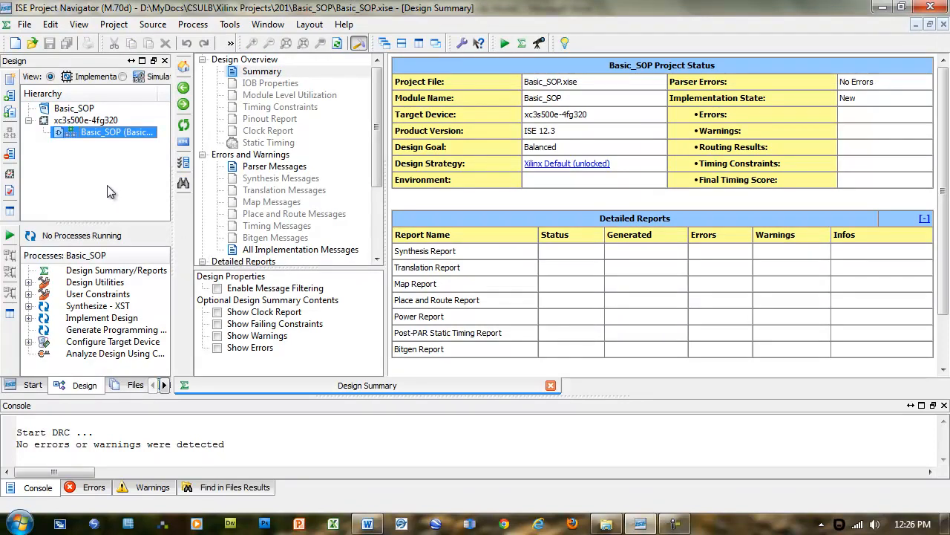
pyautogui.click(108, 192)
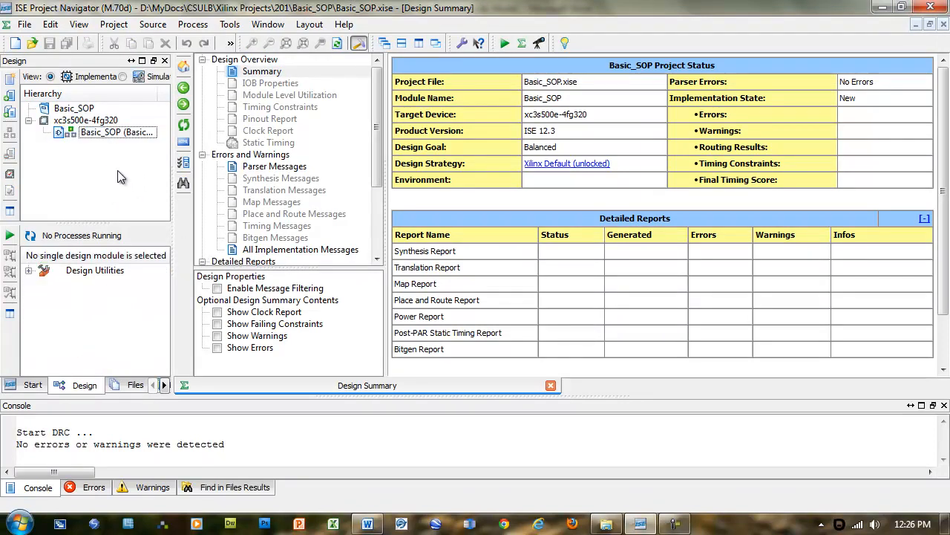
pyautogui.click(101, 131)
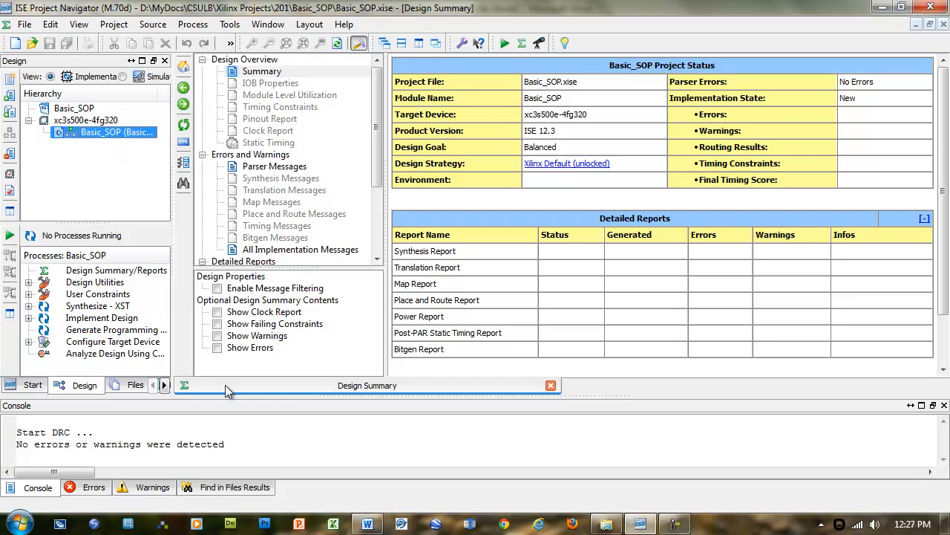
# Switch to the Word document and review the truth table's A, B, C input combinations
pyautogui.click(367, 523)
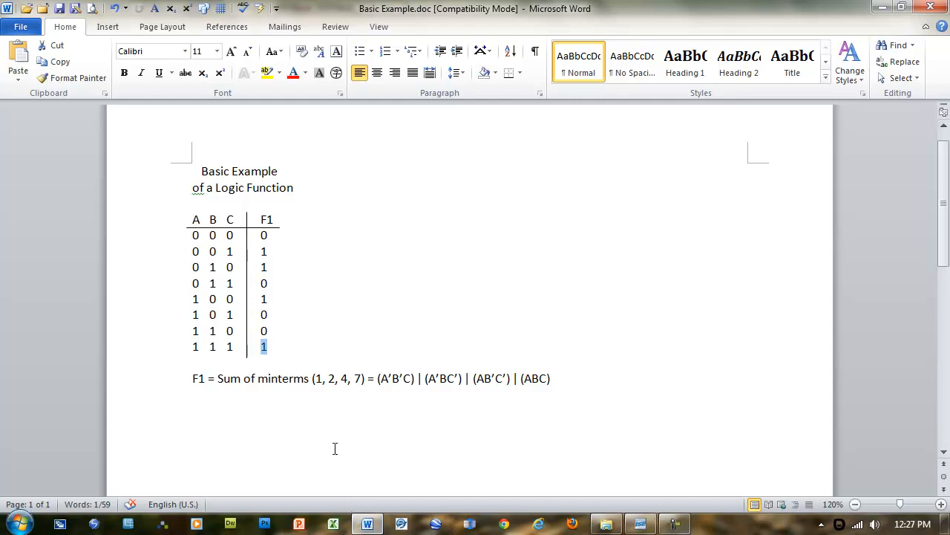
pyautogui.moveTo(189, 235); pyautogui.dragTo(233, 313)
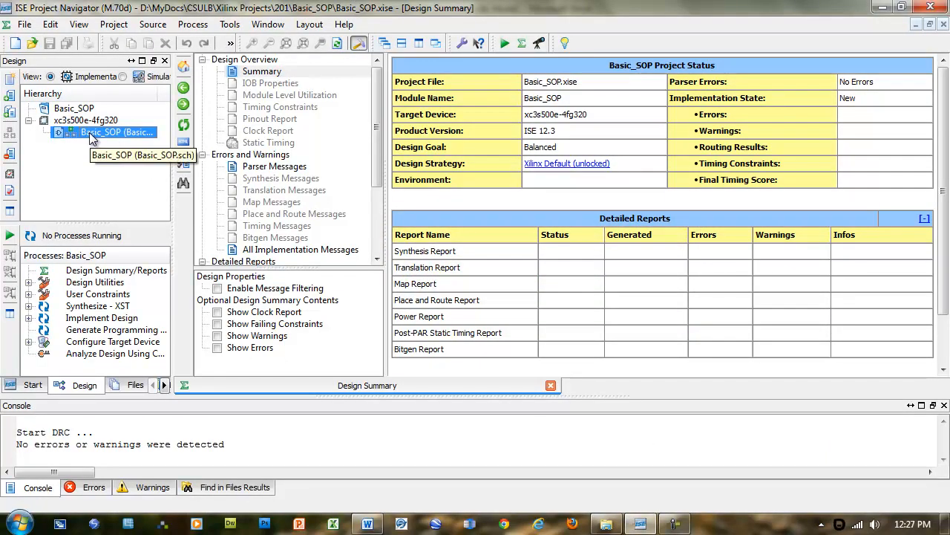
# Create a new Verilog Test Fixture source named Basic_SOP_TB in the ISE project and associate it with Basic_SOP
pyautogui.rightClick(91, 138)
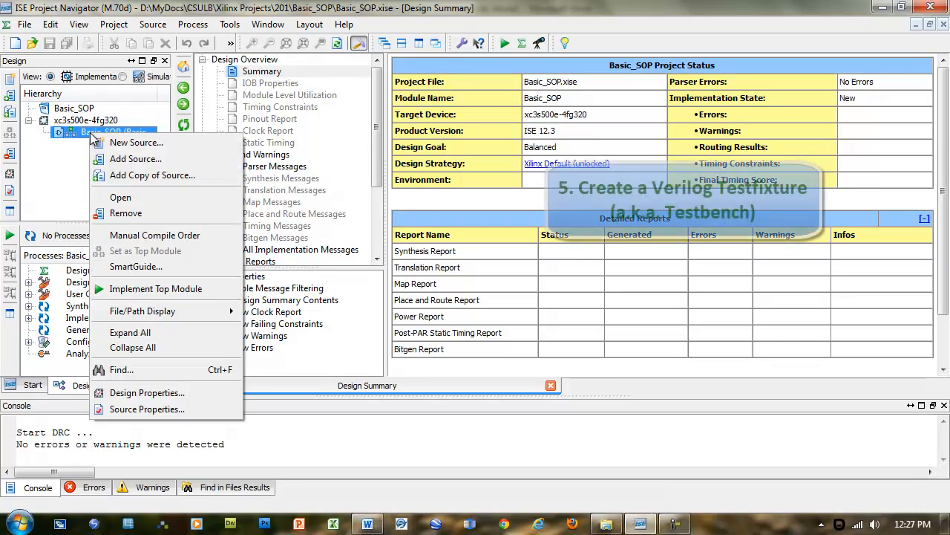
pyautogui.click(124, 145)
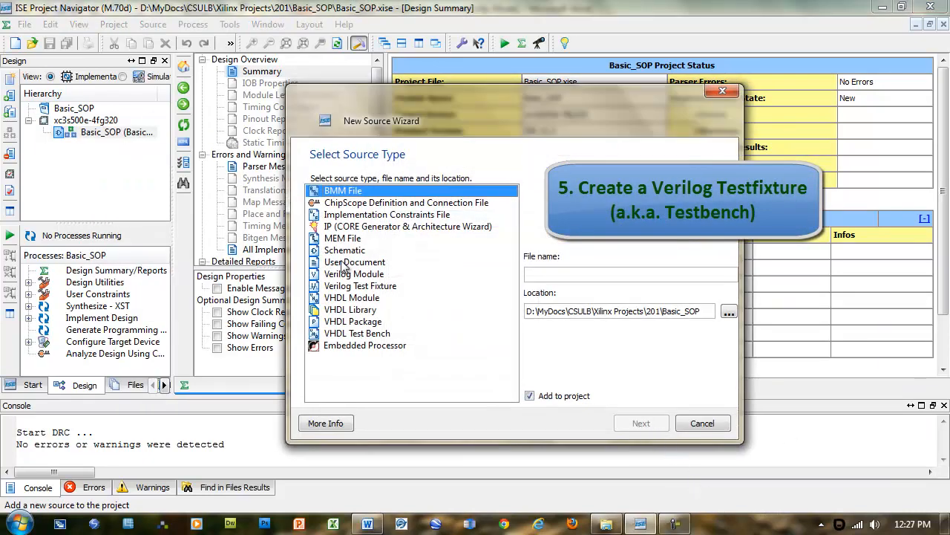
pyautogui.click(364, 288)
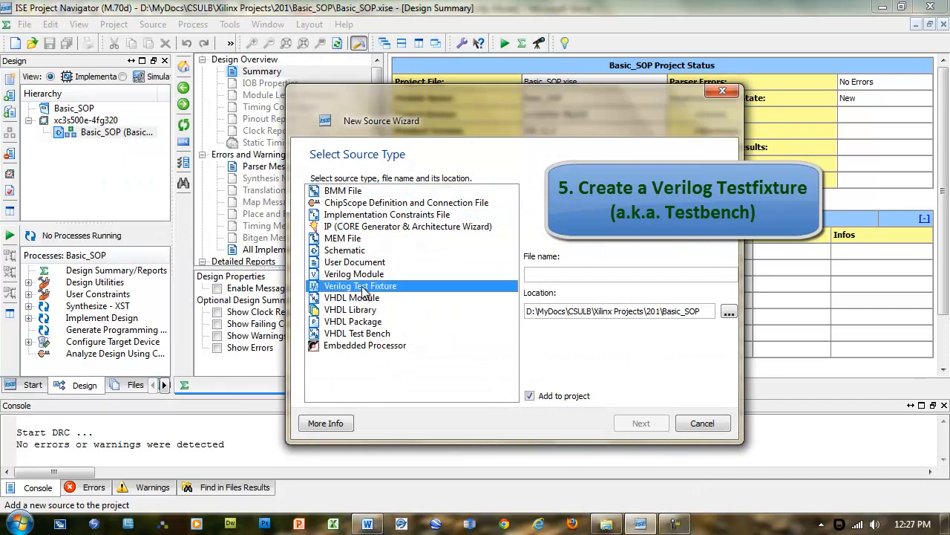
pyautogui.click(572, 275)
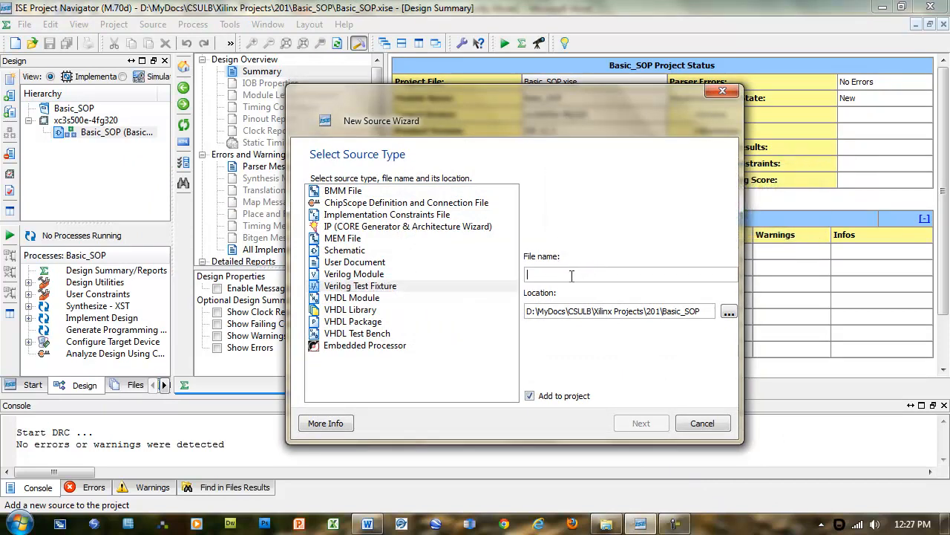
pyautogui.write('Basic_SOP_TB')
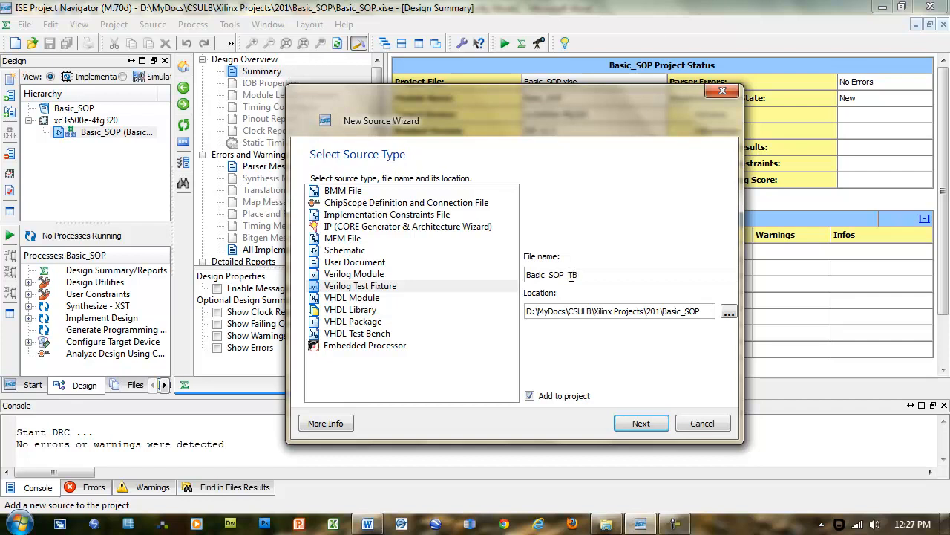
pyautogui.click(640, 429)
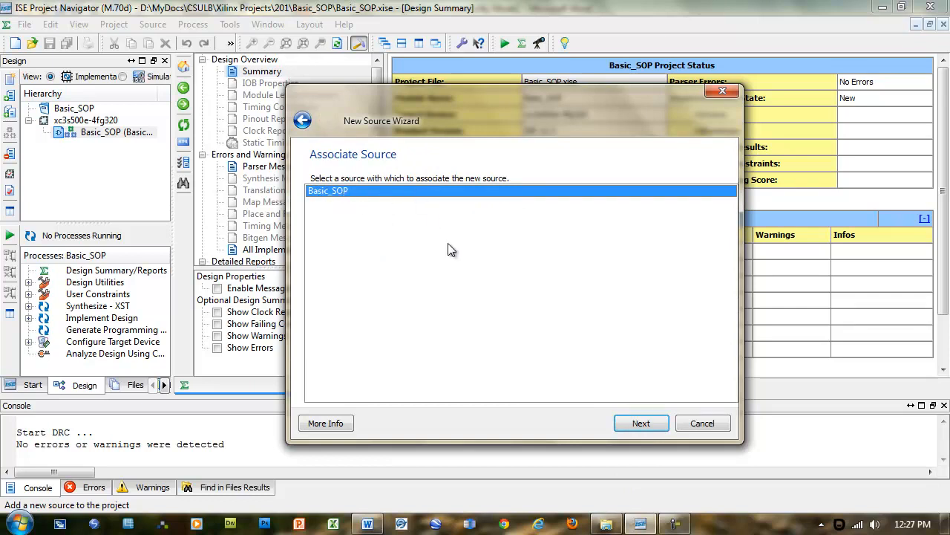
pyautogui.click(643, 425)
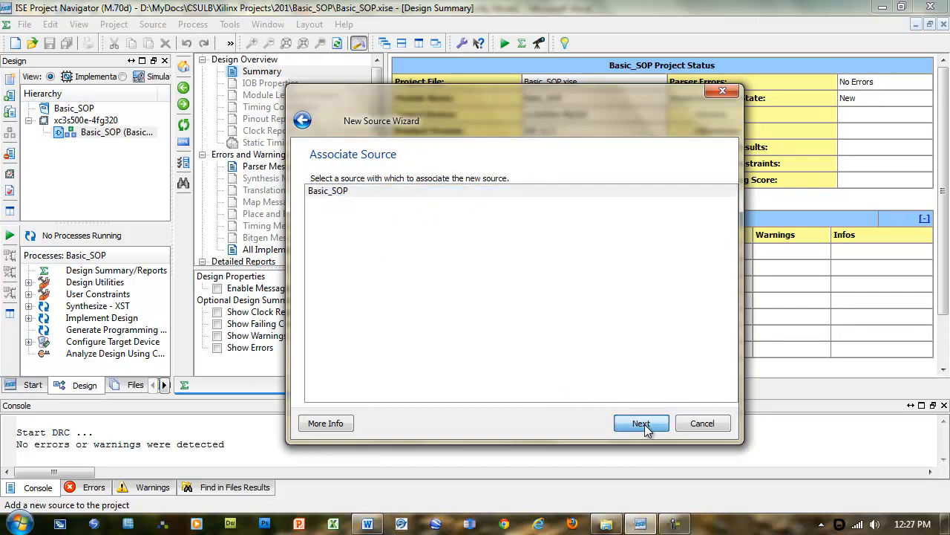
pyautogui.click(642, 424)
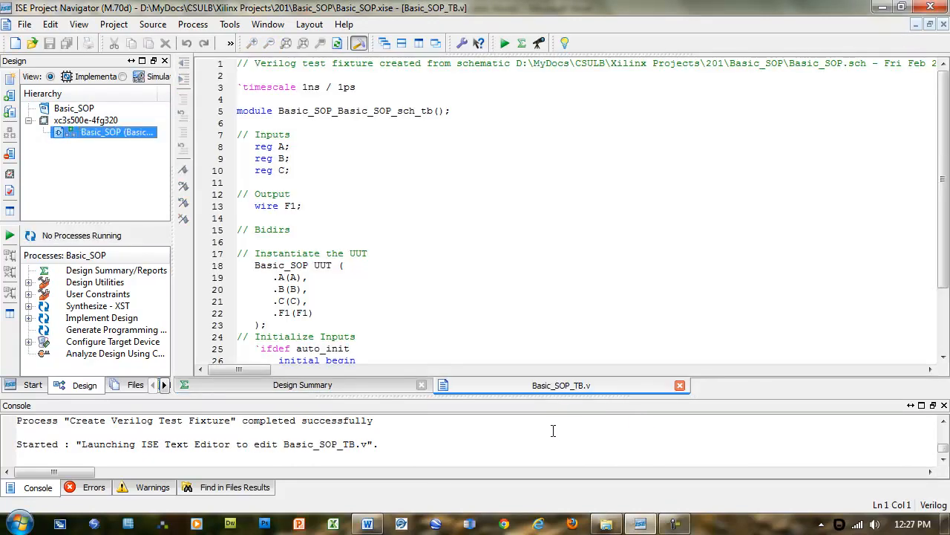
# Delete the `endif and `ifdef auto_init directives around the input initialization in Basic_SOP_TB.v
pyautogui.scroll(-3, 481, 227)
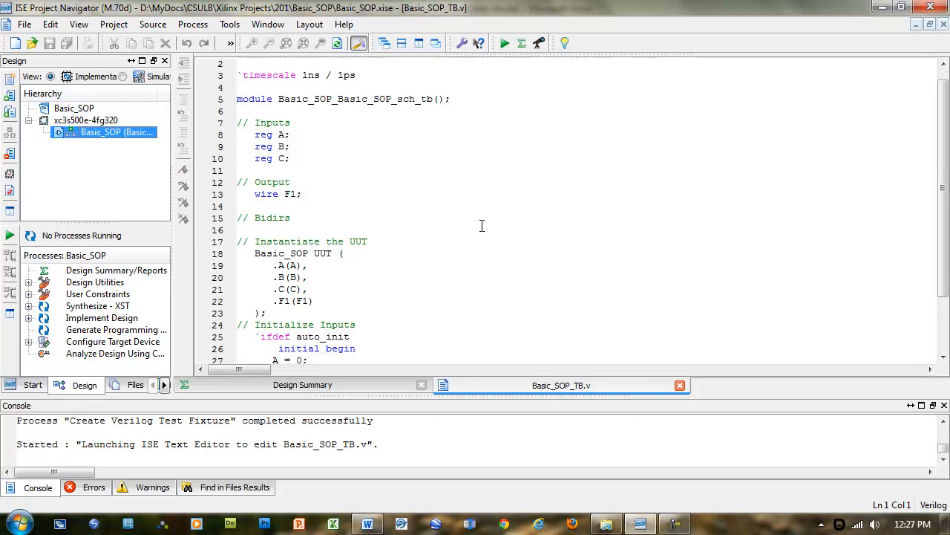
pyautogui.scroll(3, 481, 263)
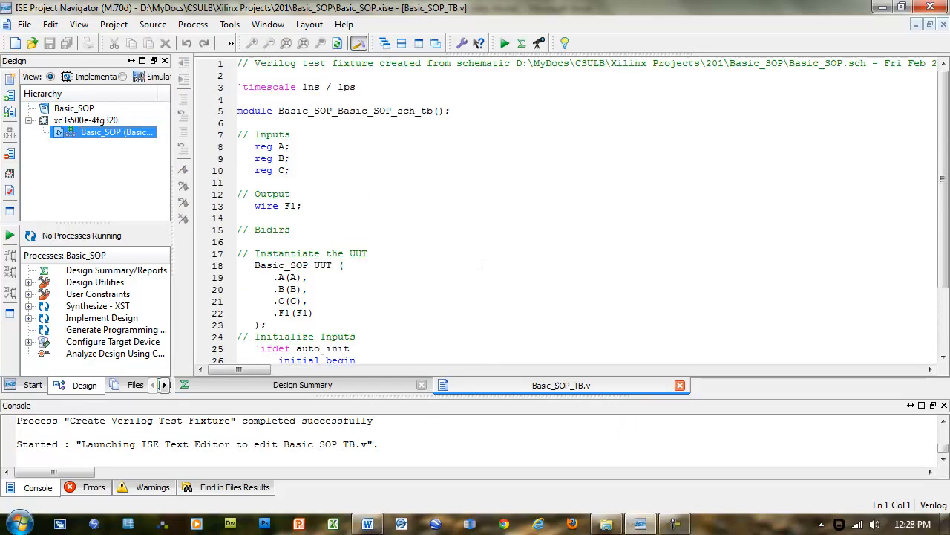
pyautogui.scroll(-3, 481, 263)
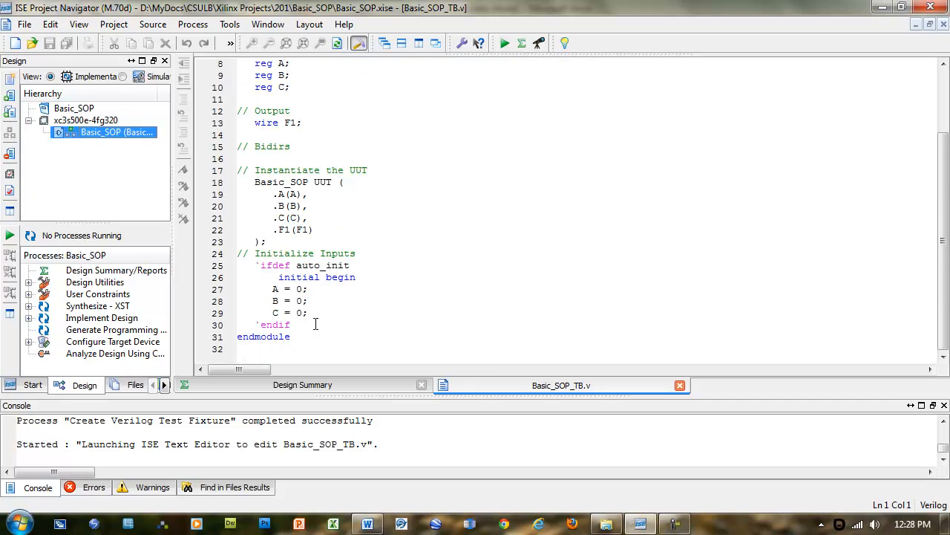
pyautogui.moveTo(315, 321); pyautogui.dragTo(229, 331)
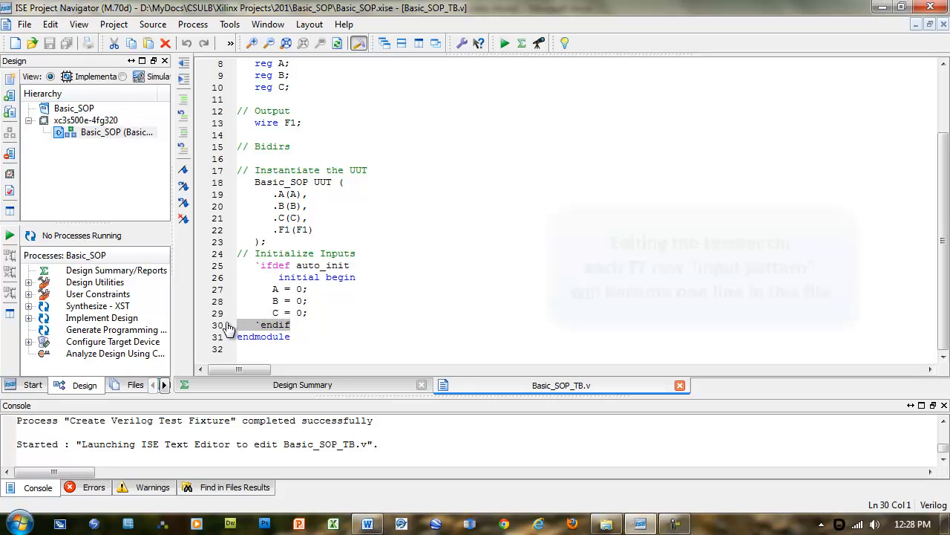
pyautogui.press('Delete')
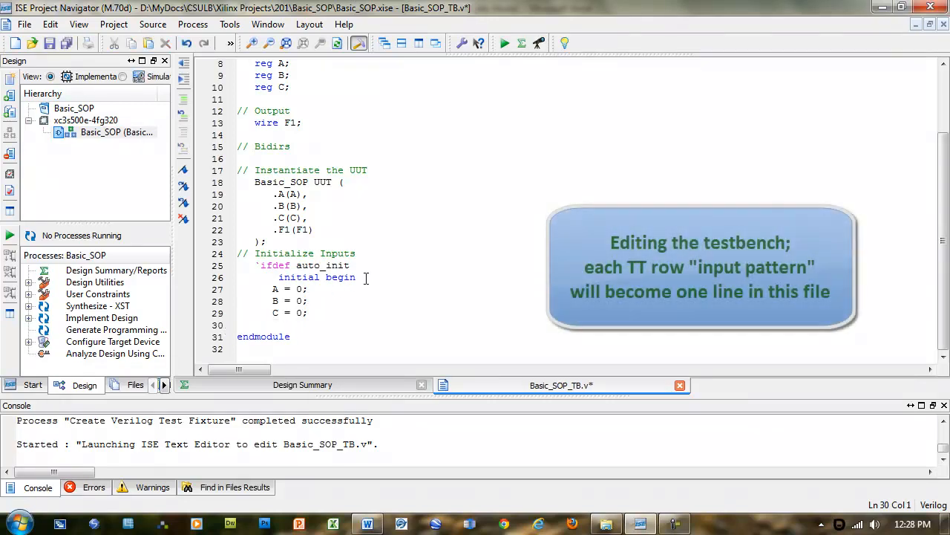
pyautogui.moveTo(364, 265); pyautogui.dragTo(233, 269)
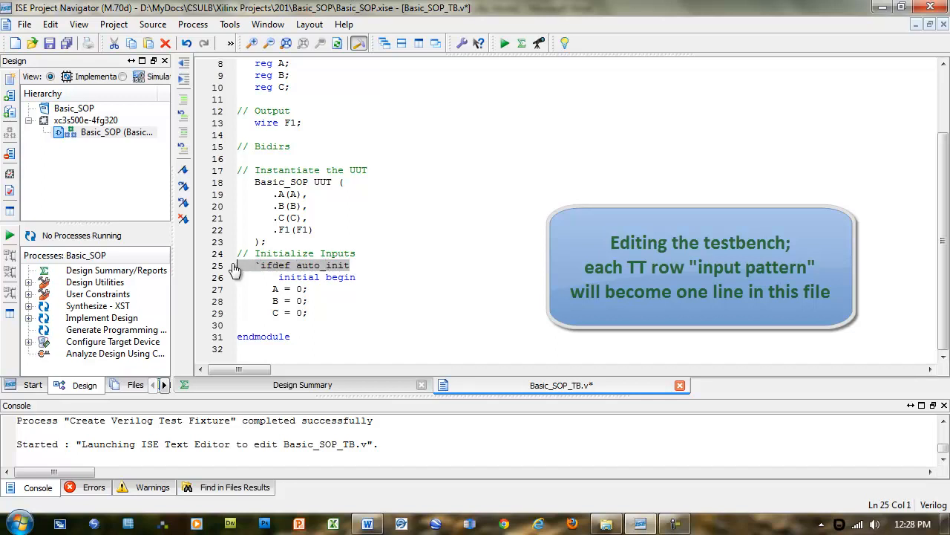
pyautogui.press('Delete')
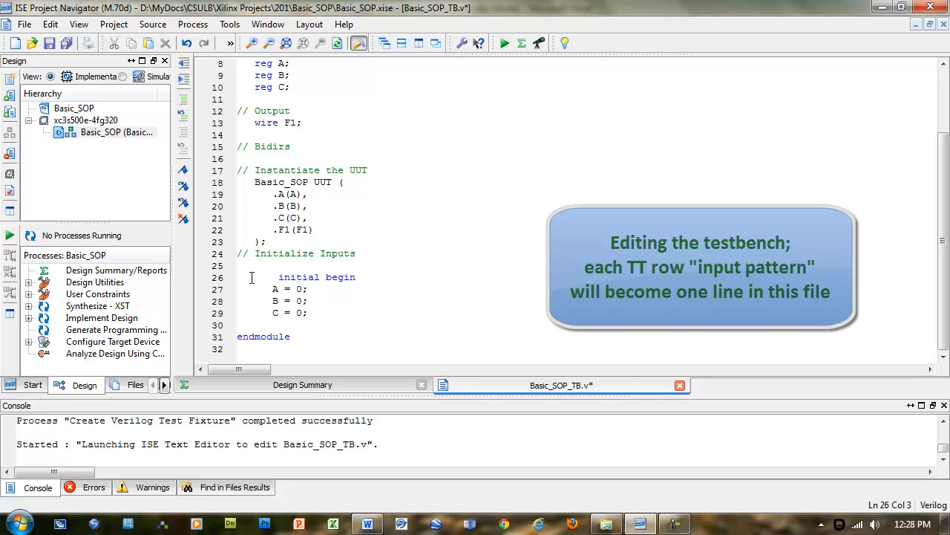
# Reduce the indentation of the "initial begin" line and close the block with "end" below "C = 0;"
pyautogui.press('Delete')
pyautogui.press('Delete')
pyautogui.press('Delete')
pyautogui.press('Delete')
pyautogui.click(323, 313)
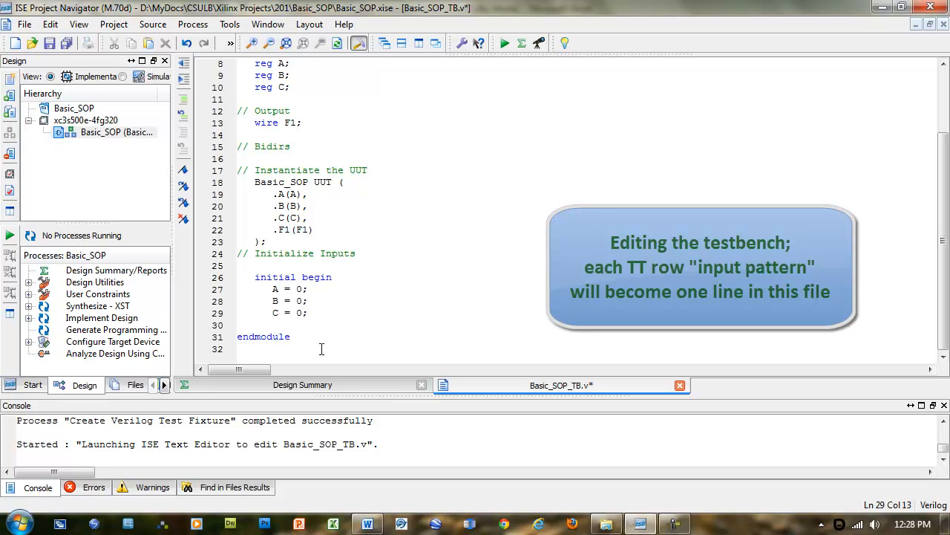
pyautogui.press('Return')
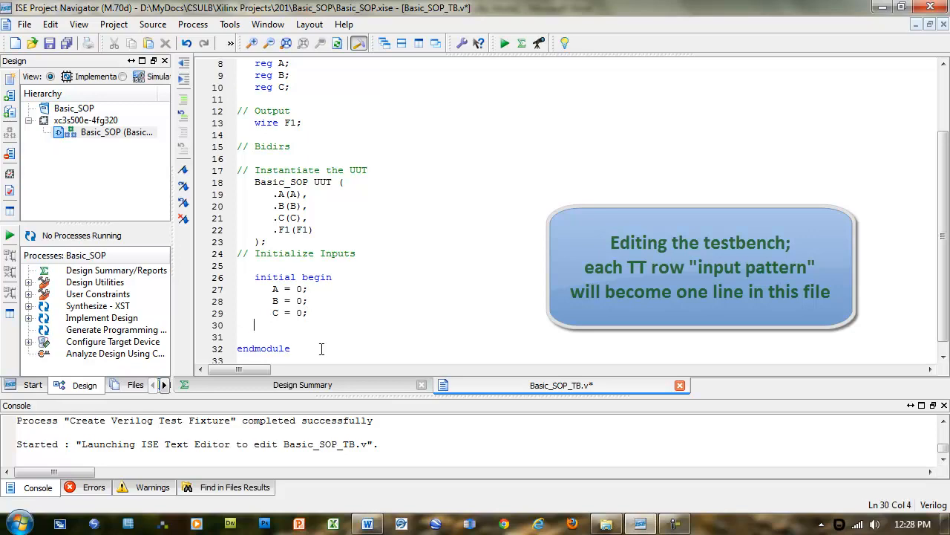
pyautogui.write('end')
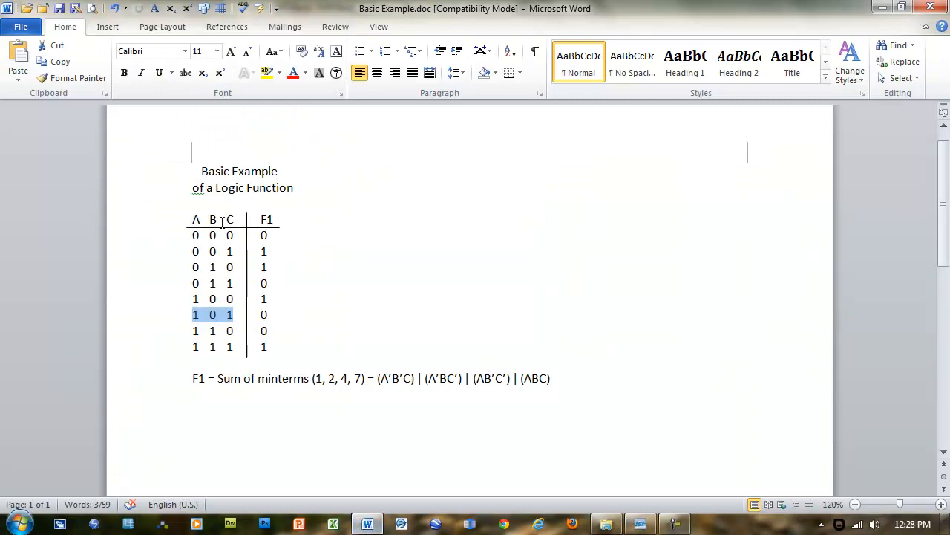
# Switch back to ISE Project Navigator and rewrite the "A = 0;" line as "{A,B,C} = 3'b000; #100;"
pyautogui.click(644, 525)
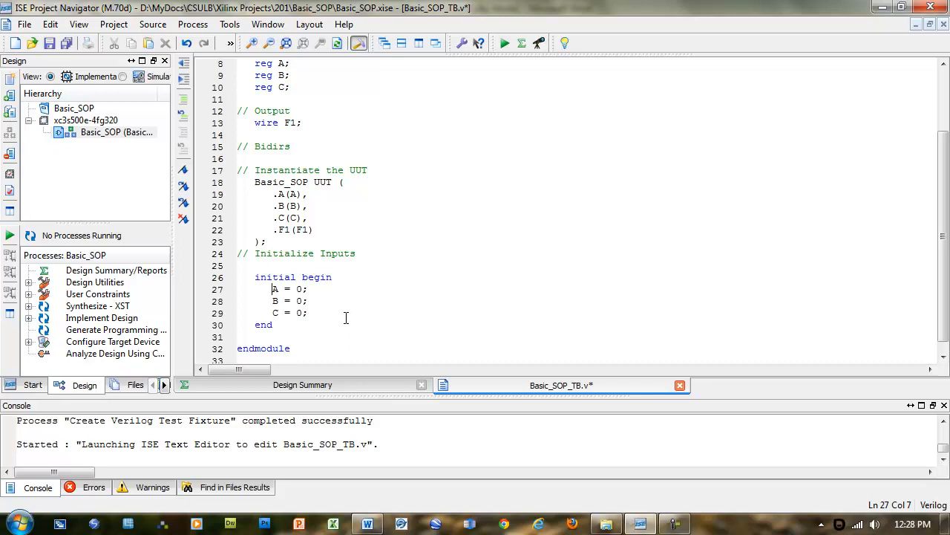
pyautogui.write('{')
pyautogui.press('Right')
pyautogui.write(',B,C')
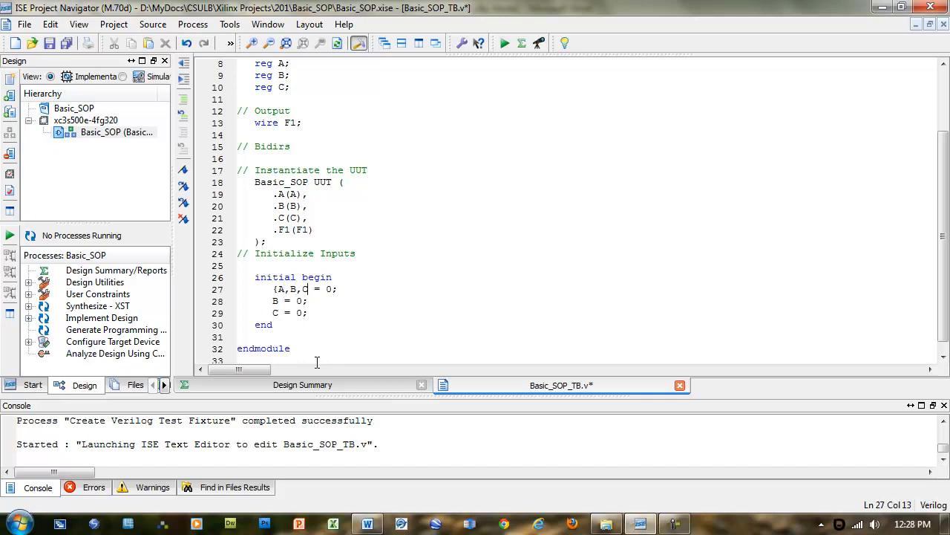
pyautogui.write('}')
pyautogui.click(335, 289)
pyautogui.write("3'b00")
pyautogui.press('Right')
pyautogui.click(412, 289)
pyautogui.write('#100;')
# Replace the "B = 0;" and "C = 0;" lines with a copy of the {A,B,C} assignment and set its pattern to 3'b001
pyautogui.moveTo(420, 289); pyautogui.dragTo(220, 297)
pyautogui.hotkey('ctrl', 'c')
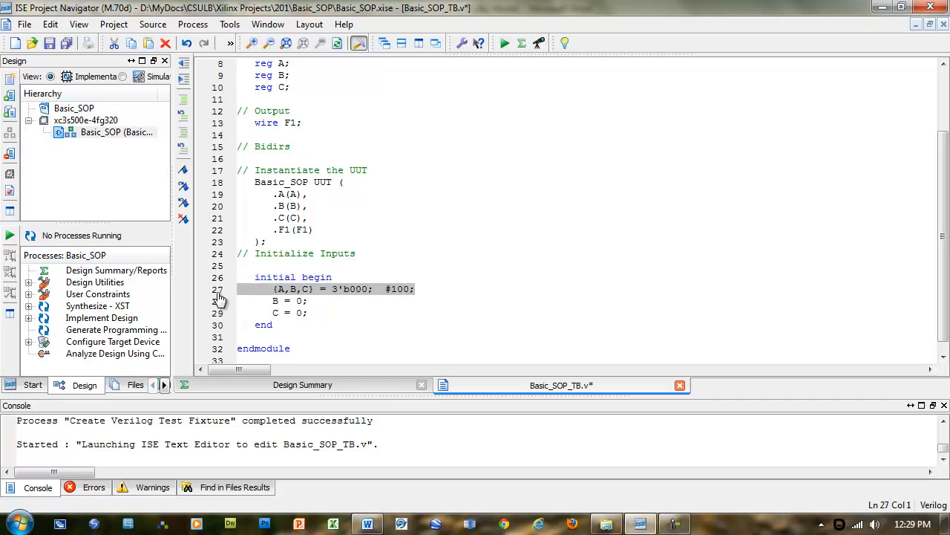
pyautogui.moveTo(325, 317); pyautogui.dragTo(218, 306)
pyautogui.hotkey('ctrl', 'v')
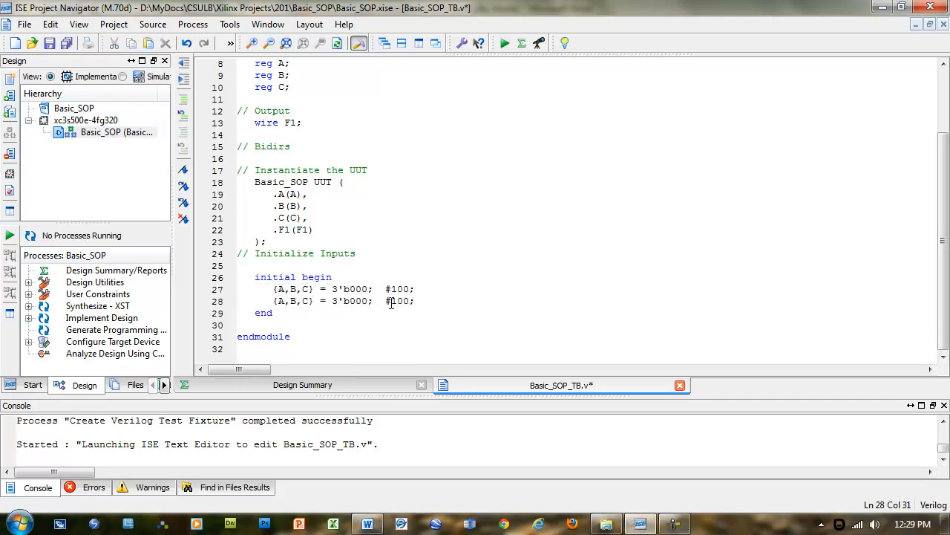
pyautogui.click(366, 301)
pyautogui.hotkey('shift', 'Left')
pyautogui.write('1')
# Add two more copies of the 3'b000 assignment line below the 3'b001 line
pyautogui.click(423, 300)
pyautogui.press('Return')
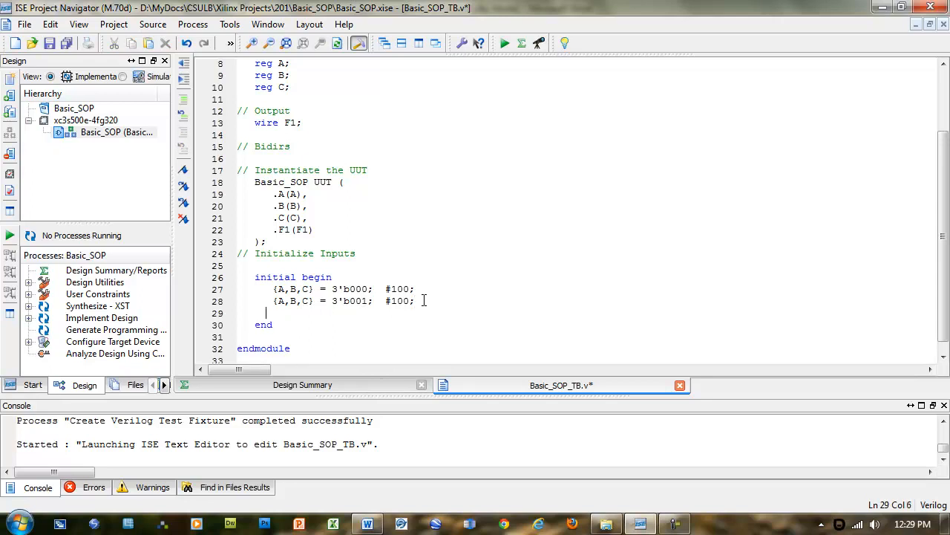
pyautogui.press('BackSpace')
pyautogui.press('BackSpace')
pyautogui.press('BackSpace')
pyautogui.hotkey('ctrl', 'v')
pyautogui.press('Return')
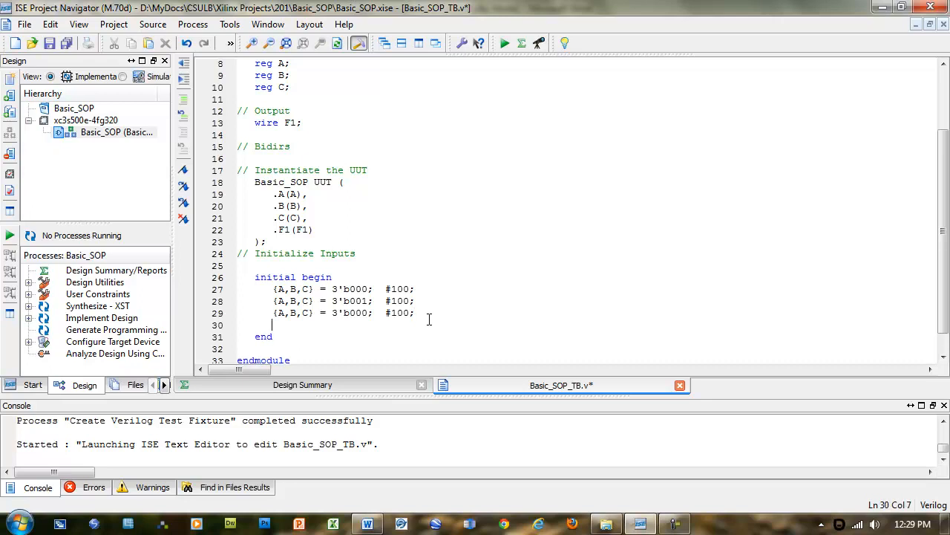
pyautogui.press('BackSpace')
pyautogui.press('BackSpace')
pyautogui.press('BackSpace')
pyautogui.press('BackSpace')
pyautogui.hotkey('ctrl', 'v')
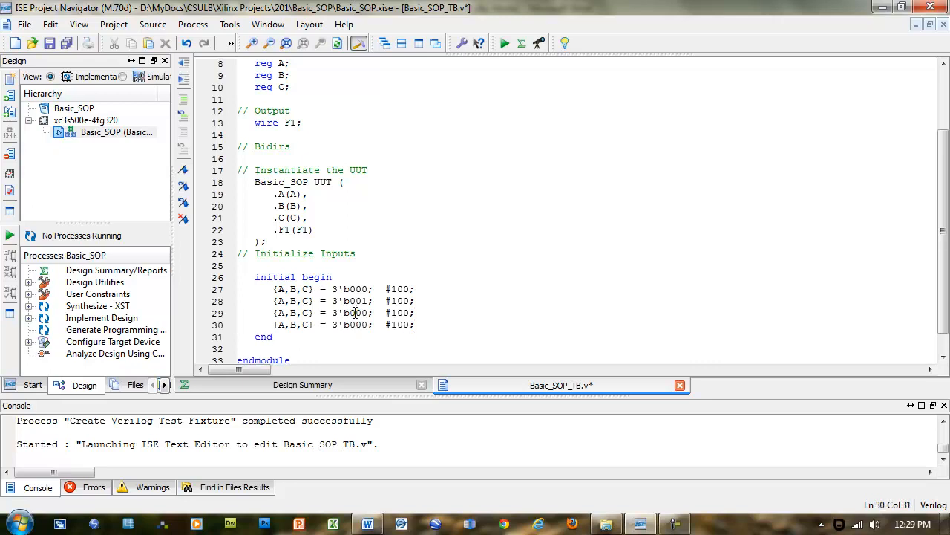
# Set the third and fourth input patterns to 3'b010 and 3'b011 and copy all four assignment lines
pyautogui.moveTo(355, 314); pyautogui.dragTo(361, 315)
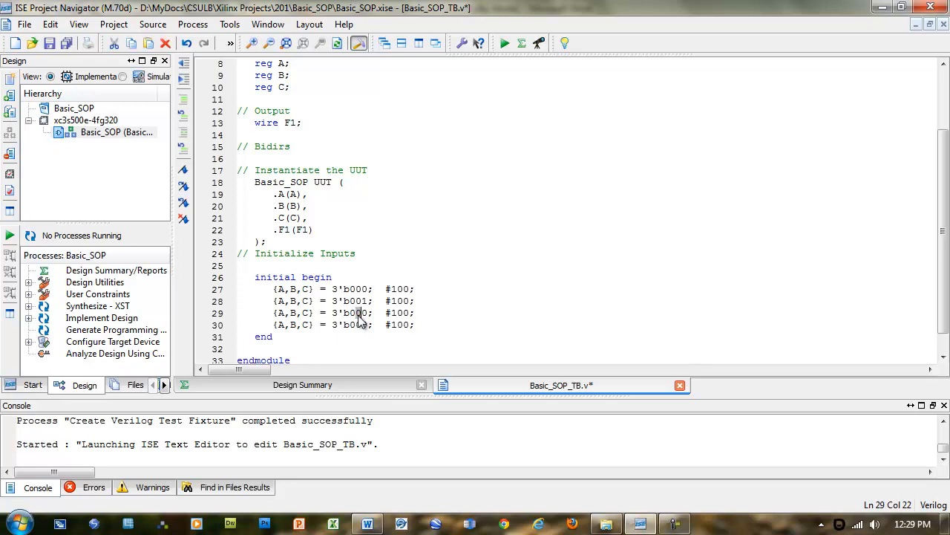
pyautogui.write('1')
pyautogui.moveTo(355, 325); pyautogui.dragTo(217, 297)
pyautogui.hotkey('ctrl', 'c')
pyautogui.write('11')
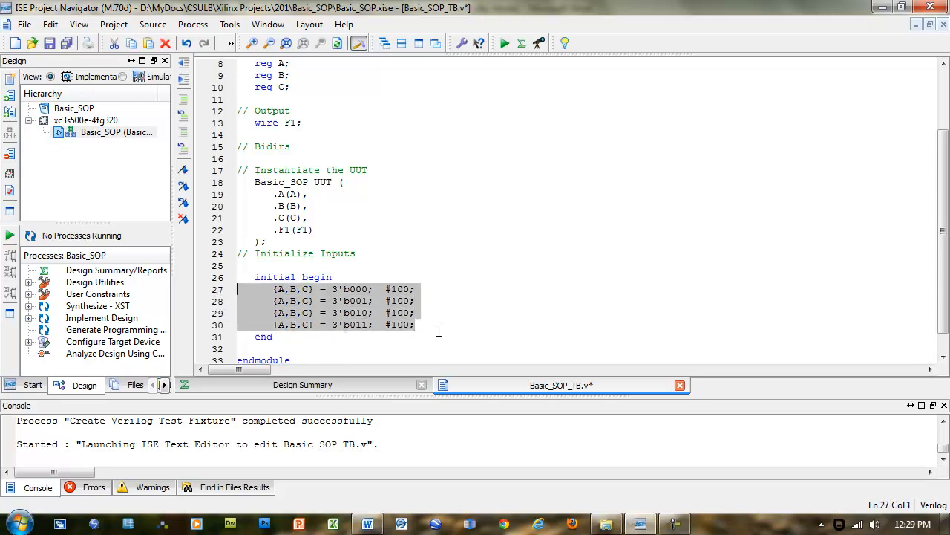
# Paste the four copied assignments above "end" and set their patterns to 3'b100, 3'b101, 3'b110 and 3'b111
pyautogui.click(438, 327)
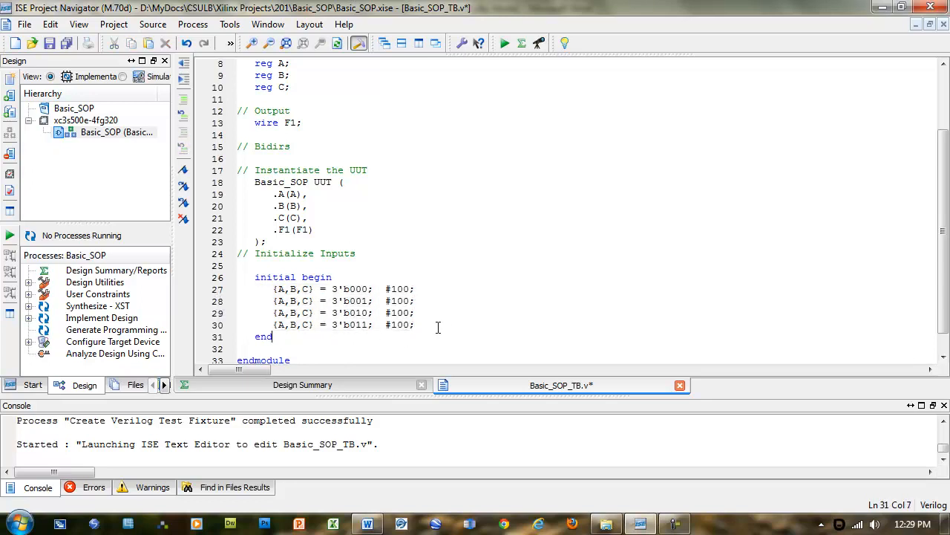
pyautogui.click(242, 337)
pyautogui.press('Return')
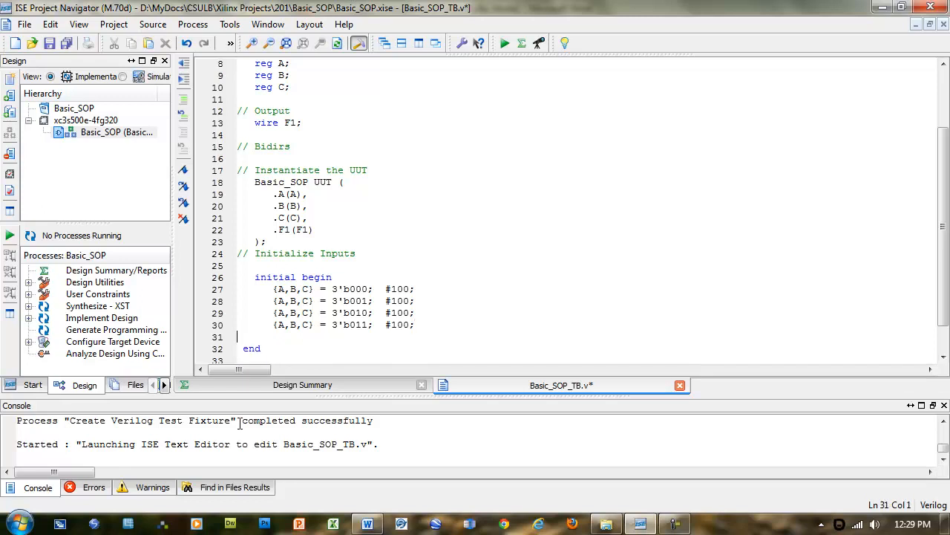
pyautogui.hotkey('ctrl', 'v')
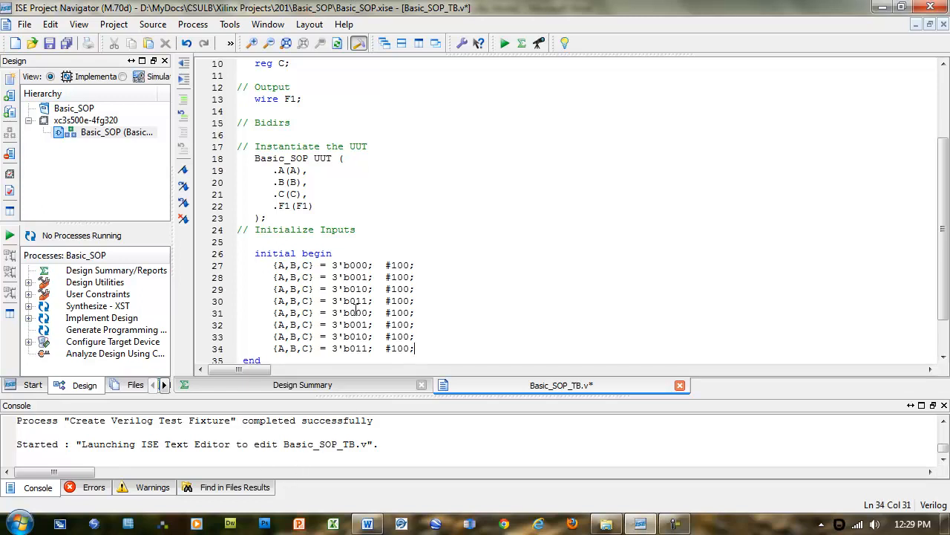
pyautogui.moveTo(349, 312); pyautogui.dragTo(356, 348)
pyautogui.write('111;  #1')
# Add the comment "//t = 000 to 100" after the delay on the first 3'b000 line
pyautogui.click(452, 264)
pyautogui.write('//')
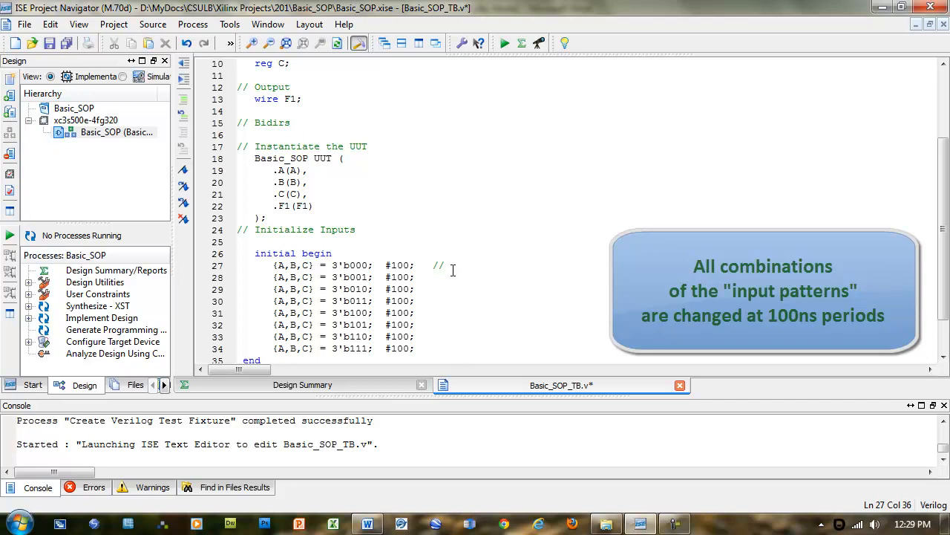
pyautogui.write('t = 000 to 100')
# Copy the time comment, including its leading spaces, onto the end of the 3'b001 line
pyautogui.hotkey('shift', 'Left')
pyautogui.hotkey('shift', 'Left')
pyautogui.hotkey('shift', 'Left')
pyautogui.hotkey('shift', 'Left')
pyautogui.hotkey('shift', 'Left')
pyautogui.hotkey('shift', 'Left')
pyautogui.hotkey('shift', 'Left')
pyautogui.hotkey('shift', 'Left')
pyautogui.hotkey('shift', 'Left')
pyautogui.hotkey('shift', 'Left')
pyautogui.hotkey('shift', 'Left')
pyautogui.hotkey('shift', 'Left')
pyautogui.hotkey('shift', 'Left')
pyautogui.hotkey('shift', 'Left')
pyautogui.hotkey('shift', 'Left')
pyautogui.hotkey('shift', 'Left')
pyautogui.hotkey('shift', 'Left')
pyautogui.hotkey('shift', 'Left')
pyautogui.hotkey('shift', 'Left')
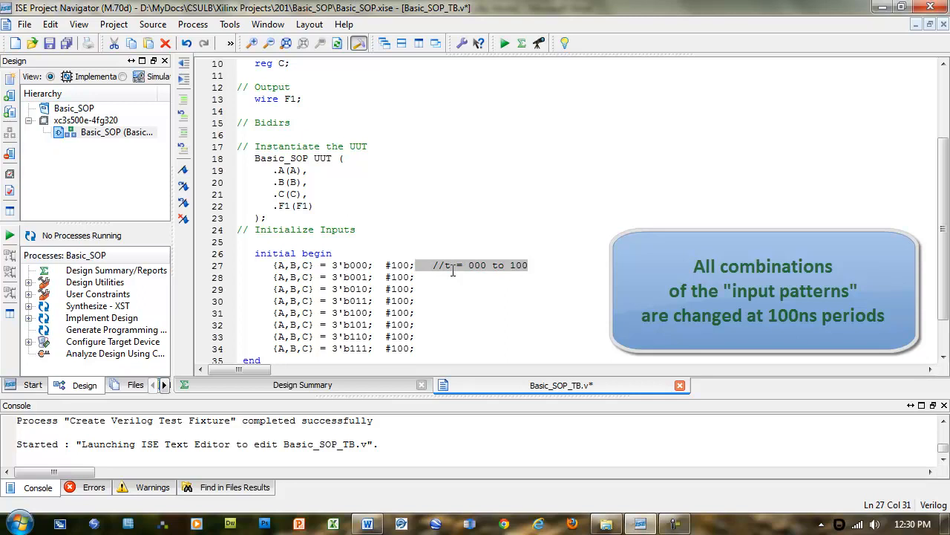
pyautogui.hotkey('ctrl', 'c')
pyautogui.press('Down')
pyautogui.hotkey('ctrl', 'v')
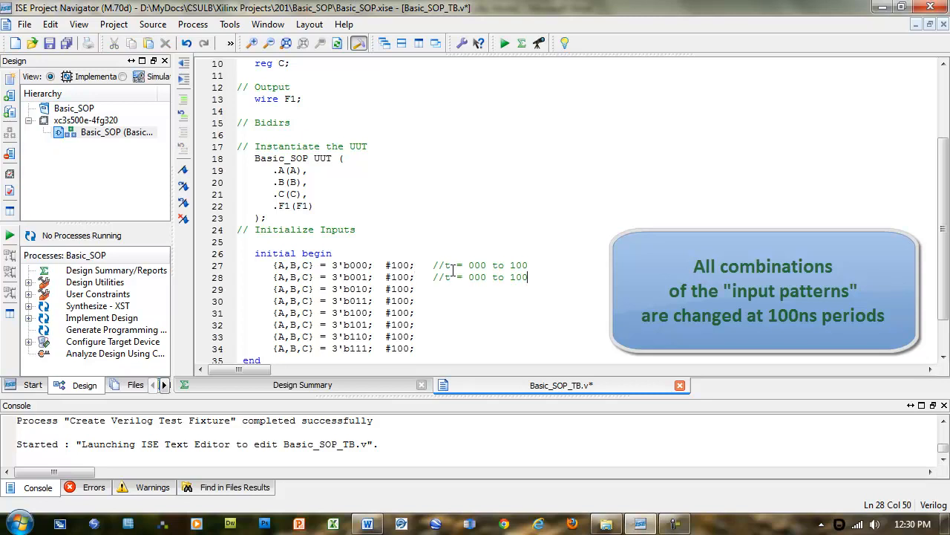
# Change the time comment on the 3'b001 line to "//t = 100 to 200"
pyautogui.press('Left')
pyautogui.press('BackSpace')
pyautogui.write('1')
pyautogui.press('Right')
pyautogui.press('Right')
pyautogui.press('Right')
pyautogui.press('Right')
pyautogui.press('Right')
pyautogui.press('BackSpace')
pyautogui.write('2')
# Paste the time comment onto the 3'b010 line and change it to "//t = 200 to 300"
pyautogui.press('Down')
pyautogui.hotkey('ctrl', 'v')
pyautogui.press('Left')
pyautogui.press('Left')
pyautogui.press('Left')
pyautogui.press('Left')
pyautogui.press('BackSpace')
pyautogui.write('2')
pyautogui.press('Right')
pyautogui.press('Right')
pyautogui.press('Right')
pyautogui.press('Right')
pyautogui.press('Right')
pyautogui.press('BackSpace')
pyautogui.write('3')
# Paste the time comment onto the 3'b011 line and change it to "//t = 300 to 400"
pyautogui.press('Down')
pyautogui.hotkey('ctrl', 'v')
pyautogui.press('Left')
pyautogui.press('Left')
pyautogui.press('Left')
pyautogui.press('BackSpace')
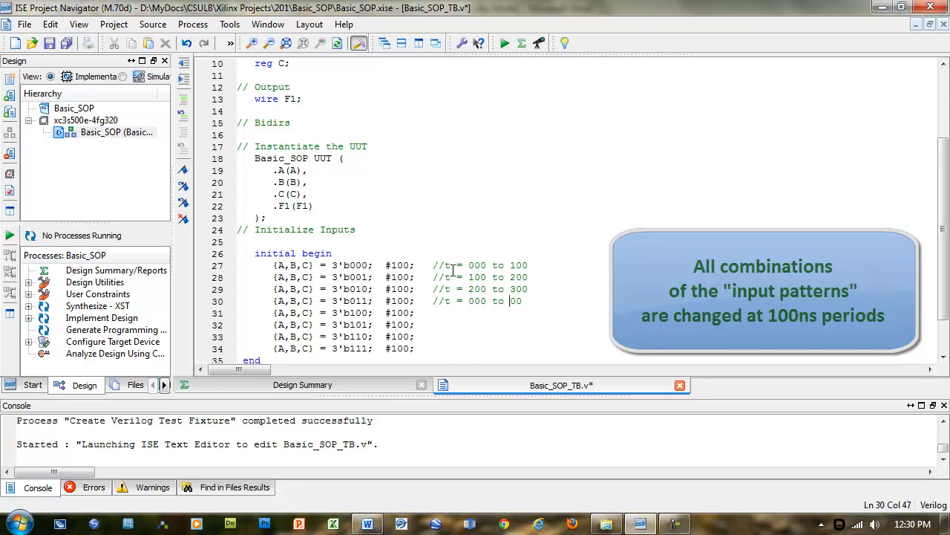
pyautogui.write('4')
pyautogui.press('BackSpace')
pyautogui.write('3')
# Paste the time comment onto the 3'b100 line and change it to "//t = 400 to 500"
pyautogui.hotkey('ctrl', 'v')
pyautogui.press('BackSpace')
pyautogui.write('5')
pyautogui.press('Left')
pyautogui.press('Left')
pyautogui.press('Left')
pyautogui.press('Left')
pyautogui.press('Left')
pyautogui.press('Left')
pyautogui.press('Left')
pyautogui.press('Delete')
pyautogui.write('4')
# Paste the time comment onto the 3'b101 line and change it to "//t = 500 to 600"
pyautogui.press('Down')
pyautogui.hotkey('ctrl', 'v')
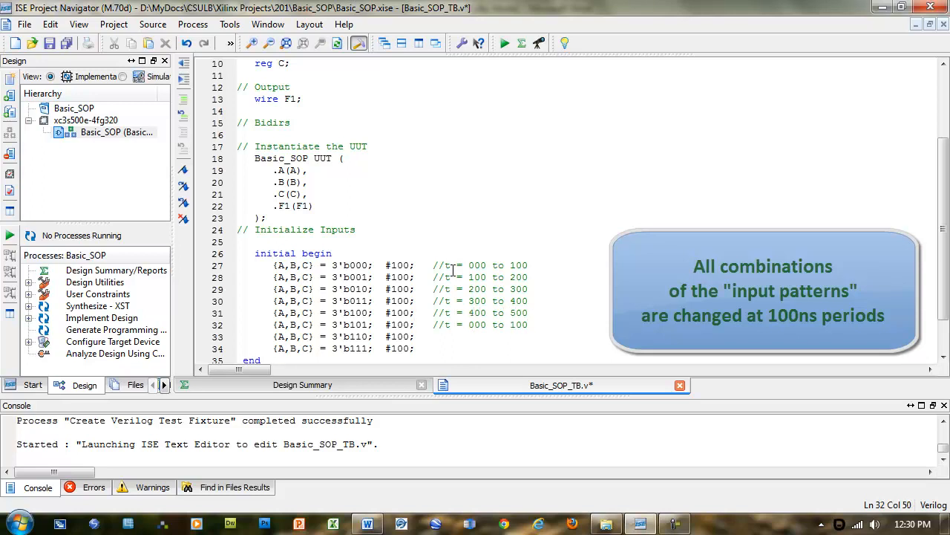
pyautogui.press('Left')
pyautogui.press('BackSpace')
pyautogui.write('6')
pyautogui.press('Left')
pyautogui.press('Delete')
pyautogui.write('5')
# Paste the time comment onto the 3'b110 line and change it to "//t = 600 to 700"
pyautogui.press('Down')
pyautogui.hotkey('ctrl', 'v')
pyautogui.press('Left')
pyautogui.press('BackSpace')
pyautogui.write('7')
pyautogui.press('Left')
pyautogui.press('Left')
pyautogui.press('Left')
pyautogui.press('Left')
pyautogui.press('Left')
pyautogui.press('Left')
pyautogui.press('Left')
pyautogui.press('Delete')
pyautogui.write('6')
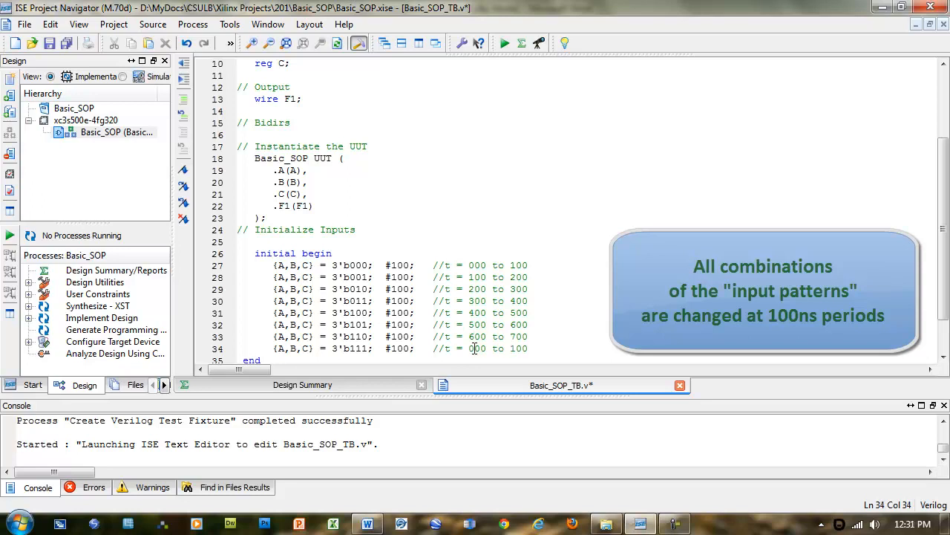
# Change the time comment on the 3'b111 line to "//t = 700 to 800"
pyautogui.moveTo(469, 349); pyautogui.dragTo(510, 349)
pyautogui.write('7')
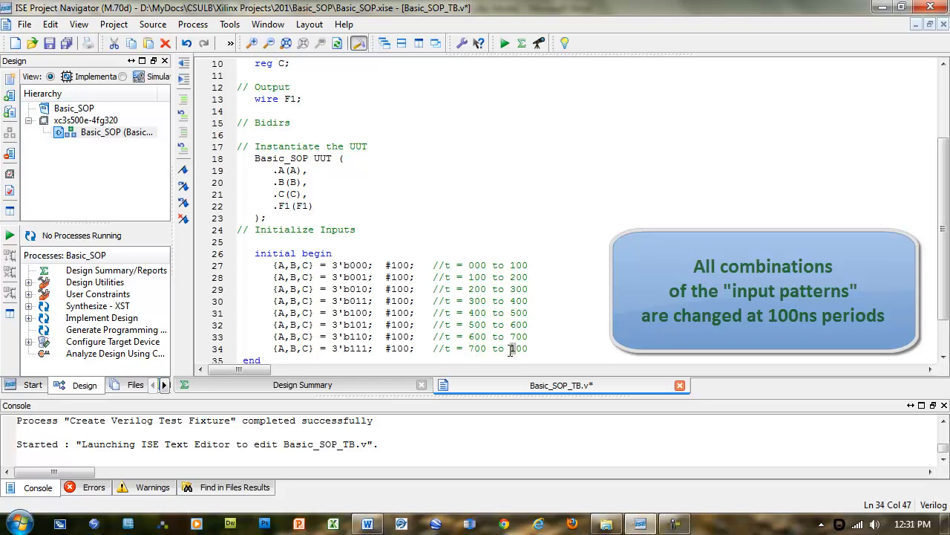
pyautogui.write('8')
# Add a ninth line above "end" reading "{A,B,C} = 3'b000; #100; //t = 800 to 900"
pyautogui.click(543, 345)
pyautogui.press('Return')
pyautogui.press('BackSpace')
pyautogui.press('BackSpace')
pyautogui.press('BackSpace')
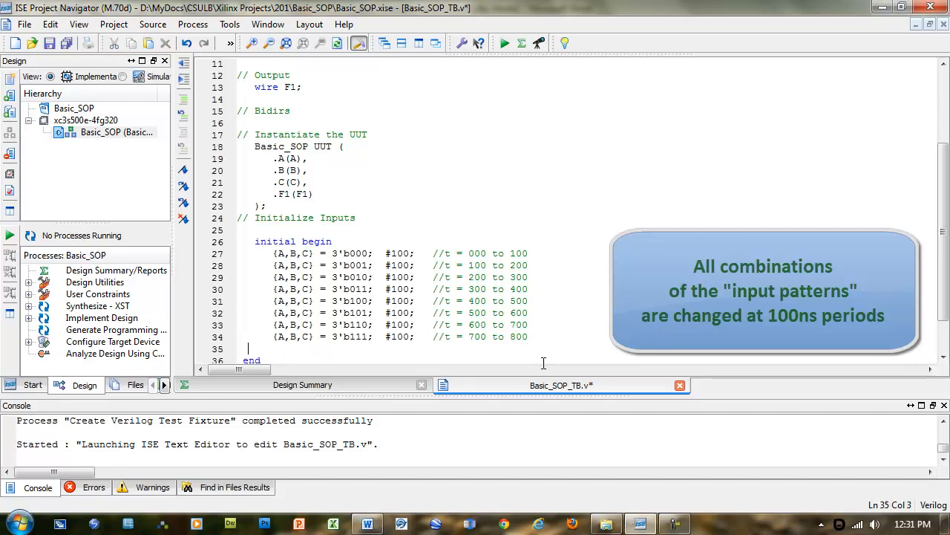
pyautogui.hotkey('ctrl', 'v')
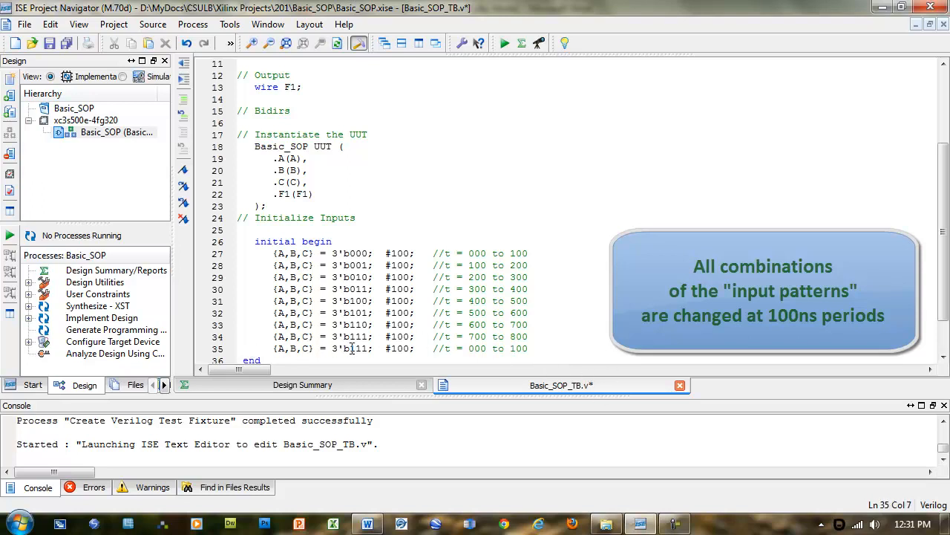
pyautogui.moveTo(350, 348); pyautogui.dragTo(369, 349)
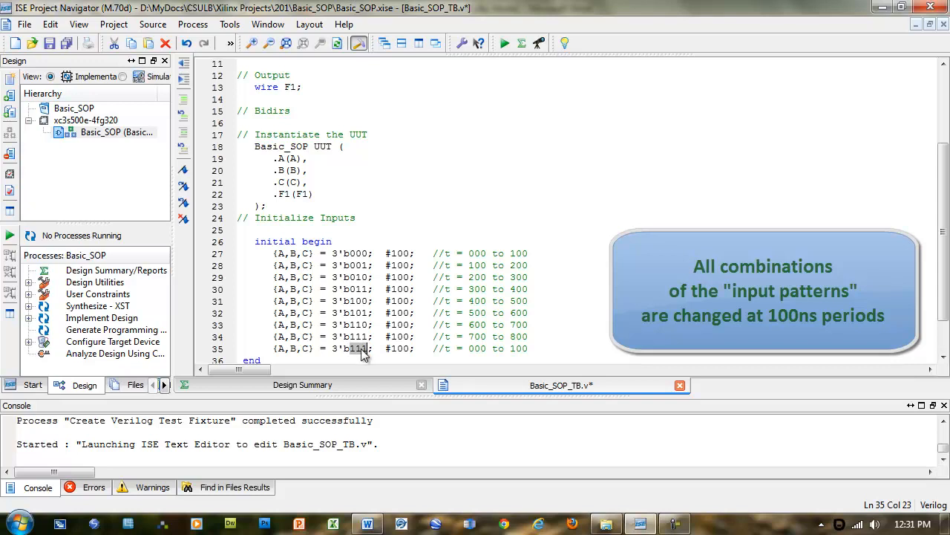
pyautogui.write('000')
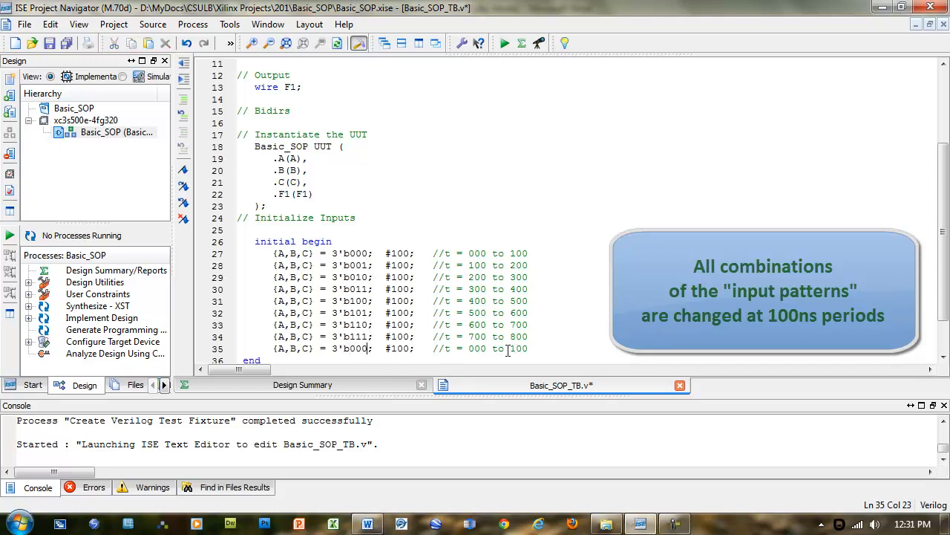
pyautogui.moveTo(468, 348); pyautogui.dragTo(474, 349)
pyautogui.write('9')
pyautogui.moveTo(475, 348); pyautogui.dragTo(518, 348)
pyautogui.write('89')
# Look over the finished testbench code, then save and close Basic_SOP_TB.v
pyautogui.scroll(-1, 527, 347)
pyautogui.click(242, 325)
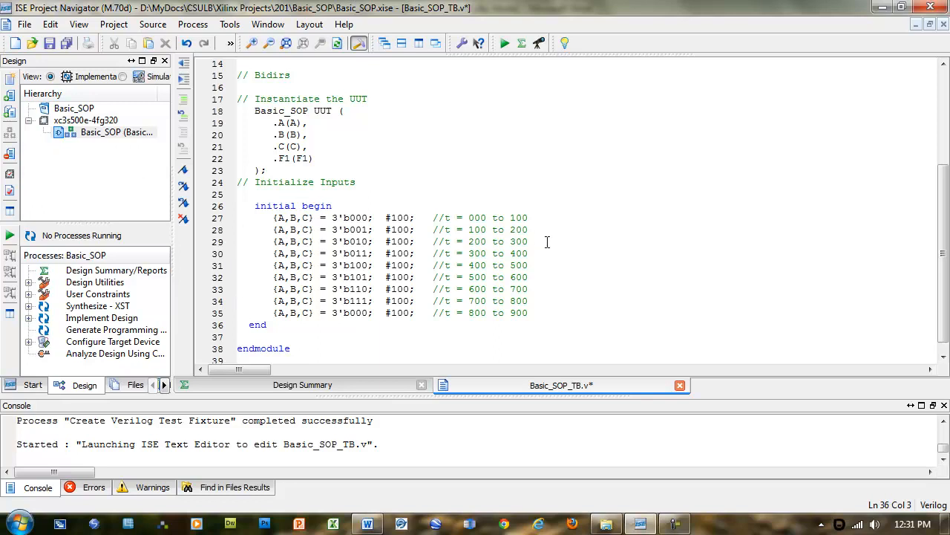
pyautogui.scroll(5, 383, 253)
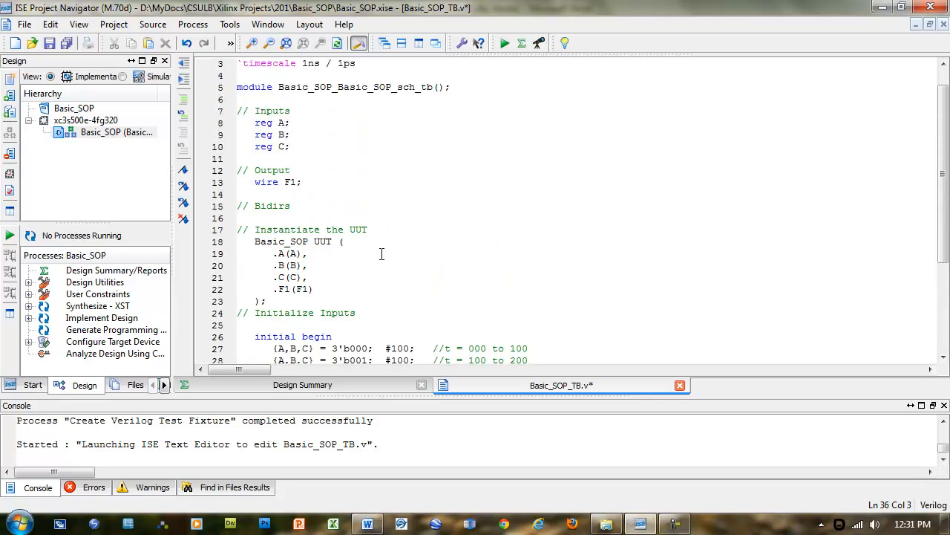
pyautogui.scroll(-5, 382, 261)
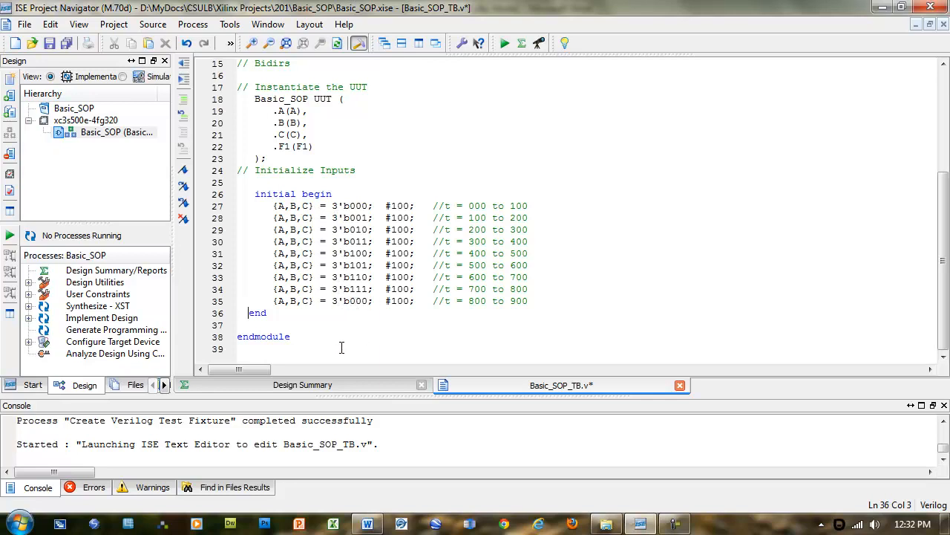
pyautogui.hotkey('ctrl', 's')
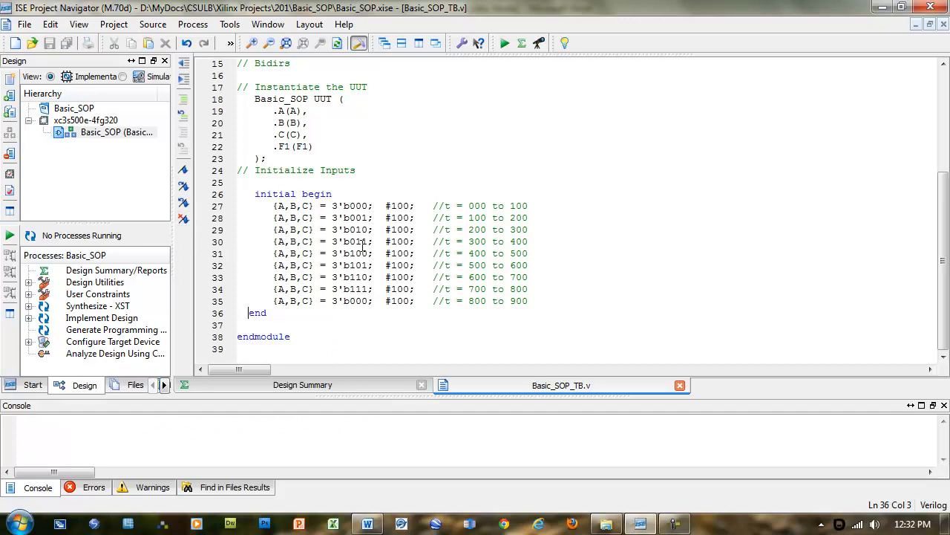
pyautogui.click(944, 25)
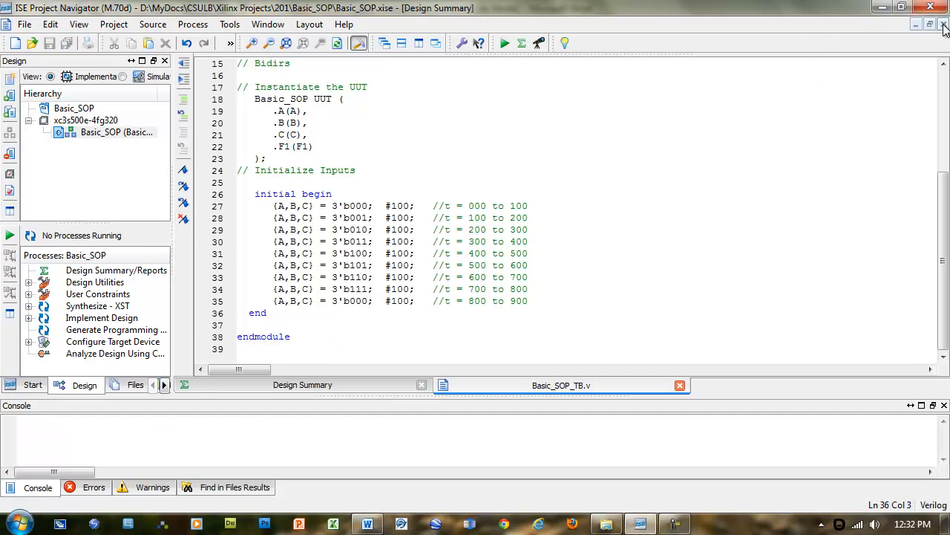
# Switch the design view to Simulation, expand the Basic_SOP testbench to show its UUT, and select the testbench
pyautogui.click(86, 78)
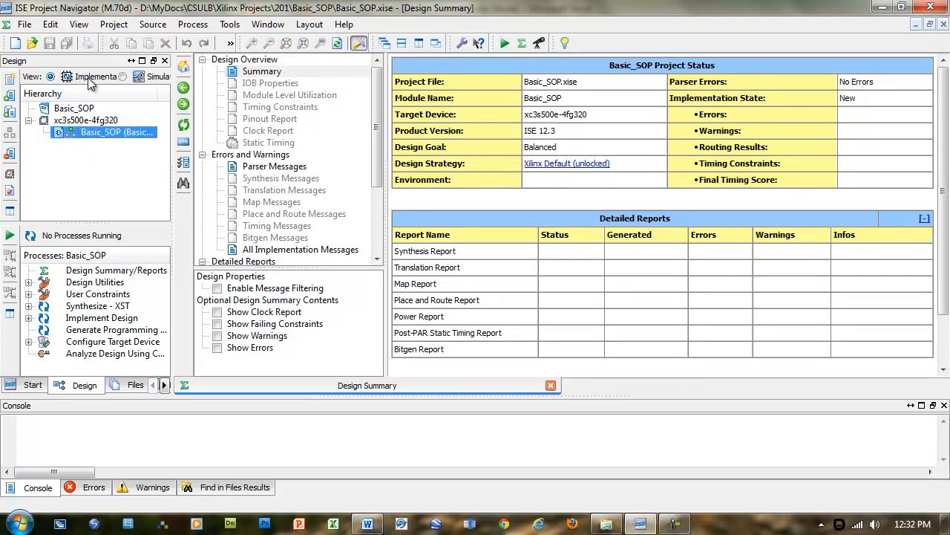
pyautogui.click(123, 77)
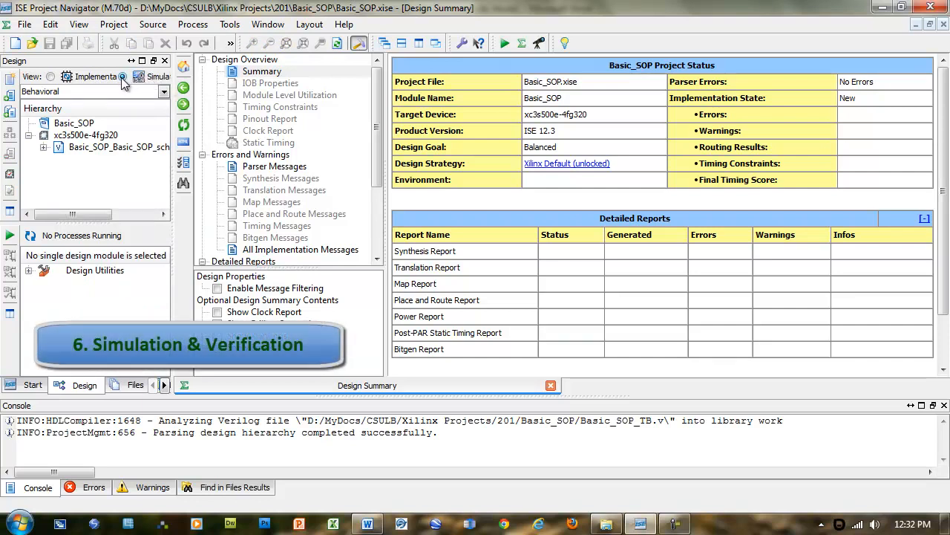
pyautogui.click(132, 147)
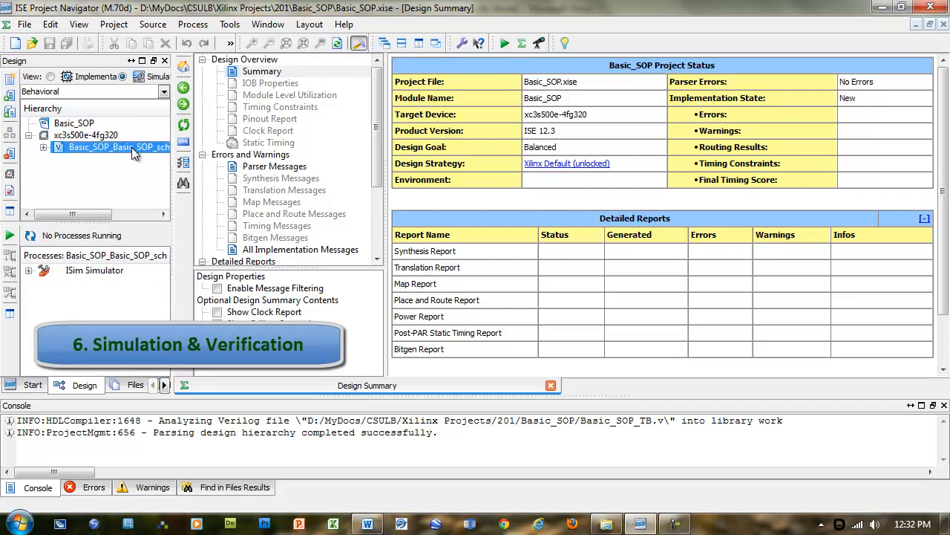
pyautogui.click(43, 147)
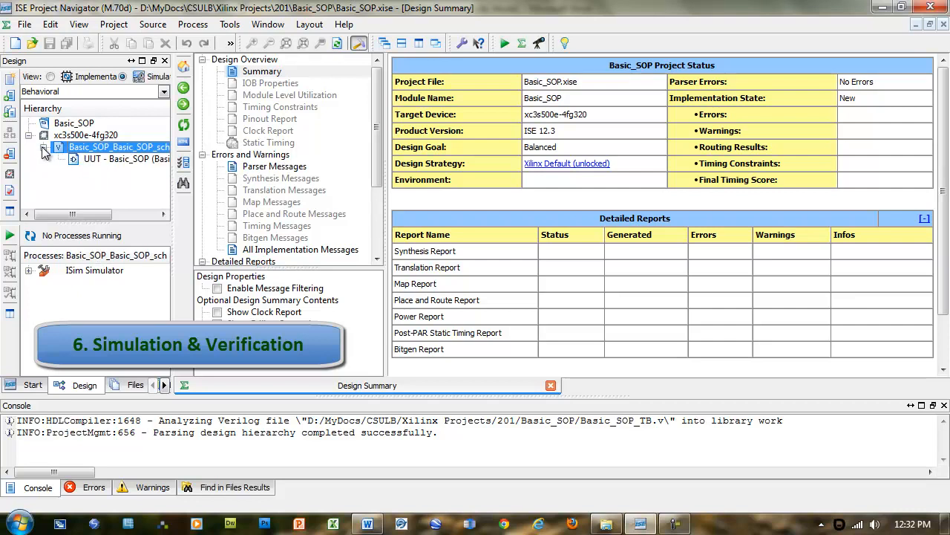
pyautogui.click(126, 159)
pyautogui.click(120, 147)
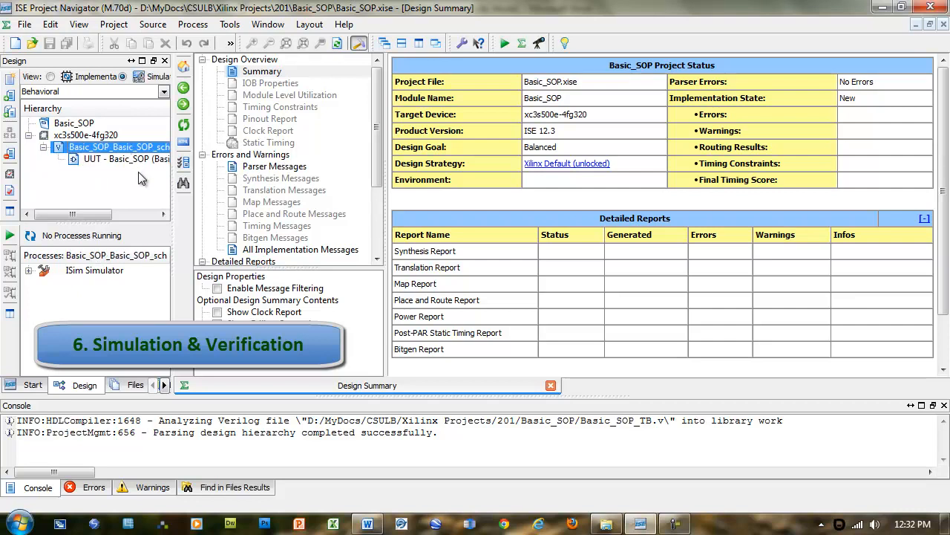
# Widen the Design pane and expand the ISim Simulator processes of the Basic_SOP_Basic_SOP_sch_tb testbench
pyautogui.click(175, 192)
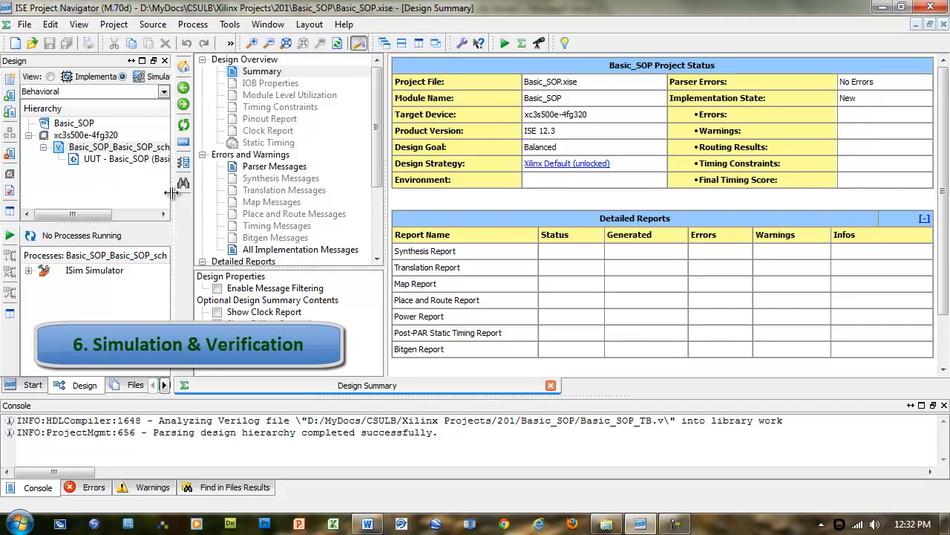
pyautogui.moveTo(171, 193); pyautogui.dragTo(286, 198)
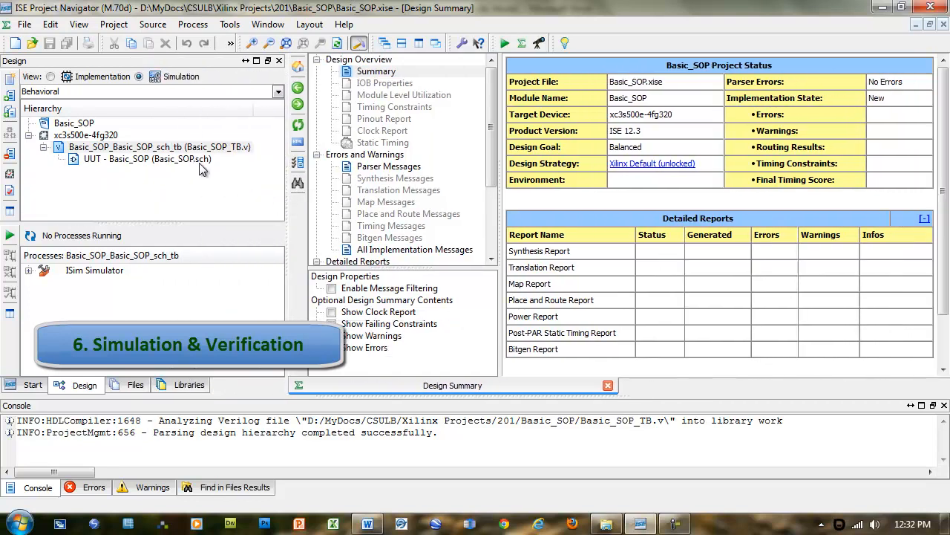
pyautogui.click(165, 151)
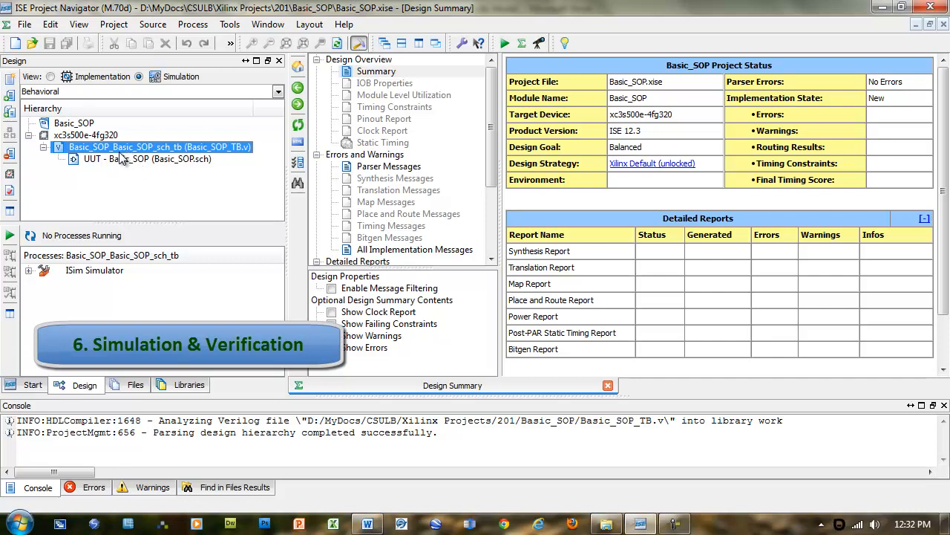
pyautogui.click(145, 161)
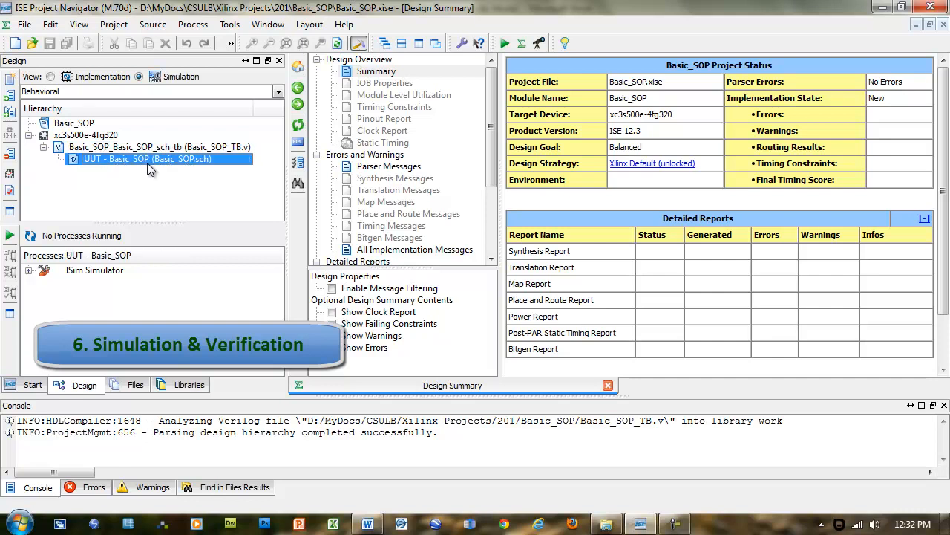
pyautogui.click(104, 147)
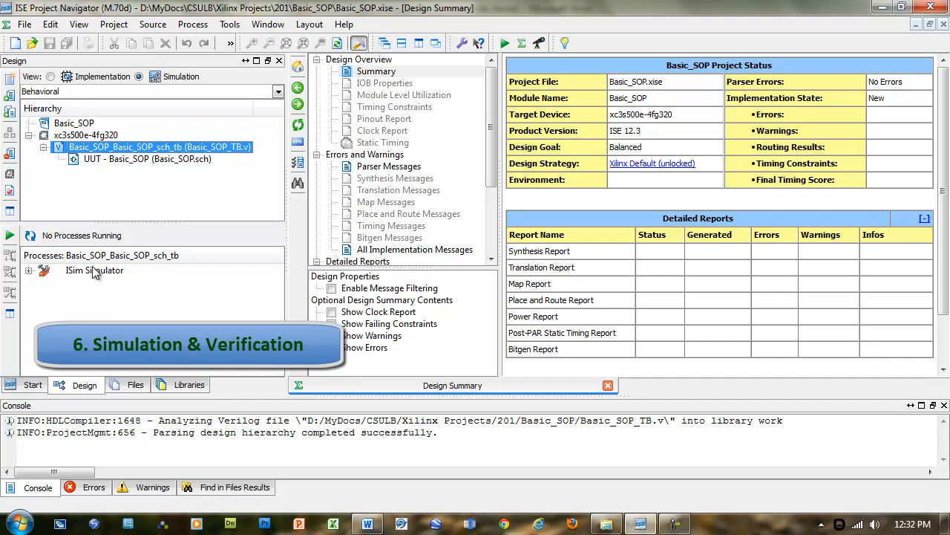
pyautogui.click(28, 271)
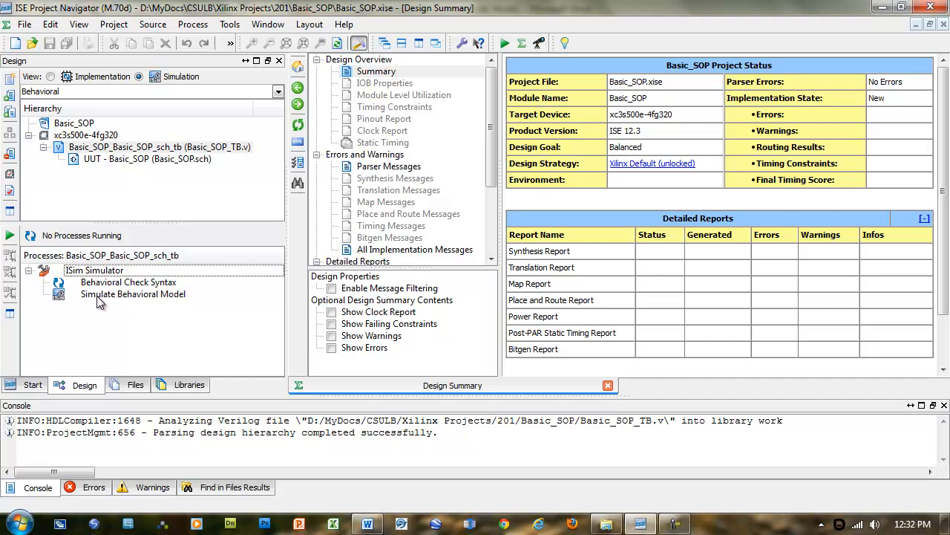
# Check the UUT's simulator processes, then run Simulate Behavioral Model on the Basic_SOP_Basic_SOP_sch_tb testbench
pyautogui.click(145, 159)
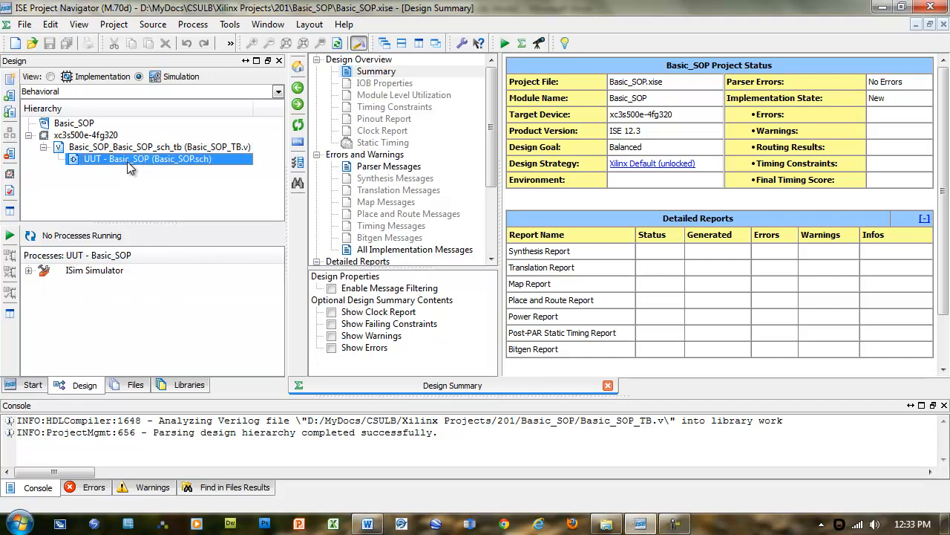
pyautogui.click(28, 271)
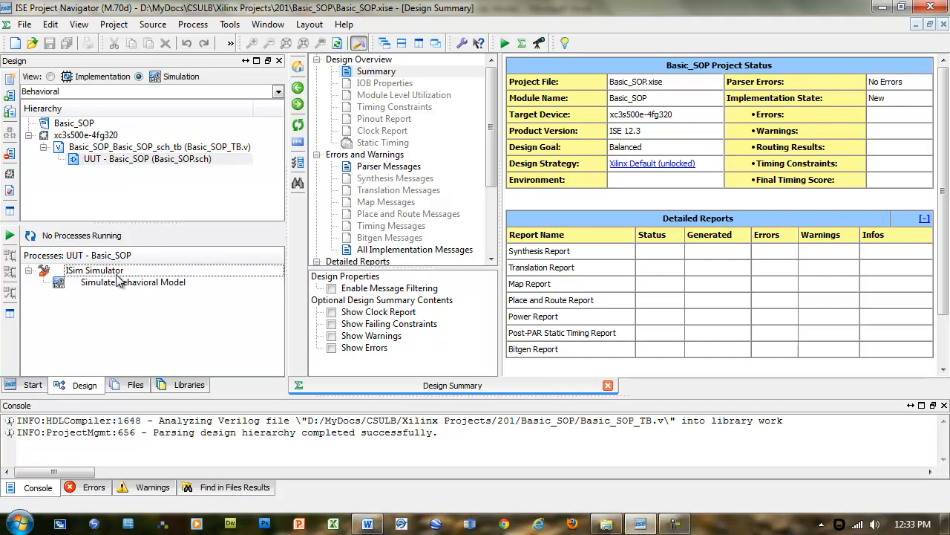
pyautogui.click(43, 147)
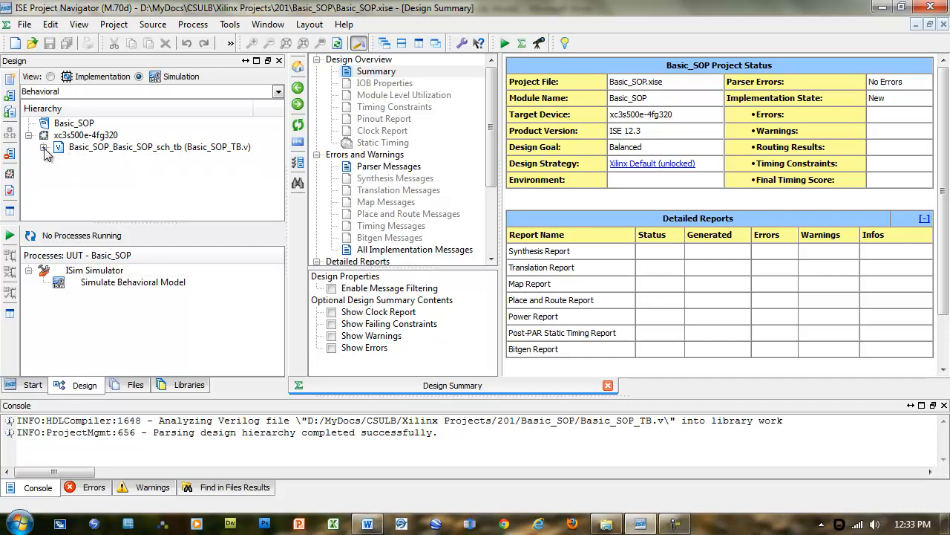
pyautogui.click(136, 147)
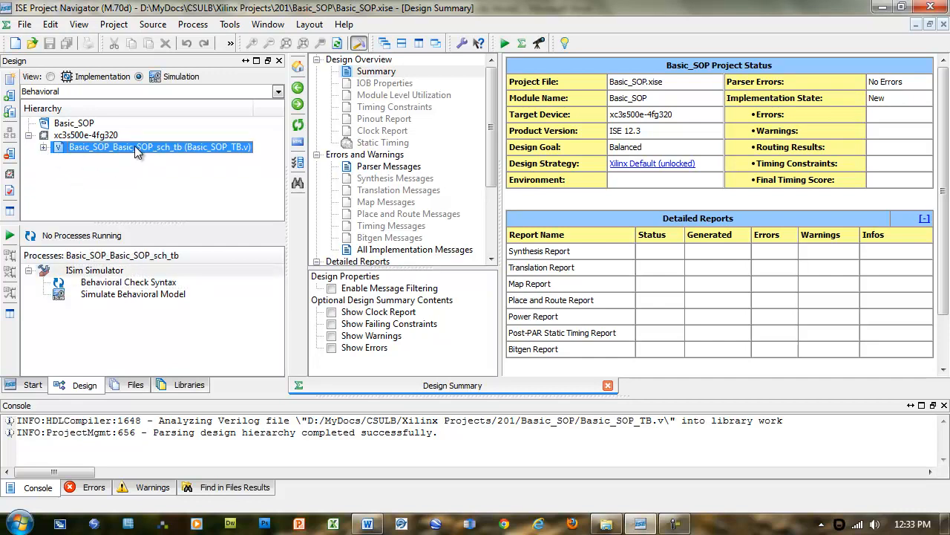
pyautogui.doubleClick(123, 296)
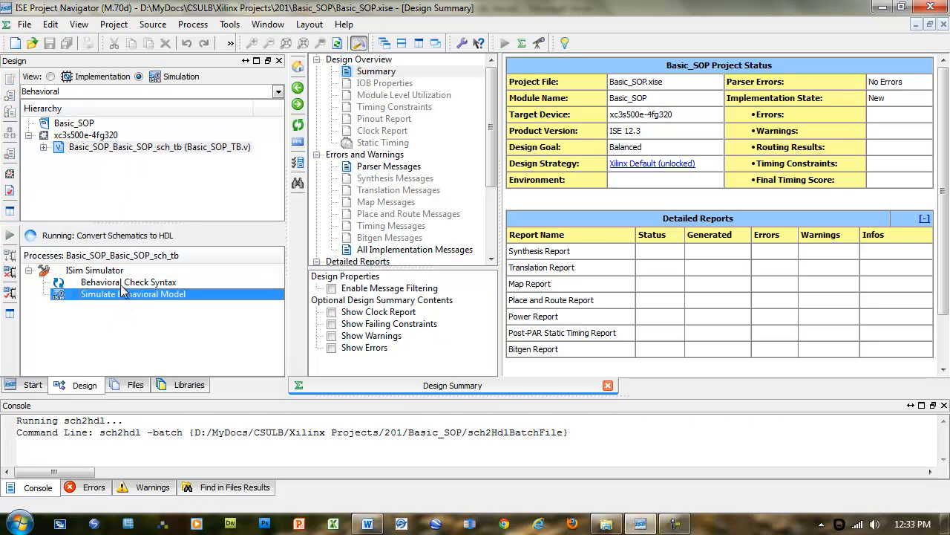
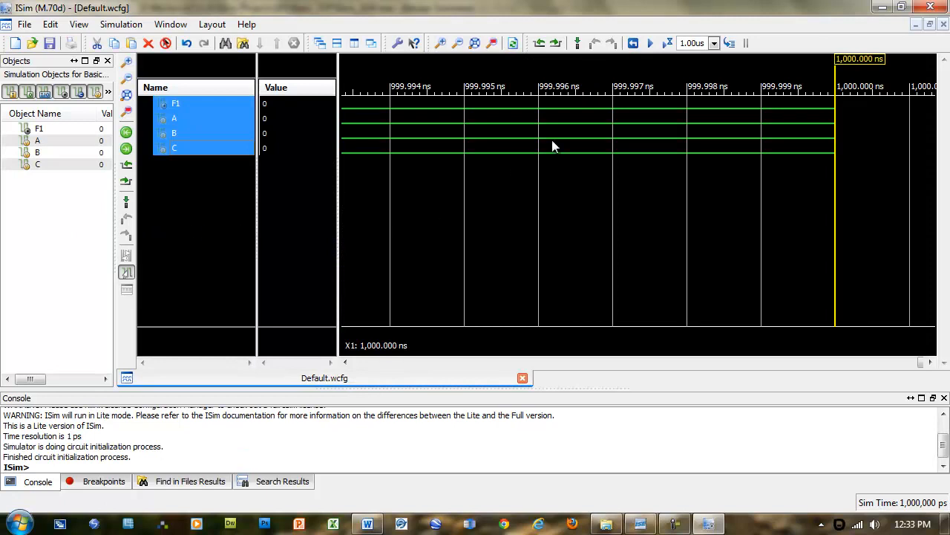
# Restart the simulation, run it for 900ns, and fit the whole waveform in view
pyautogui.moveTo(709, 43); pyautogui.dragTo(671, 43)
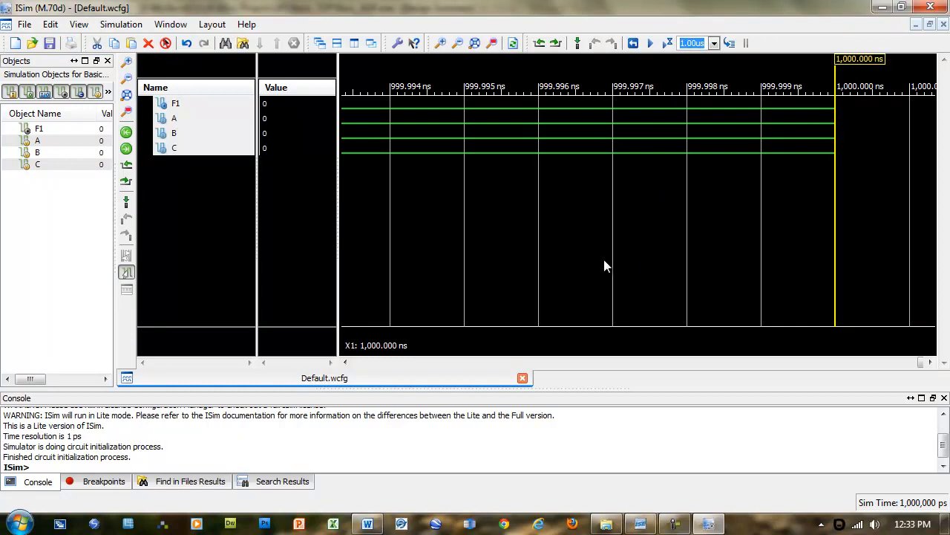
pyautogui.write('900n')
pyautogui.click(633, 45)
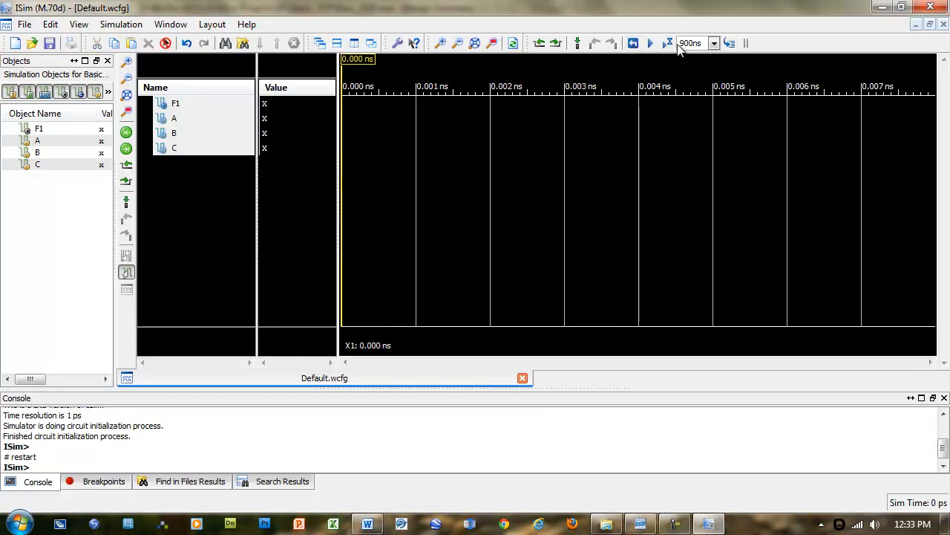
pyautogui.click(668, 44)
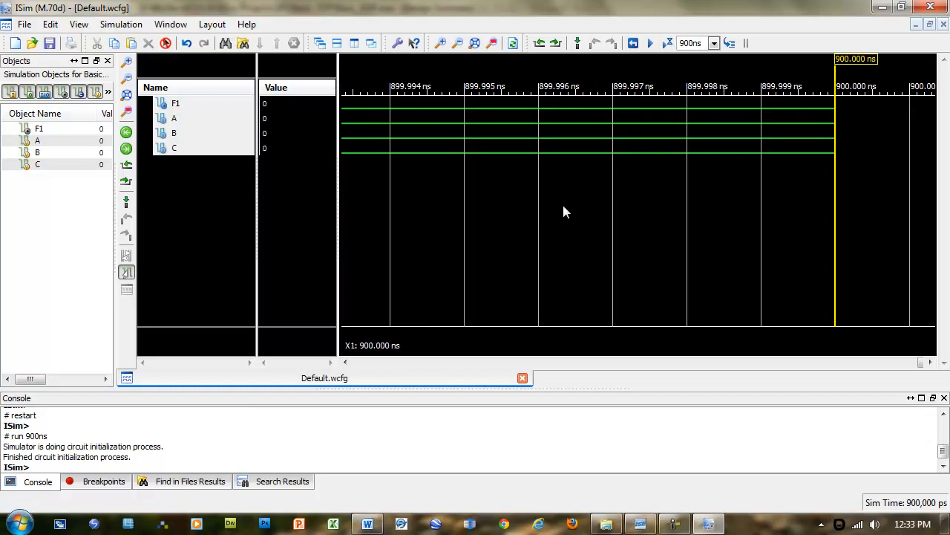
pyautogui.click(474, 44)
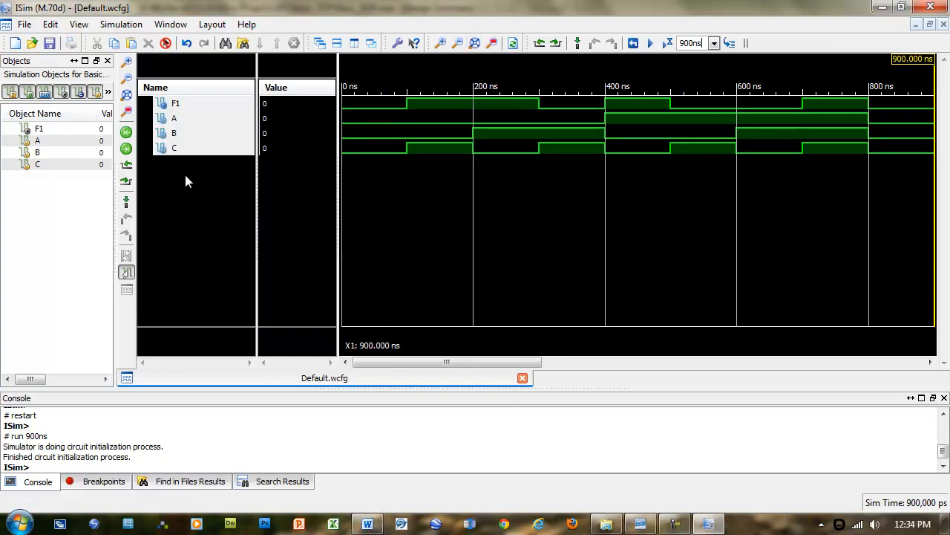
# Move signal F1 below C in the waveform's signal order and bring the start of the waveform back into view
pyautogui.click(183, 105)
pyautogui.moveTo(178, 124); pyautogui.dragTo(177, 150)
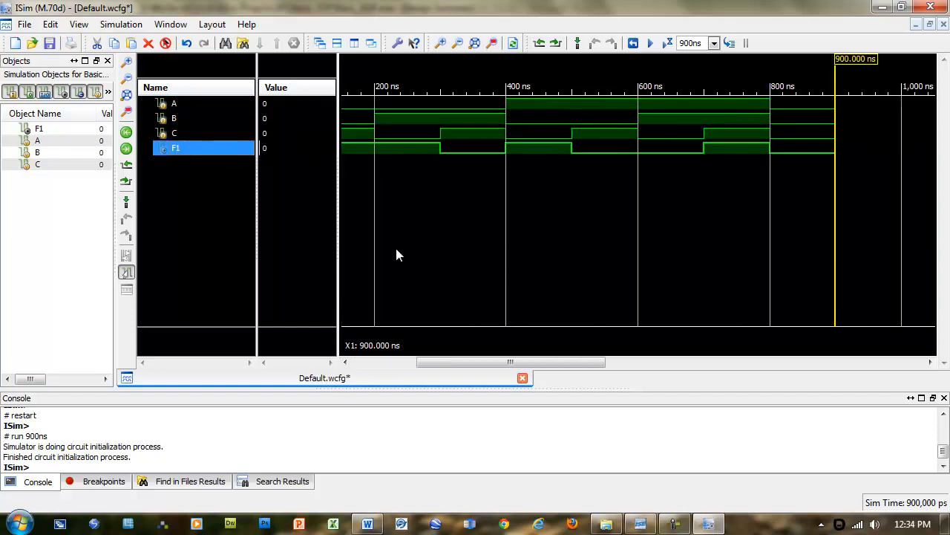
pyautogui.moveTo(483, 363); pyautogui.dragTo(375, 364)
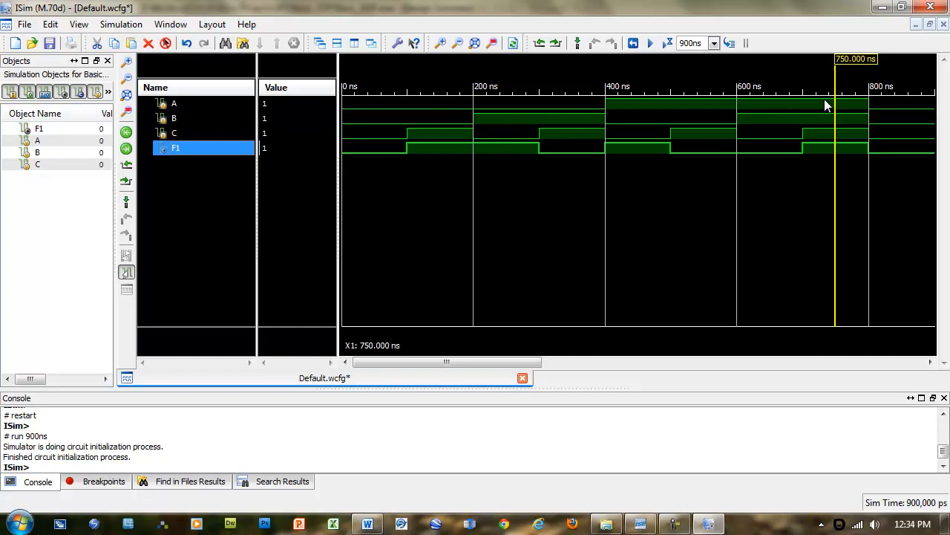
# Place the time cursor in each successive 100 ns interval of the waveform to preview the signal values from 0 to 900 ns
pyautogui.click(378, 191)
pyautogui.click(431, 196)
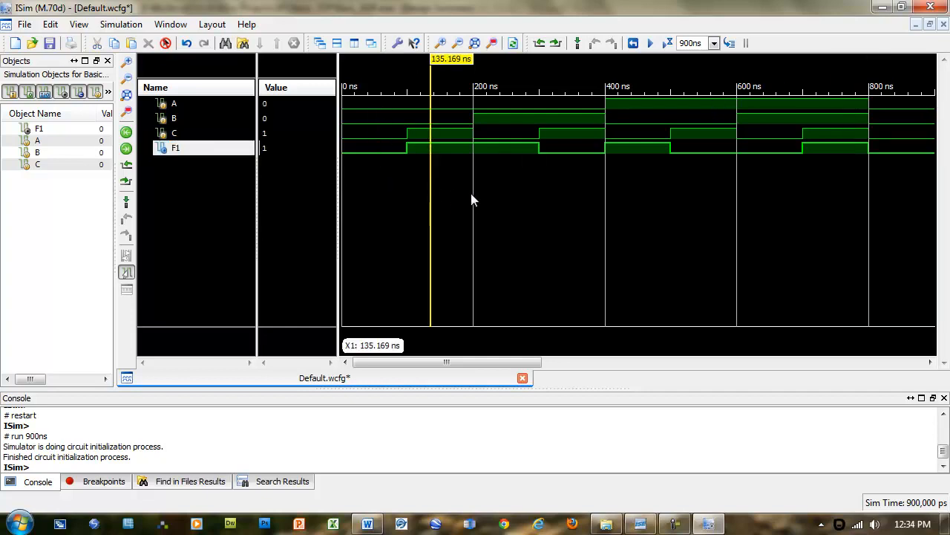
pyautogui.click(522, 199)
pyautogui.click(569, 199)
pyautogui.click(647, 195)
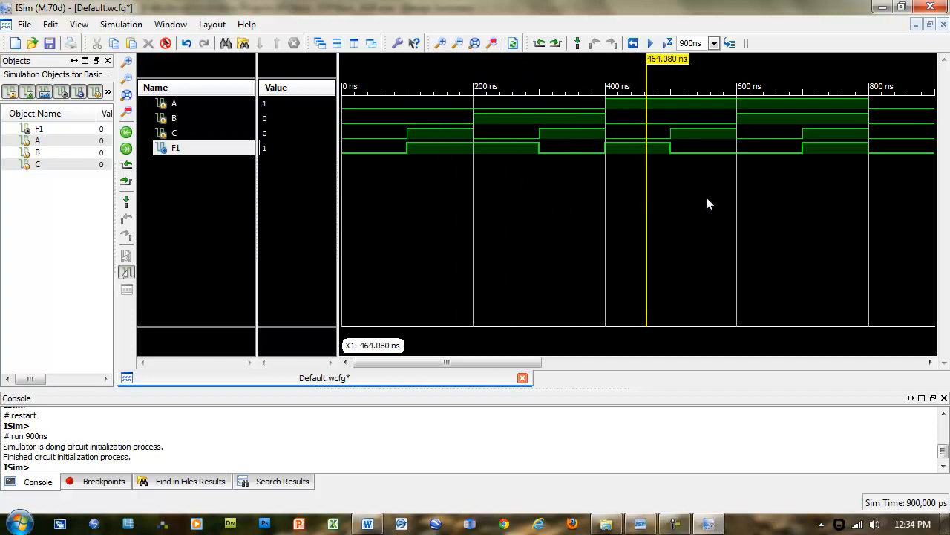
pyautogui.click(705, 195)
pyautogui.click(759, 194)
pyautogui.click(827, 205)
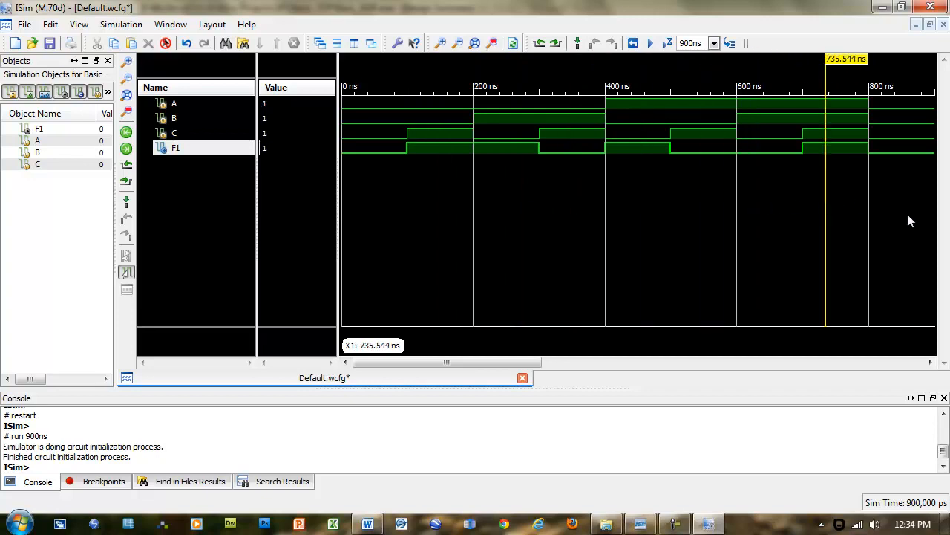
pyautogui.click(907, 213)
# Examine the values of A, B, C and F1 in each of the four 100 ns intervals between 0 and 400 ns
pyautogui.moveTo(461, 361); pyautogui.dragTo(331, 361)
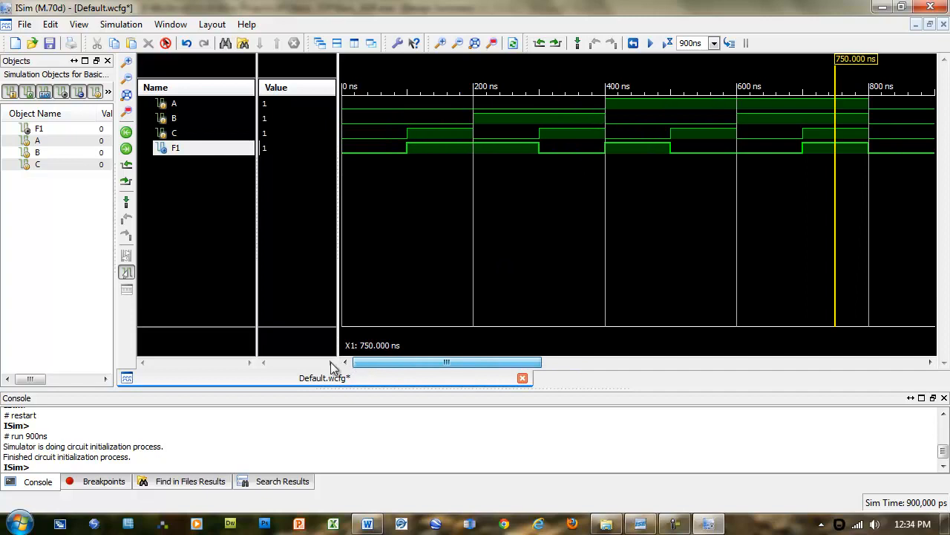
pyautogui.click(367, 201)
pyautogui.click(379, 203)
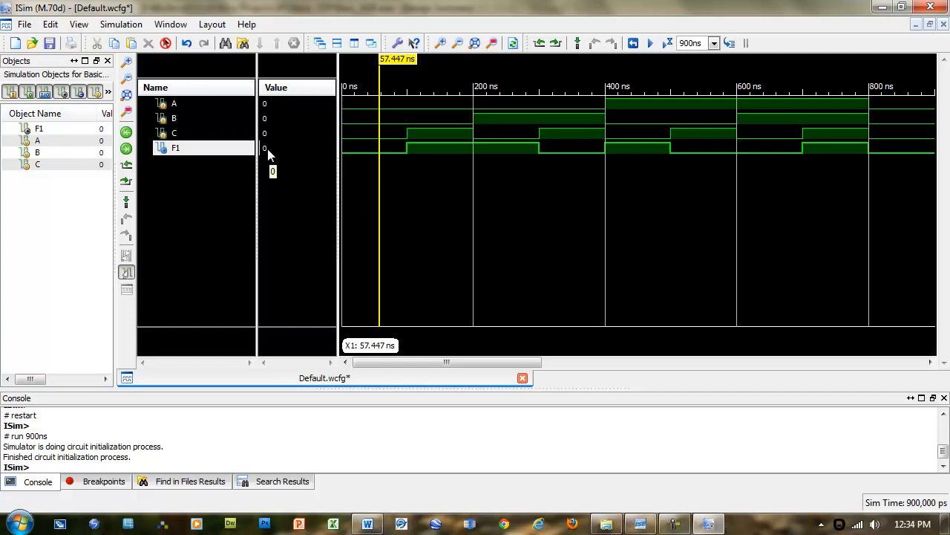
pyautogui.click(433, 179)
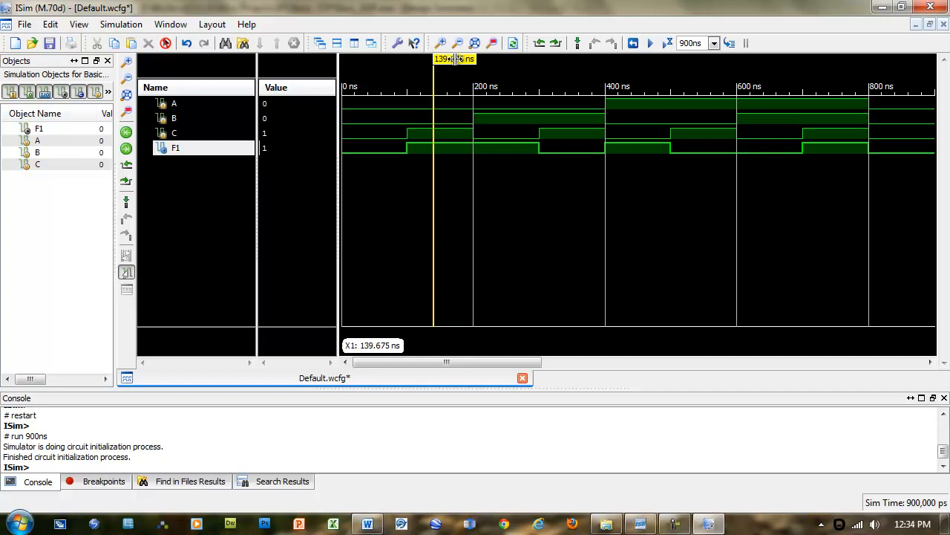
pyautogui.click(518, 181)
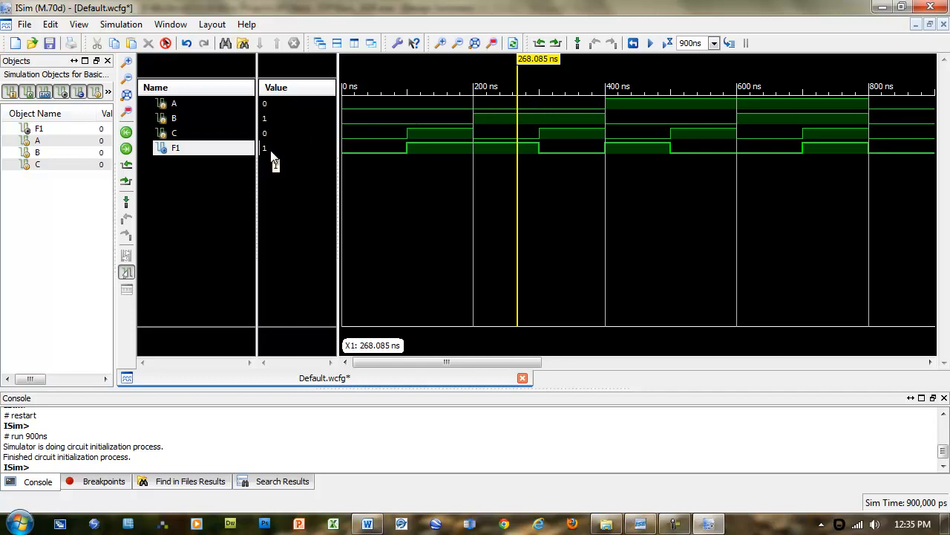
pyautogui.click(571, 187)
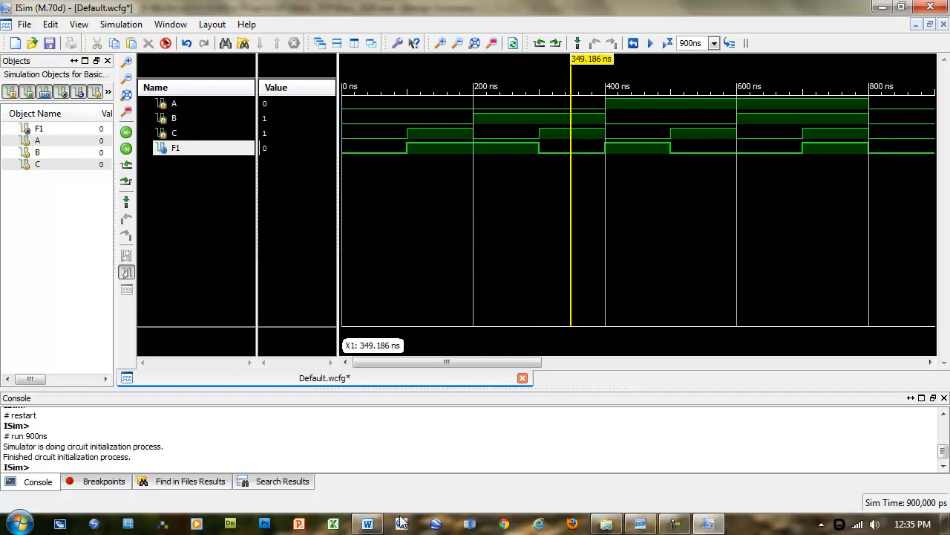
# Switch to Basic Example.doc in Word and review the truth table's F1 column and the A B C = 1 0 1 row
pyautogui.click(368, 525)
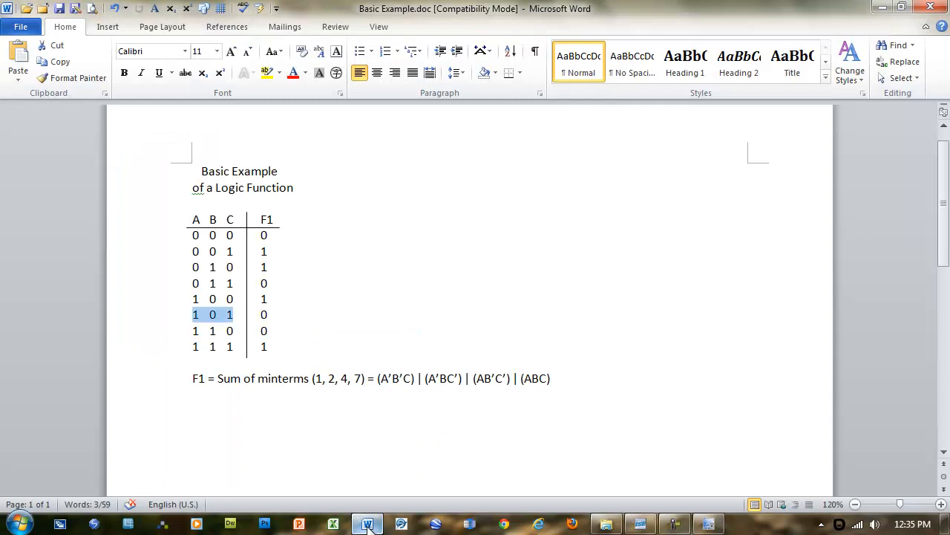
pyautogui.click(263, 235)
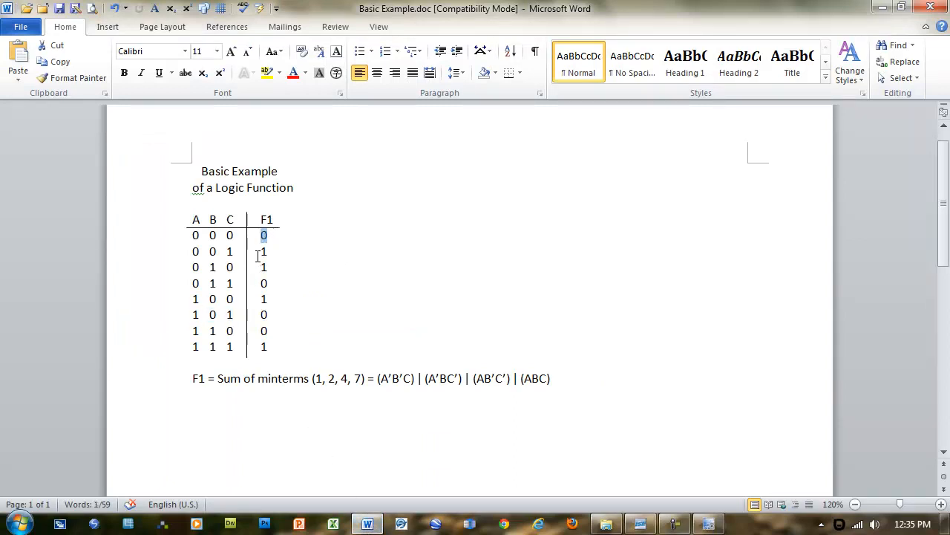
pyautogui.moveTo(259, 253); pyautogui.dragTo(269, 266)
pyautogui.click(288, 318)
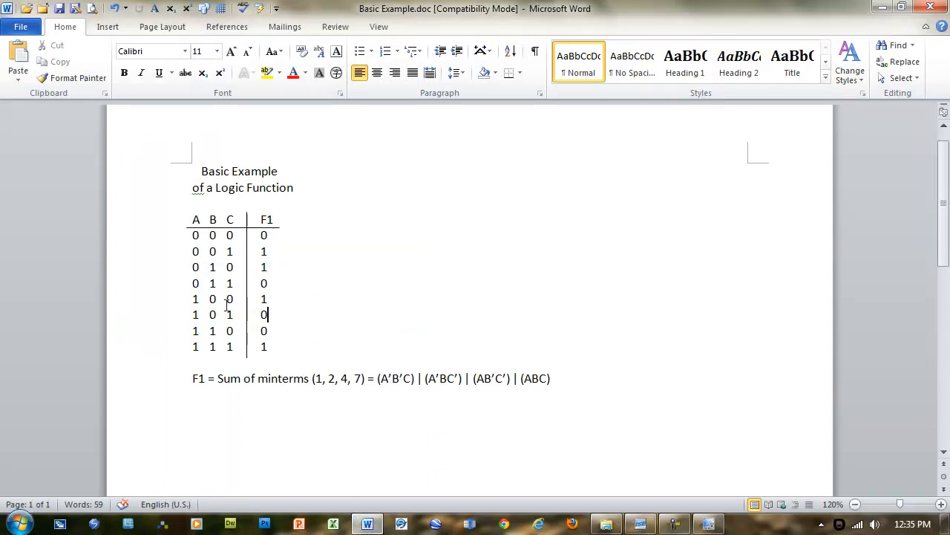
pyautogui.moveTo(193, 314); pyautogui.dragTo(274, 315)
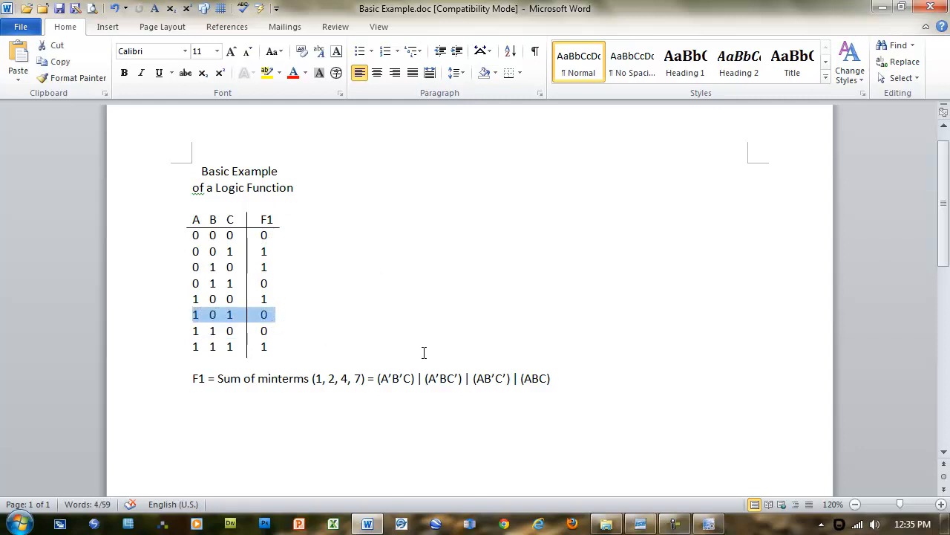
# Return to ISim and examine A, B, C and F1 in each of the four 100 ns intervals between 400 and 800 ns
pyautogui.click(709, 525)
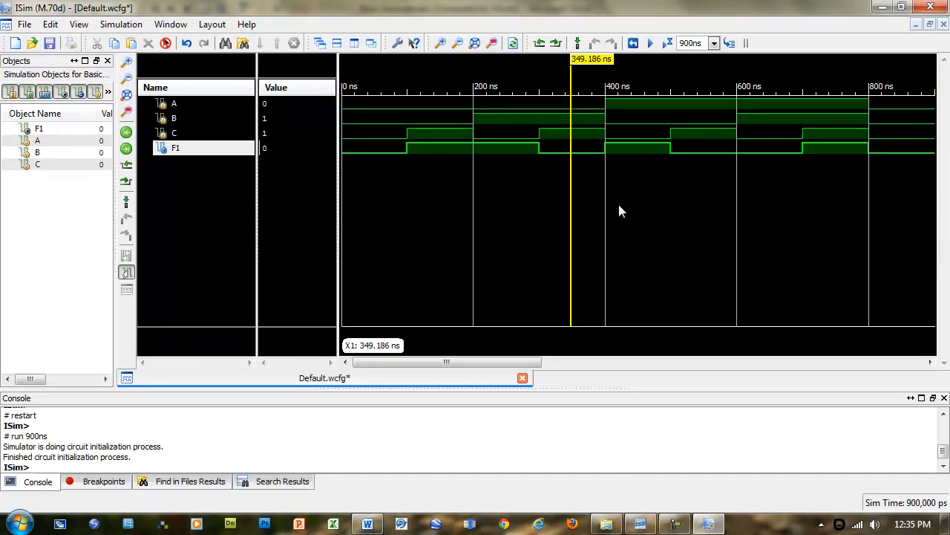
pyautogui.click(639, 221)
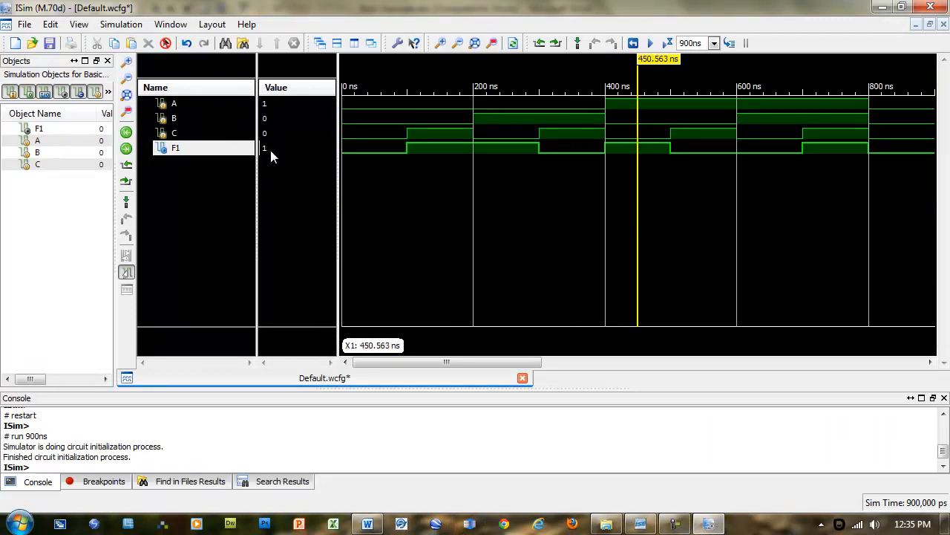
pyautogui.click(698, 197)
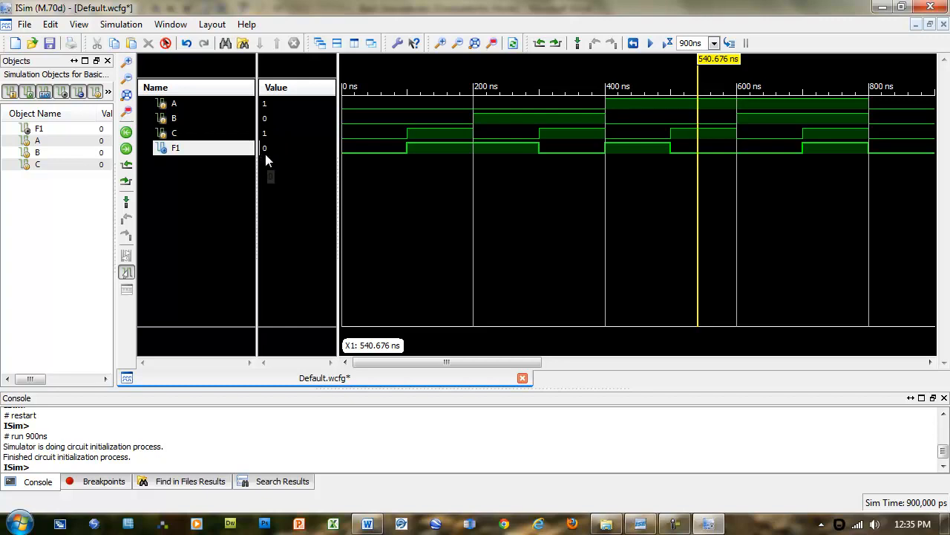
pyautogui.click(772, 221)
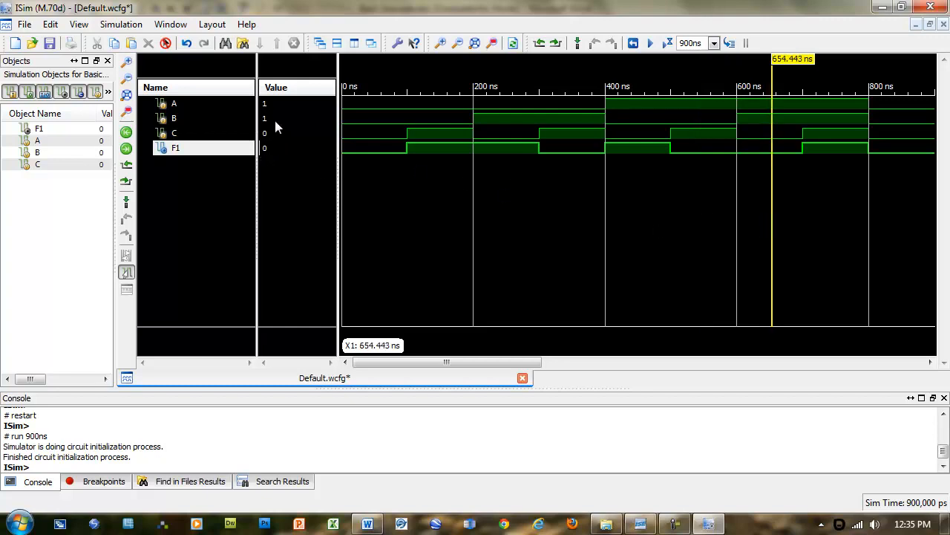
pyautogui.click(826, 239)
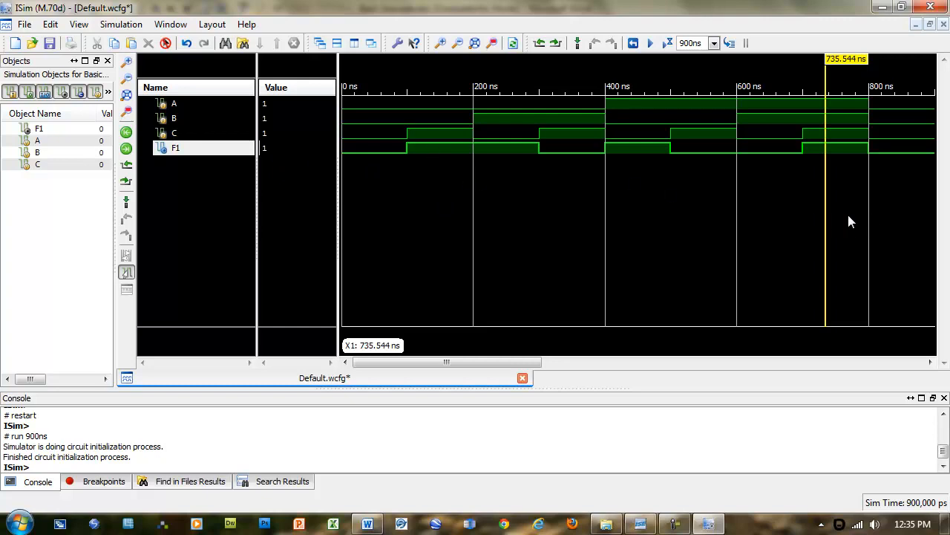
# Check the signal values just after 800 ns, and save the wave configuration as Basic_SOP in the Basic_SOP project folder
pyautogui.click(898, 221)
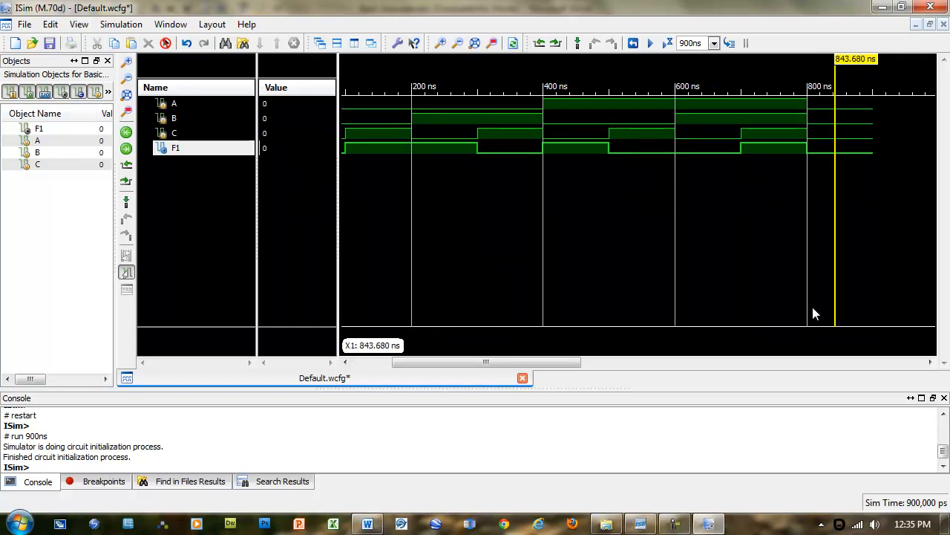
pyautogui.click(363, 360)
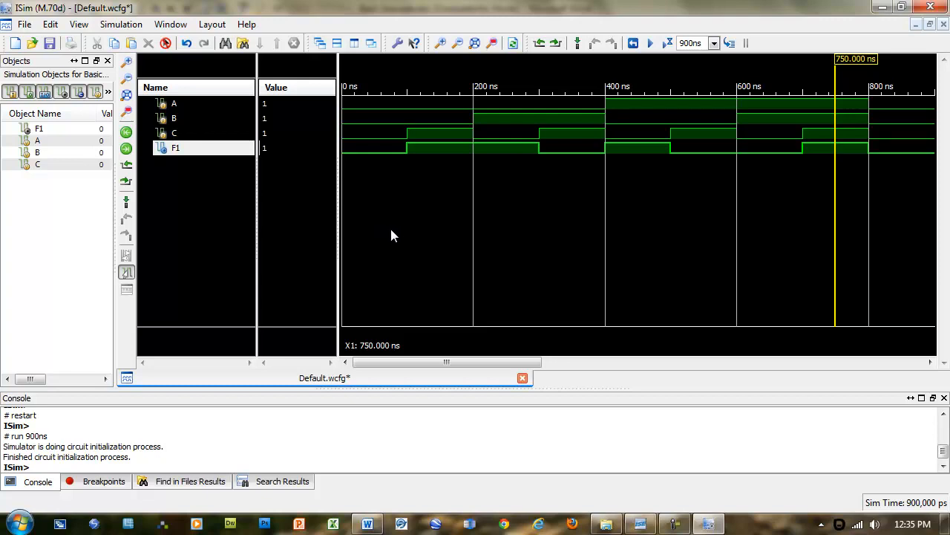
pyautogui.click(49, 45)
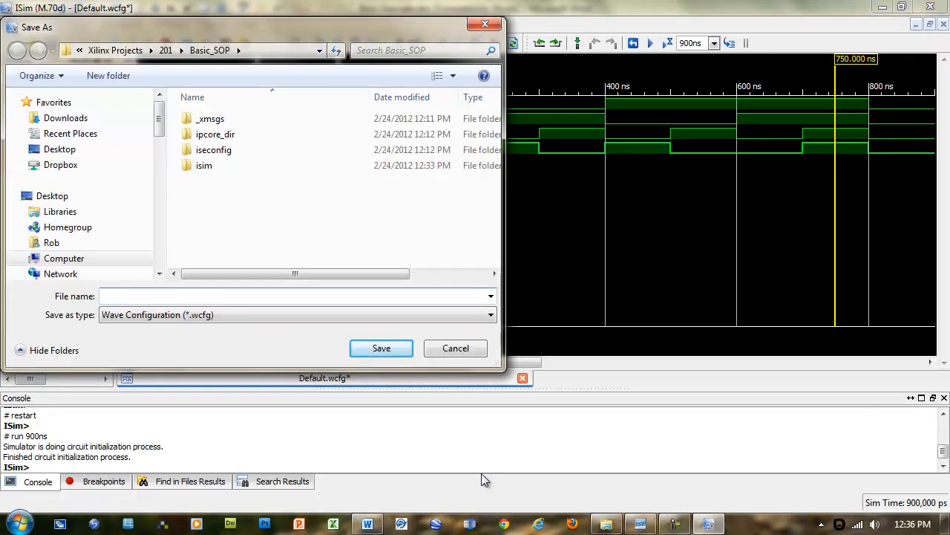
pyautogui.write('Basic')
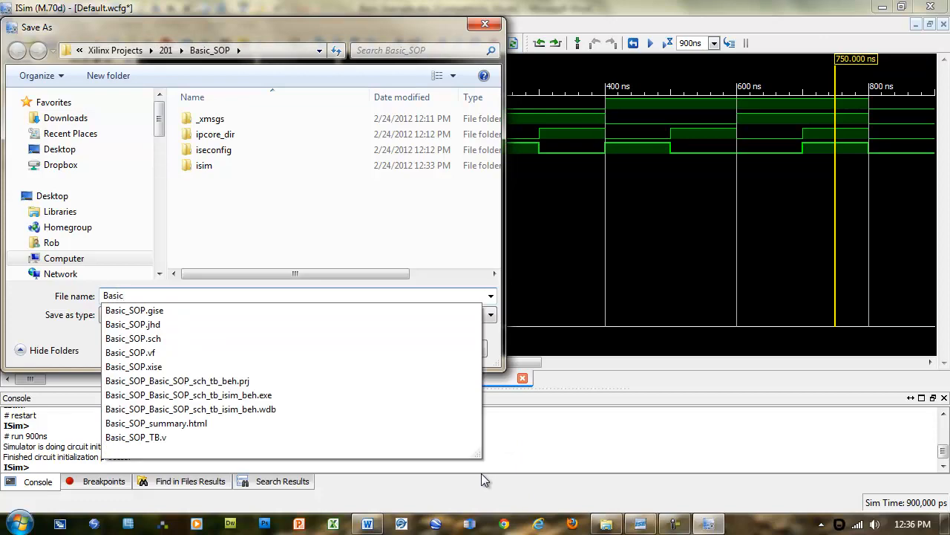
pyautogui.write('_SOP')
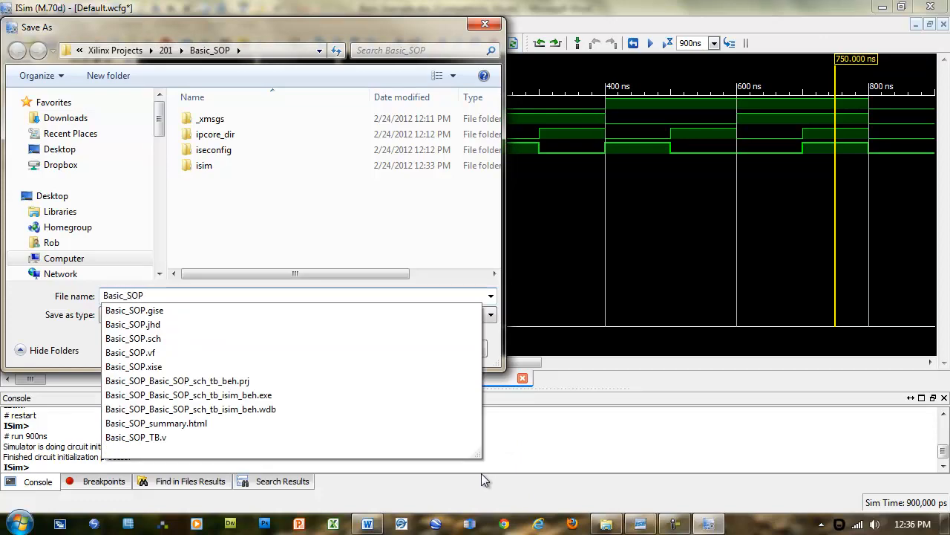
pyautogui.press('Return')
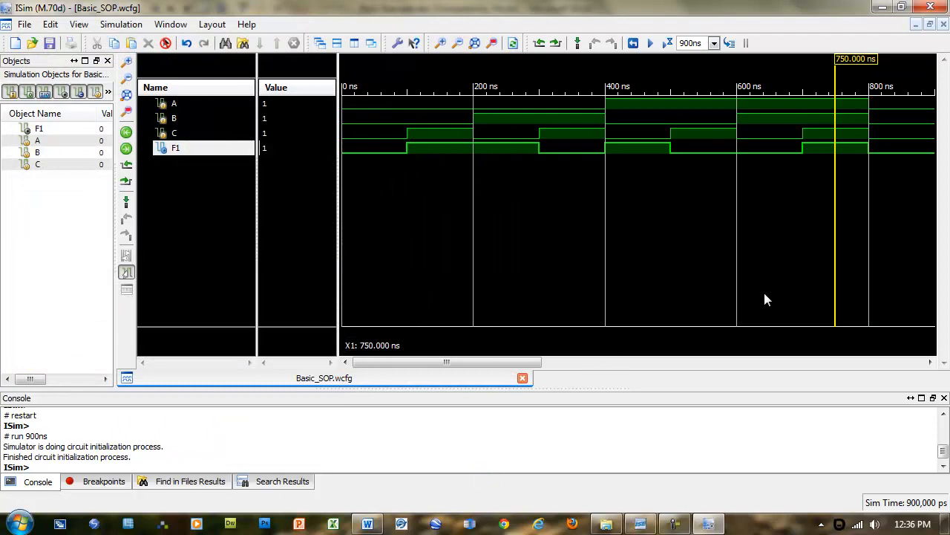
# Close ISim, return to ISE Project Navigator and switch the design view to Implementation
pyautogui.click(930, 6)
pyautogui.click(442, 280)
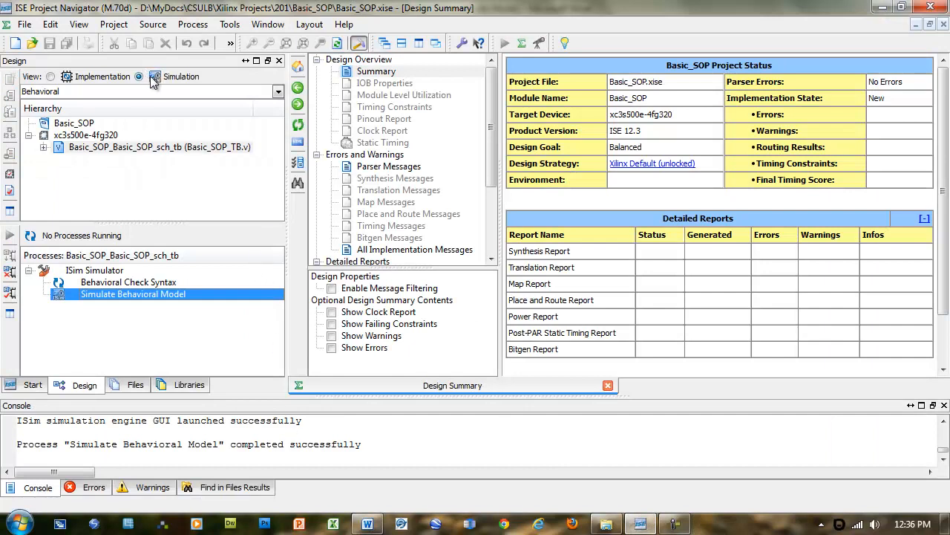
pyautogui.click(50, 76)
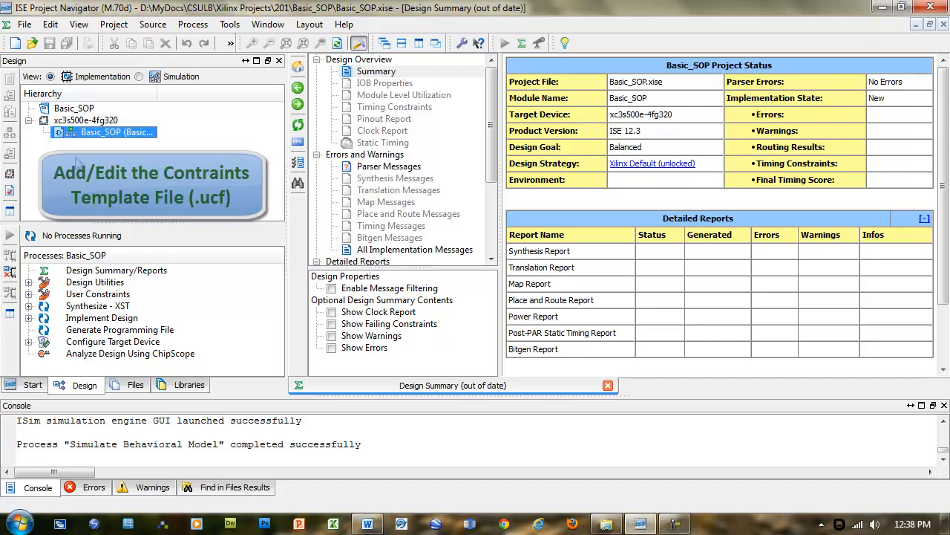
# In Windows Explorer, copy Nexys2_500E_Template.ucf from the Xilinx Projects folder into the 201\Basic_SOP project folder
pyautogui.click(608, 524)
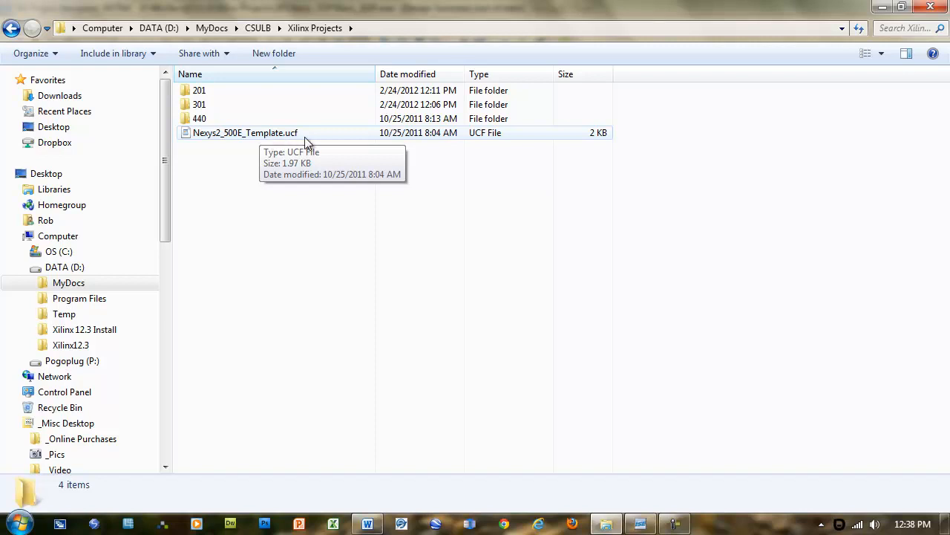
pyautogui.rightClick(255, 140)
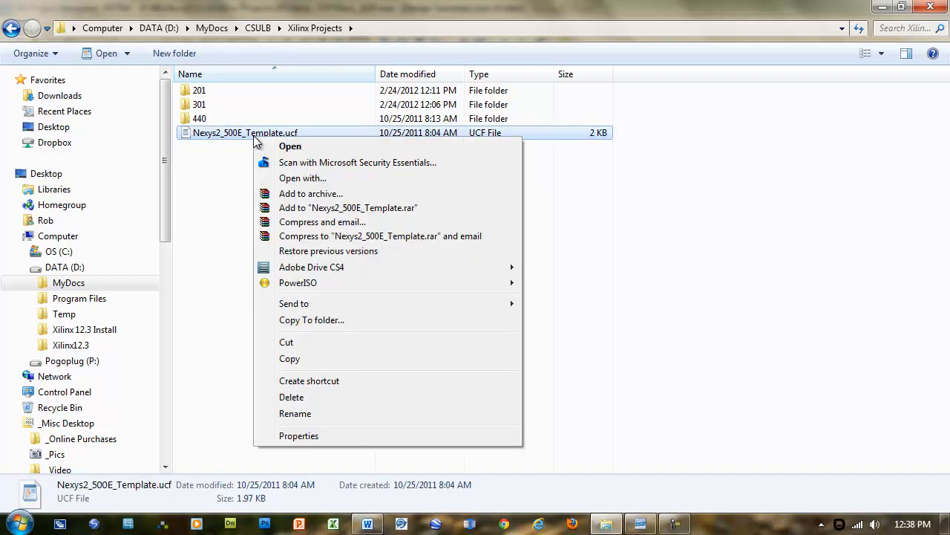
pyautogui.click(291, 358)
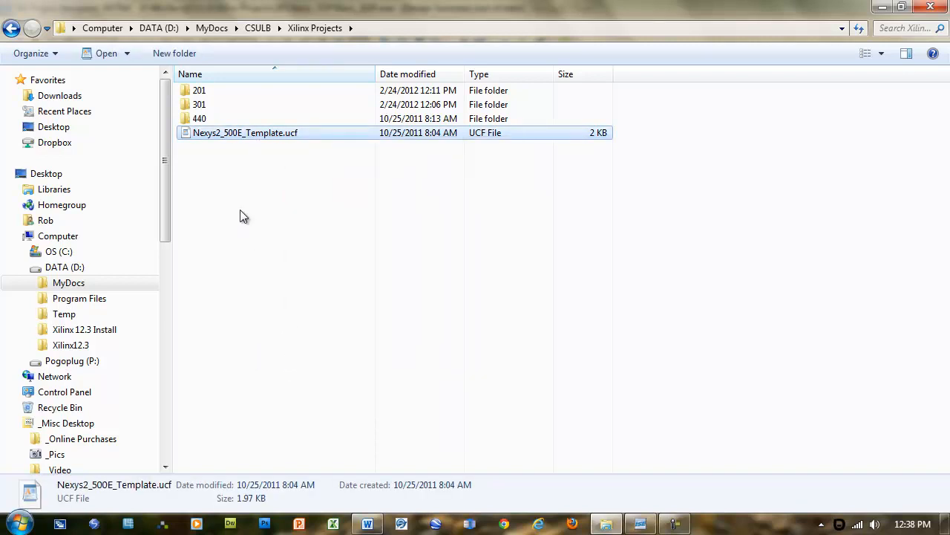
pyautogui.doubleClick(211, 91)
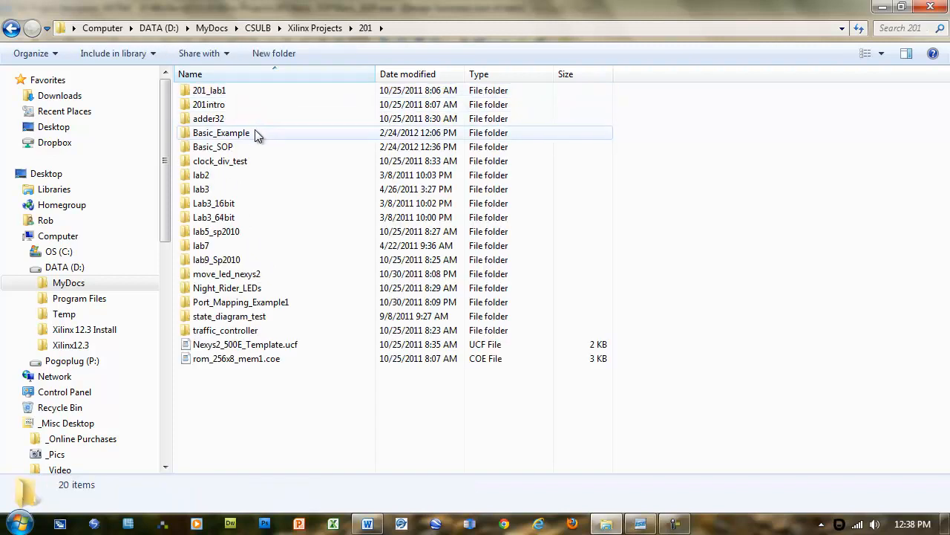
pyautogui.doubleClick(231, 148)
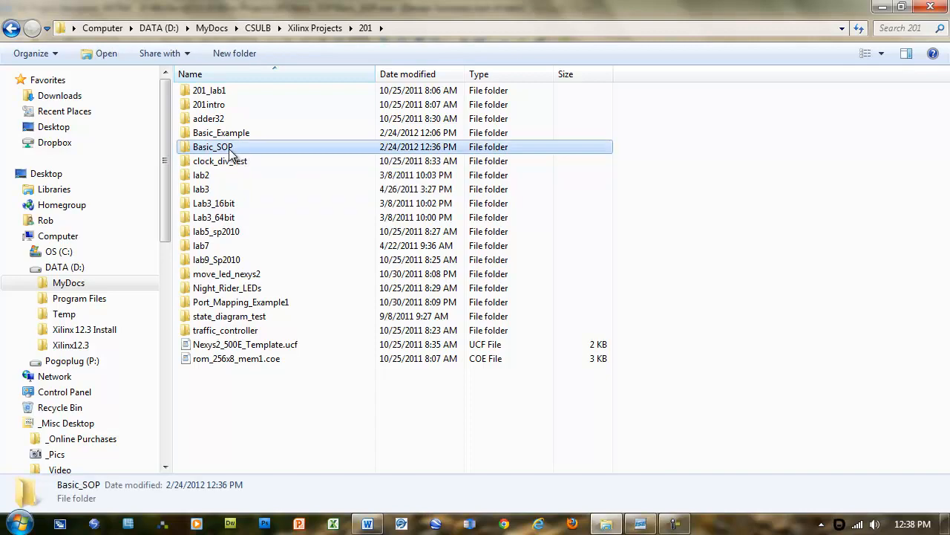
pyautogui.rightClick(233, 426)
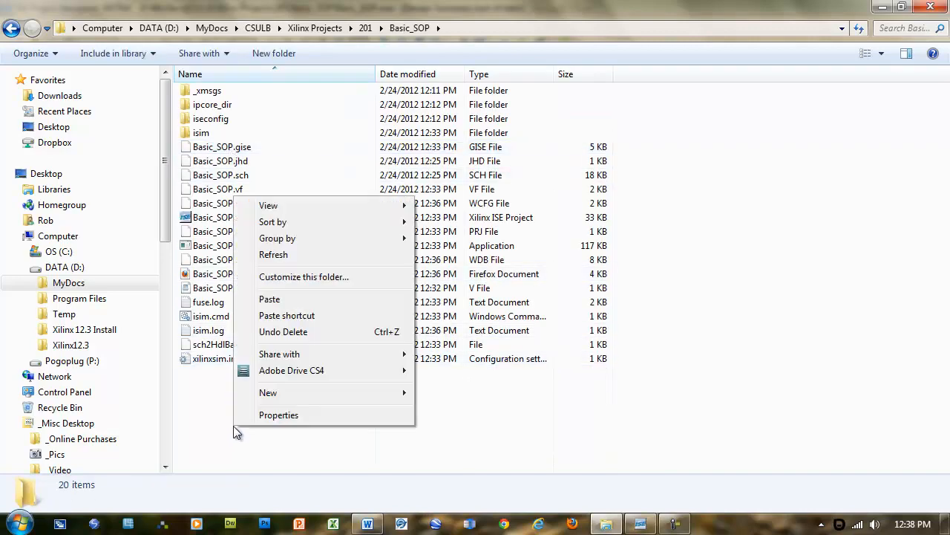
pyautogui.click(268, 299)
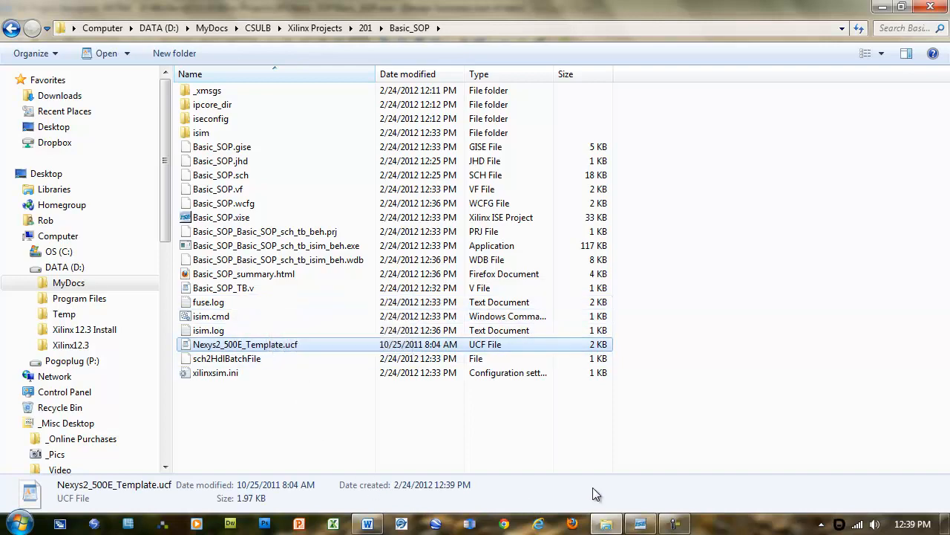
# Return to ISE Project Navigator and add Nexys2_500E_Template.ucf as an existing source to the Basic_SOP design
pyautogui.click(640, 523)
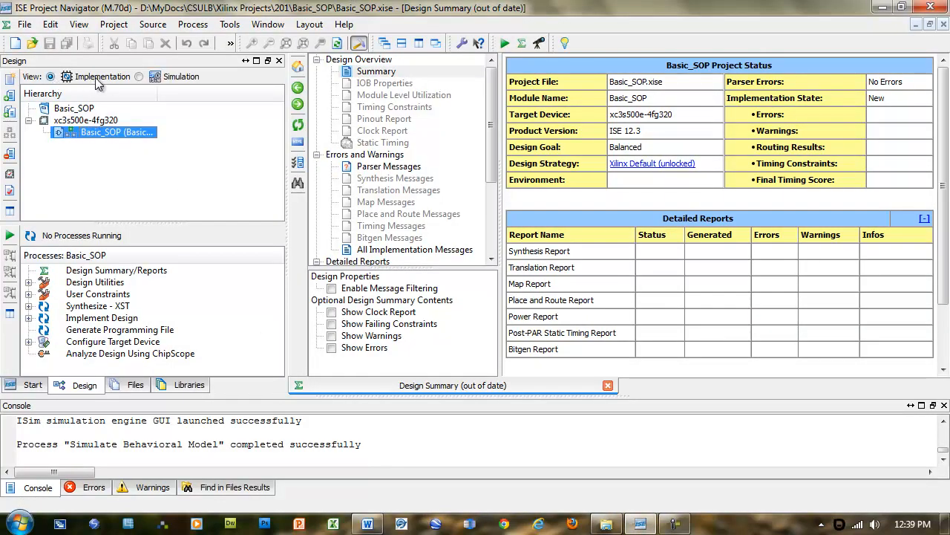
pyautogui.rightClick(89, 134)
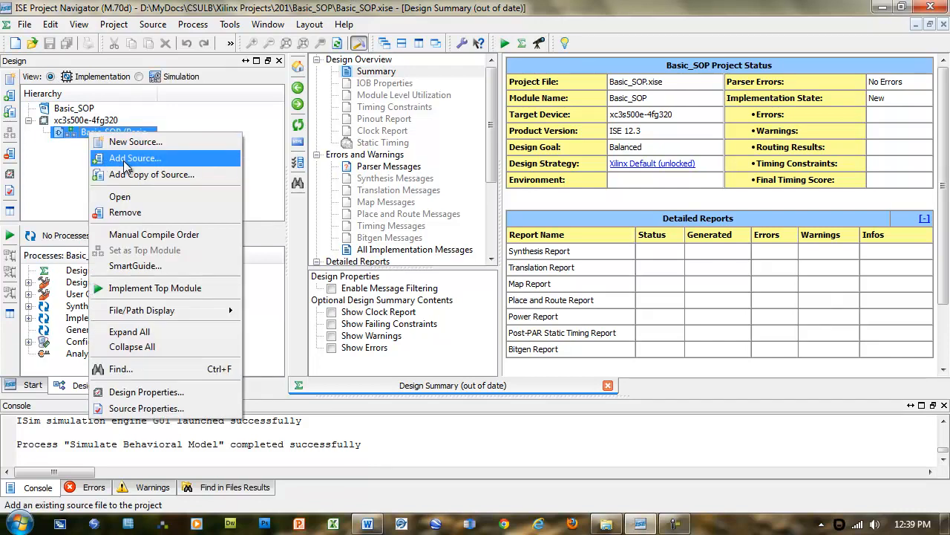
pyautogui.click(127, 160)
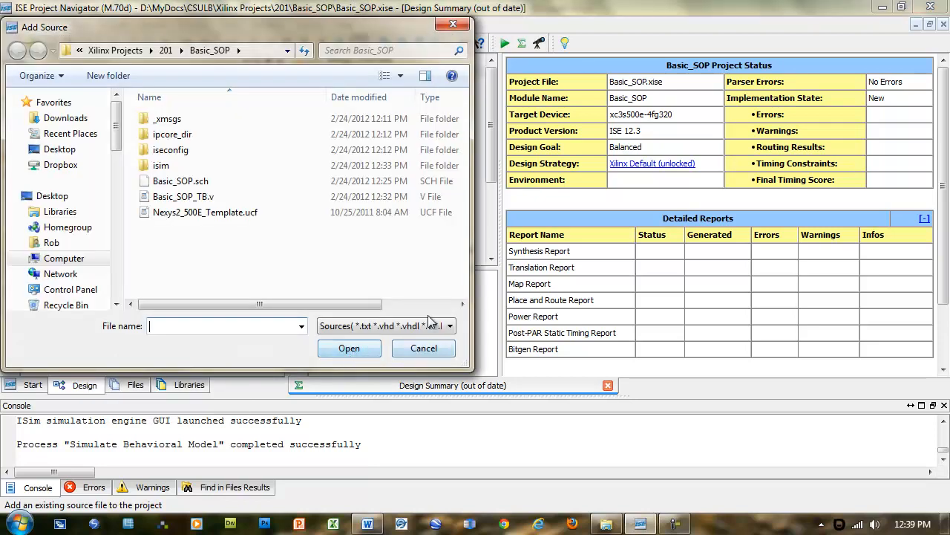
pyautogui.doubleClick(227, 214)
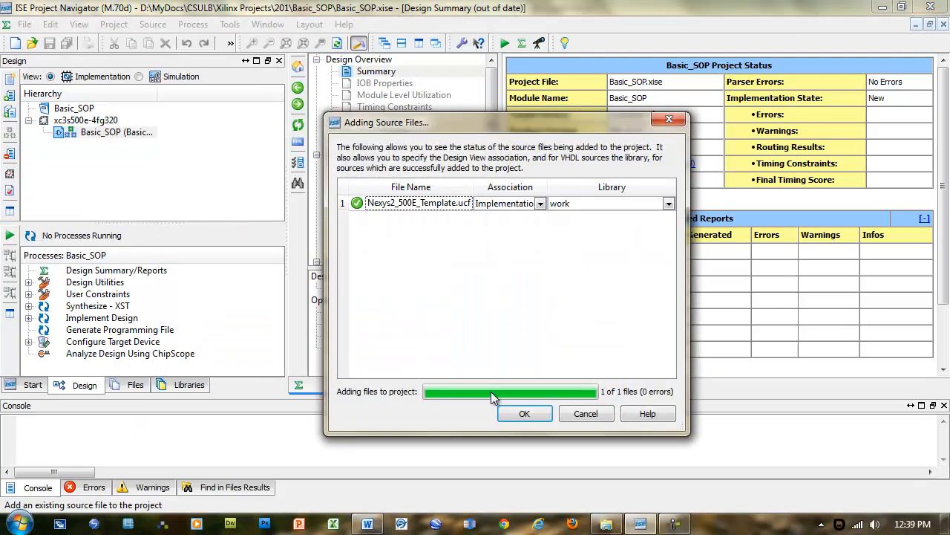
pyautogui.click(533, 415)
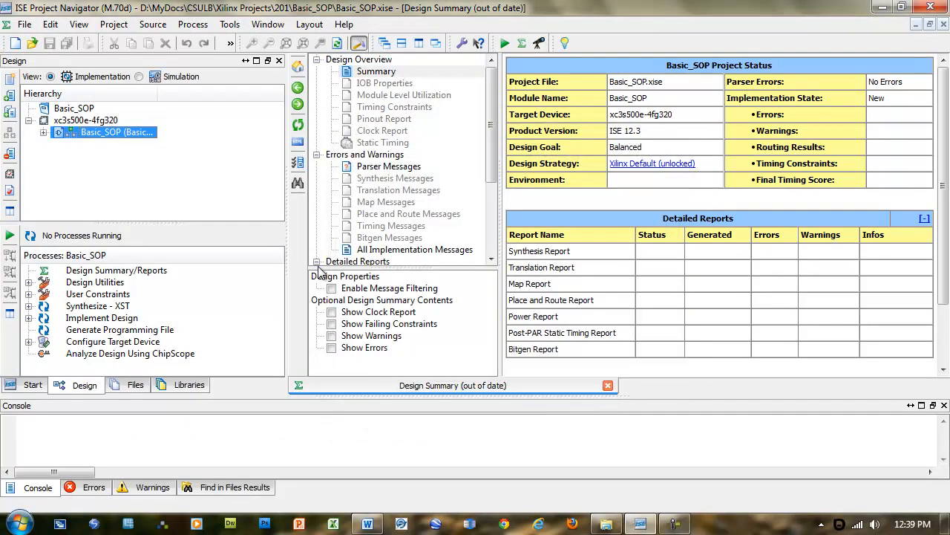
# Open Nexys2_500E_Template.ucf for text editing and review its switch, push button, LED, 7-segment and RS-232 pin assignments
pyautogui.click(43, 132)
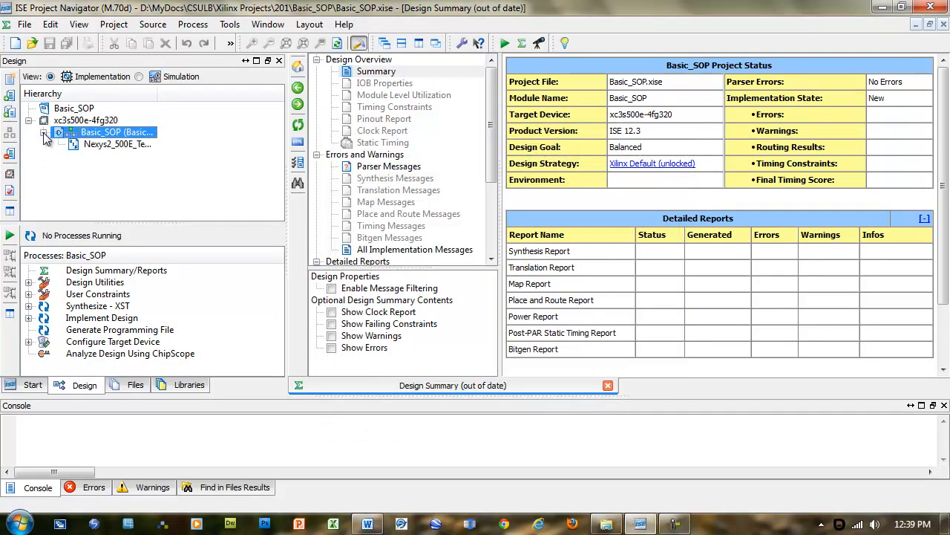
pyautogui.click(119, 145)
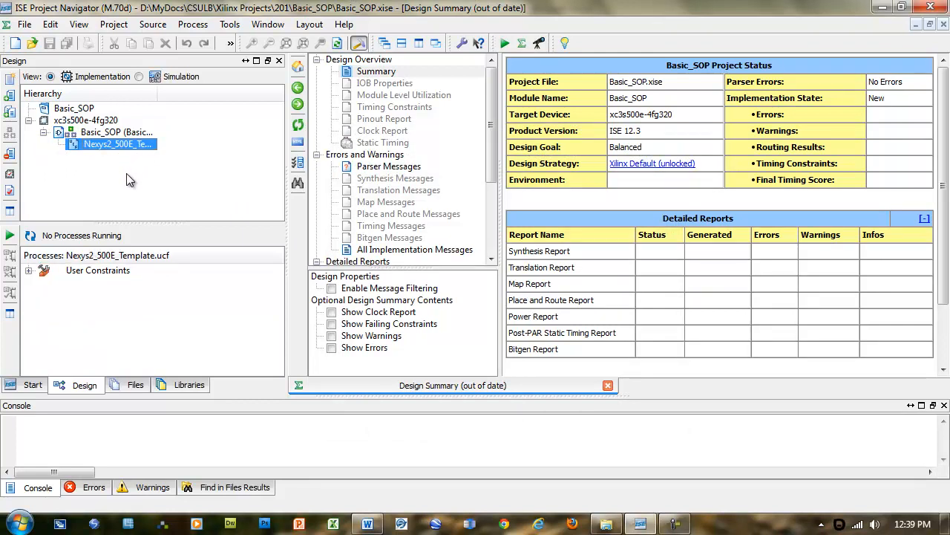
pyautogui.click(29, 271)
pyautogui.doubleClick(118, 282)
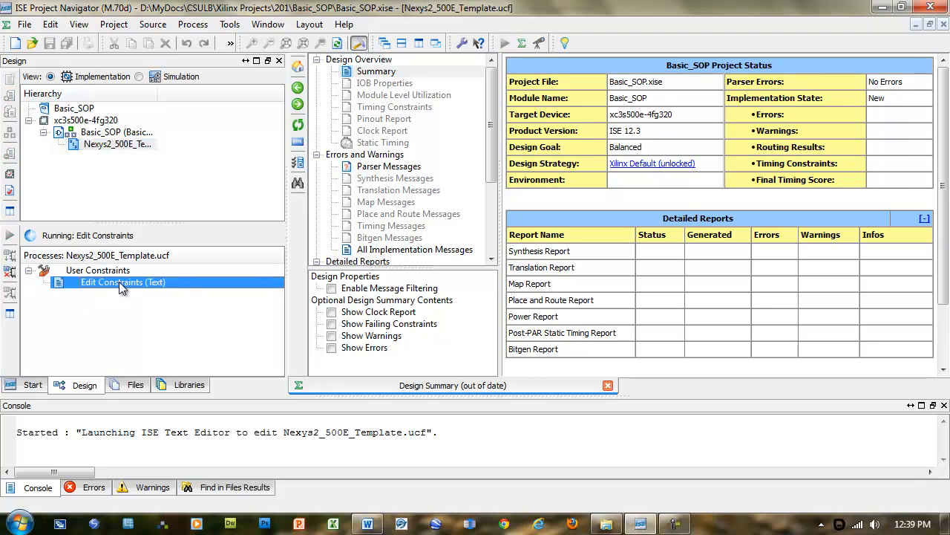
pyautogui.scroll(-5, 427, 289)
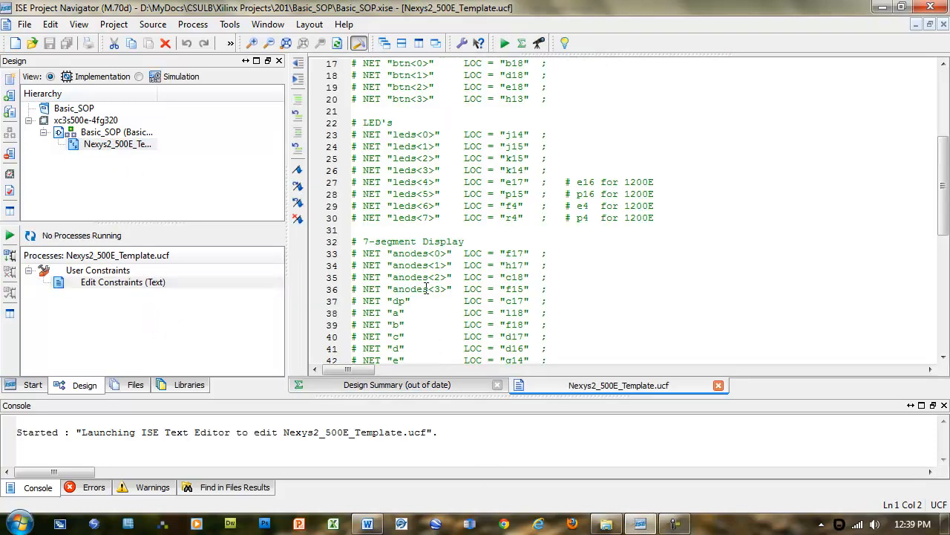
pyautogui.scroll(5, 427, 288)
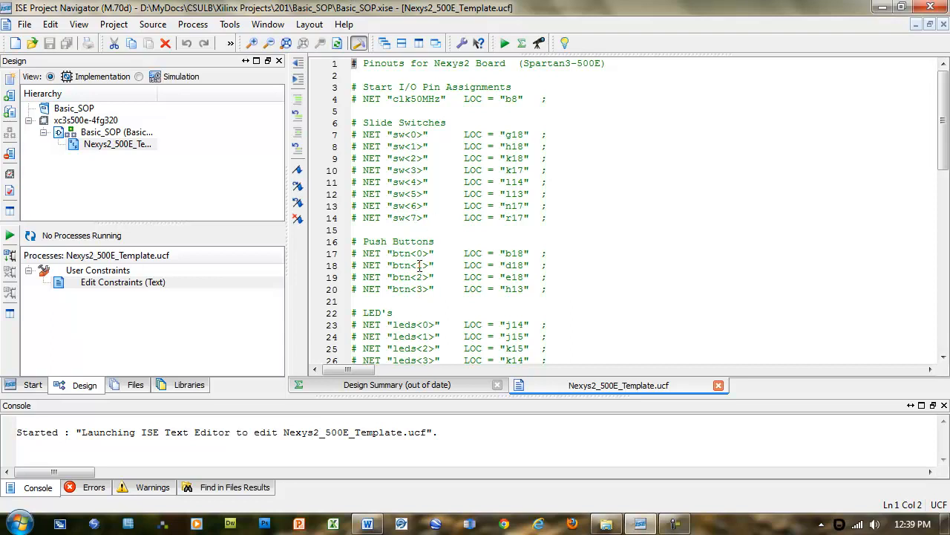
pyautogui.scroll(-3, 416, 253)
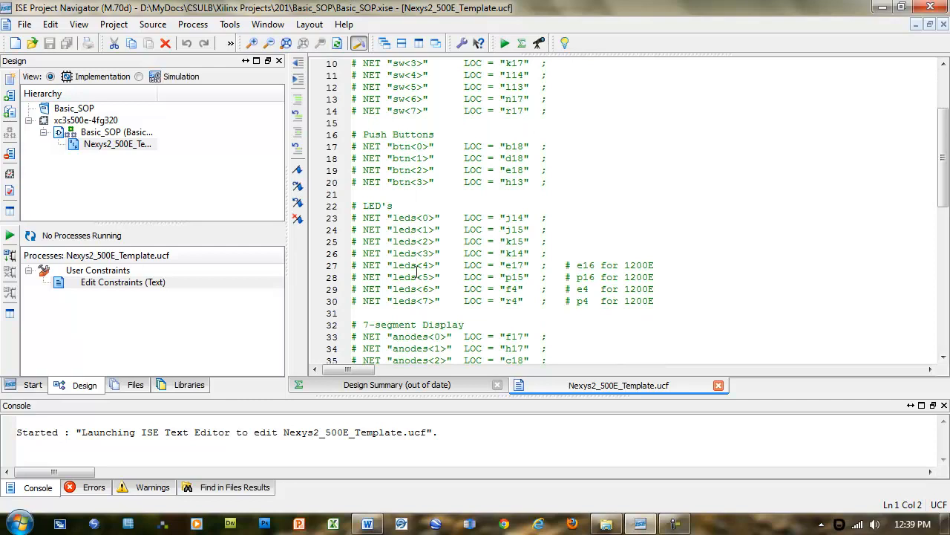
pyautogui.scroll(-5, 417, 271)
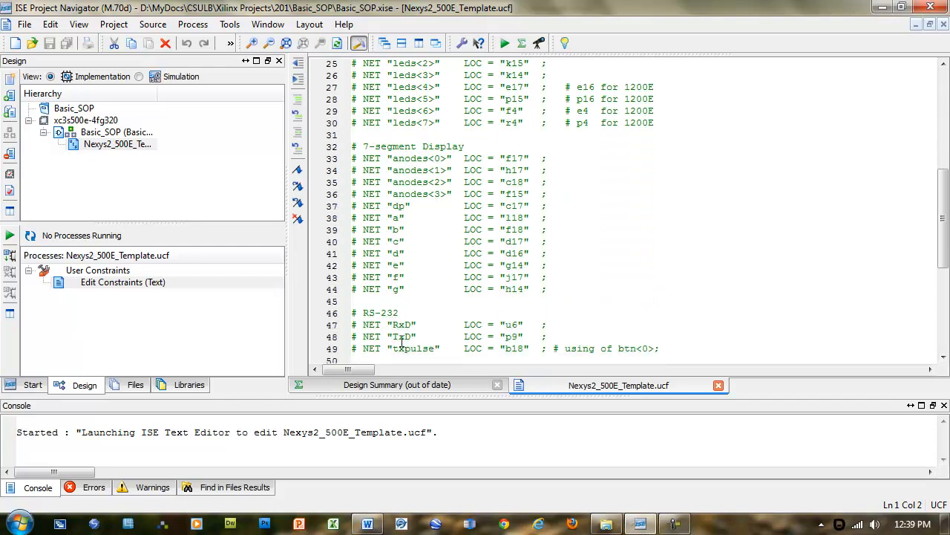
pyautogui.scroll(1, 428, 224)
pyautogui.scroll(8, 427, 224)
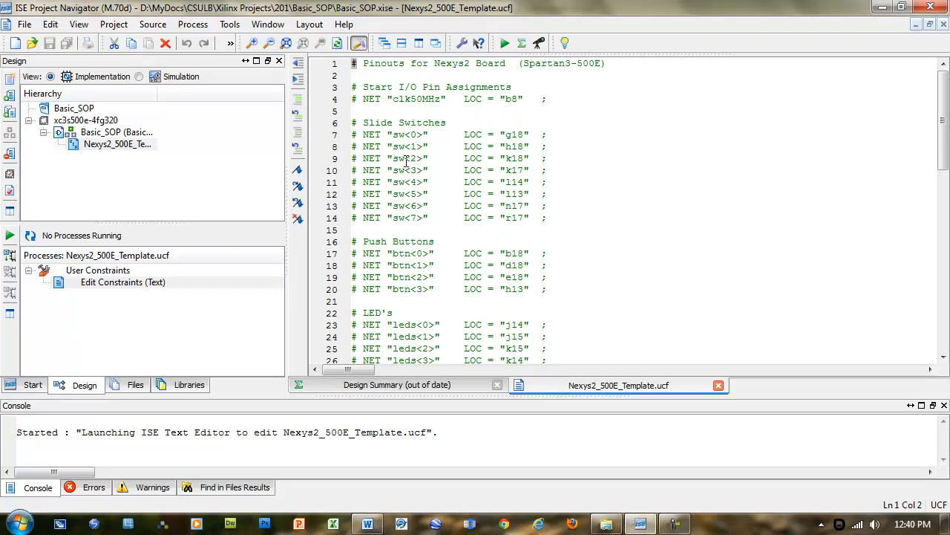
# Rename the slide switch nets sw<2>, sw<1> and sw<0> to A, B and C respectively
pyautogui.moveTo(395, 158); pyautogui.dragTo(423, 164)
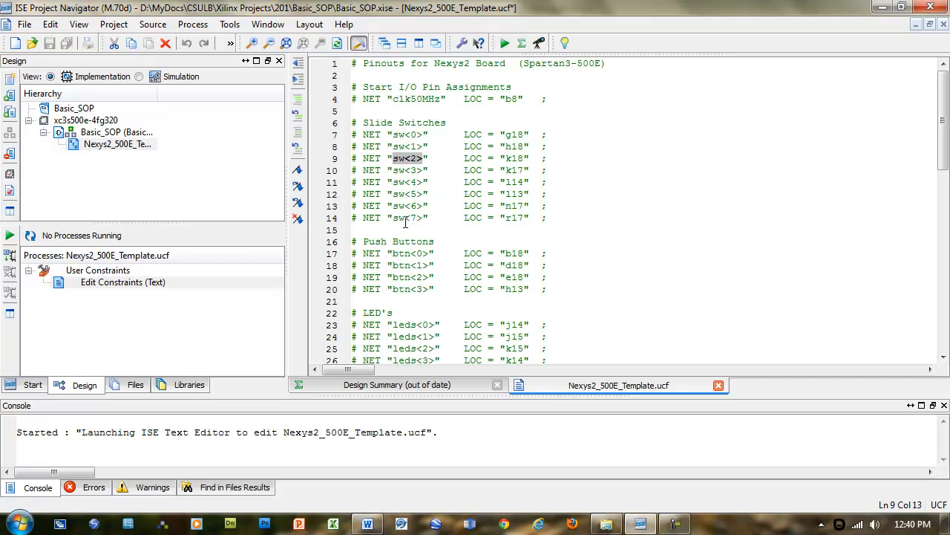
pyautogui.write('A')
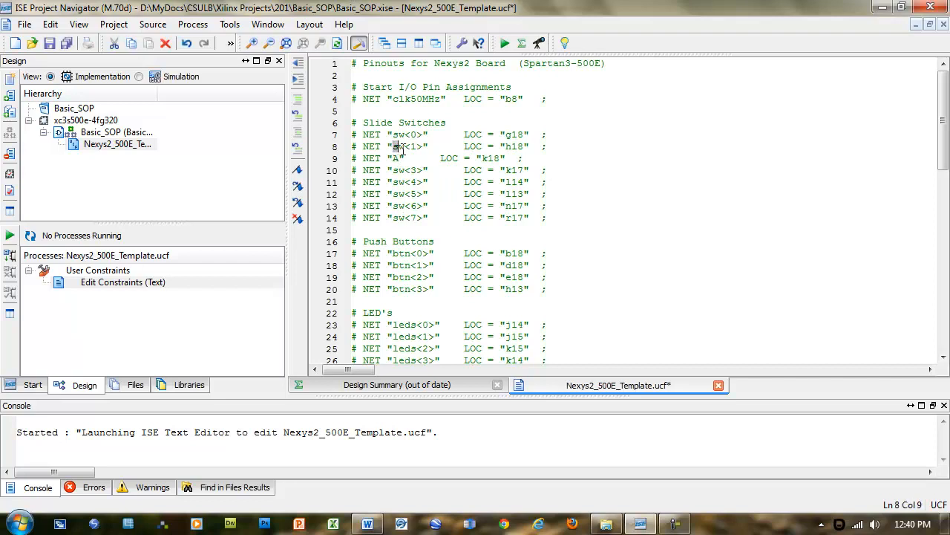
pyautogui.moveTo(393, 147); pyautogui.dragTo(424, 135)
pyautogui.write('B')
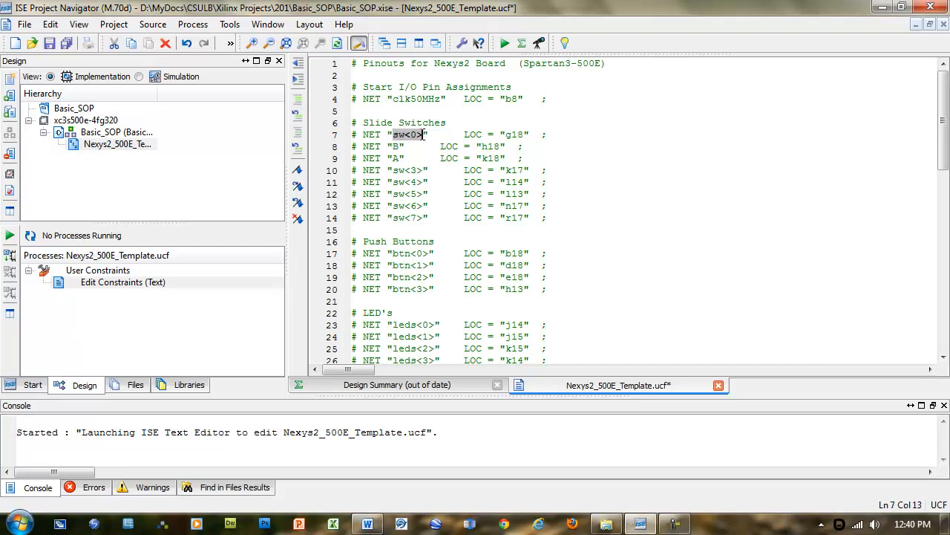
pyautogui.write('C')
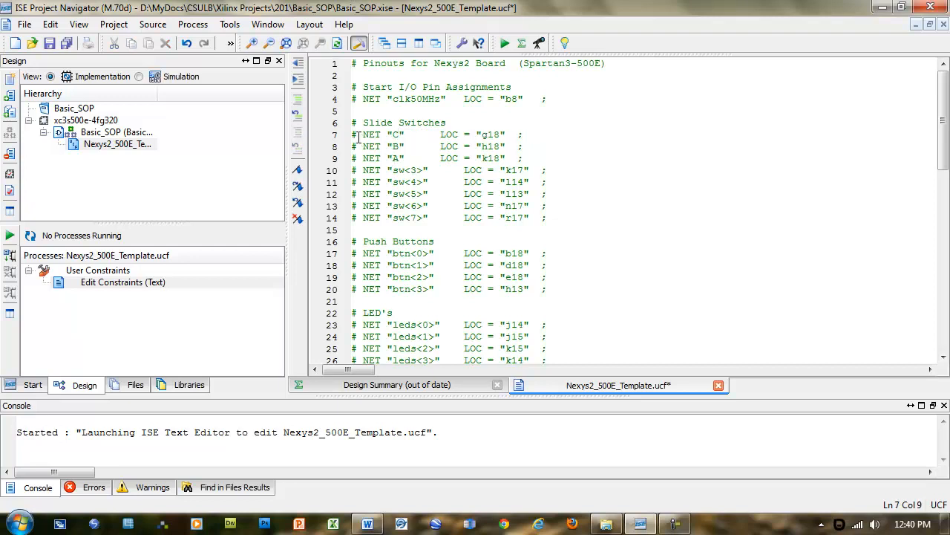
# Uncomment the C, B and A net lines and realign their LOC entries with the other pin assignments
pyautogui.moveTo(353, 135); pyautogui.dragTo(357, 158)
pyautogui.press('Delete')
pyautogui.press('Delete')
pyautogui.click(354, 158)
pyautogui.press('Delete')
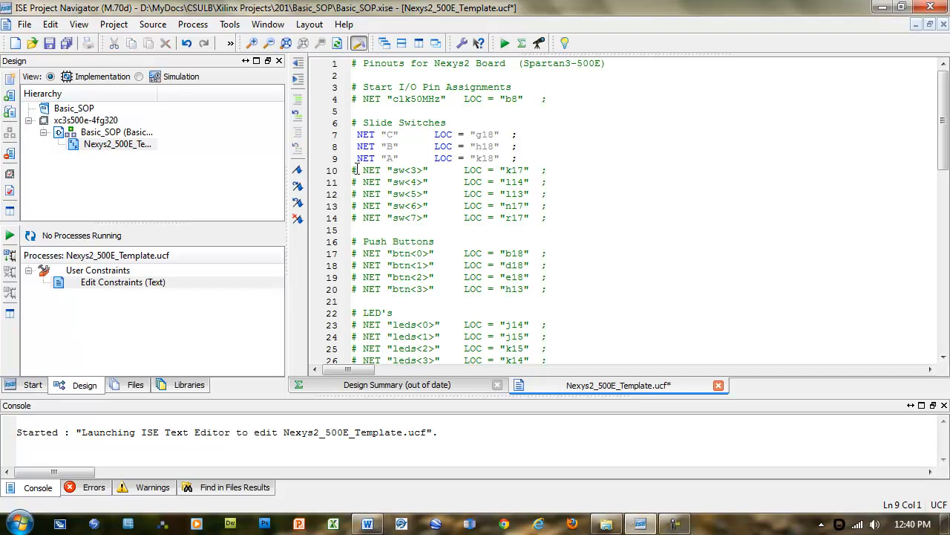
pyautogui.click(417, 135)
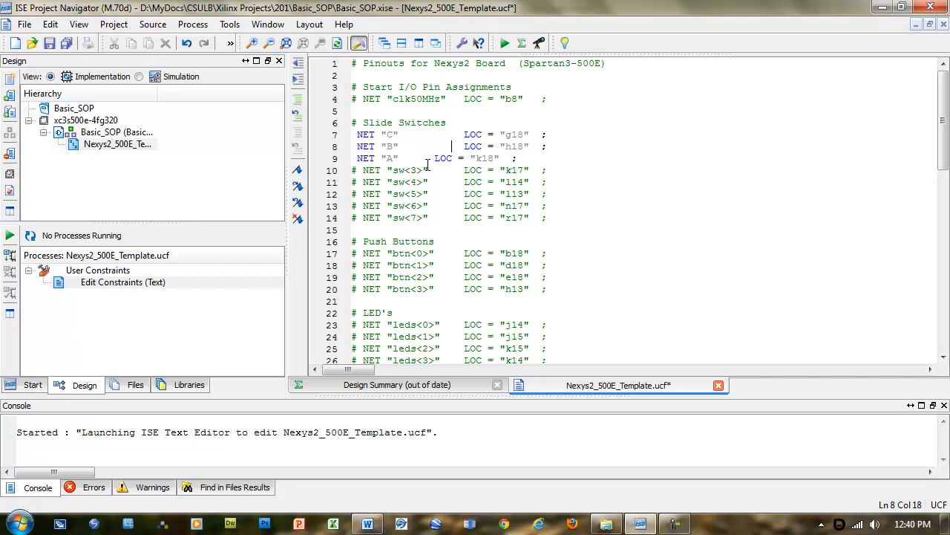
pyautogui.click(429, 157)
# Rename the leds<0> net to F1, uncomment its line and realign its LOC entry with the other pin assignments
pyautogui.moveTo(393, 325); pyautogui.dragTo(435, 327)
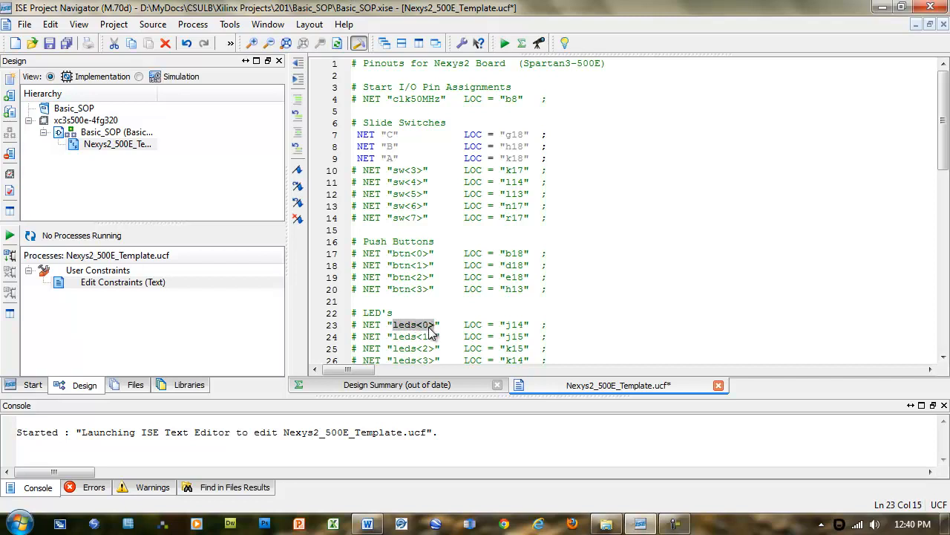
pyautogui.write('F1')
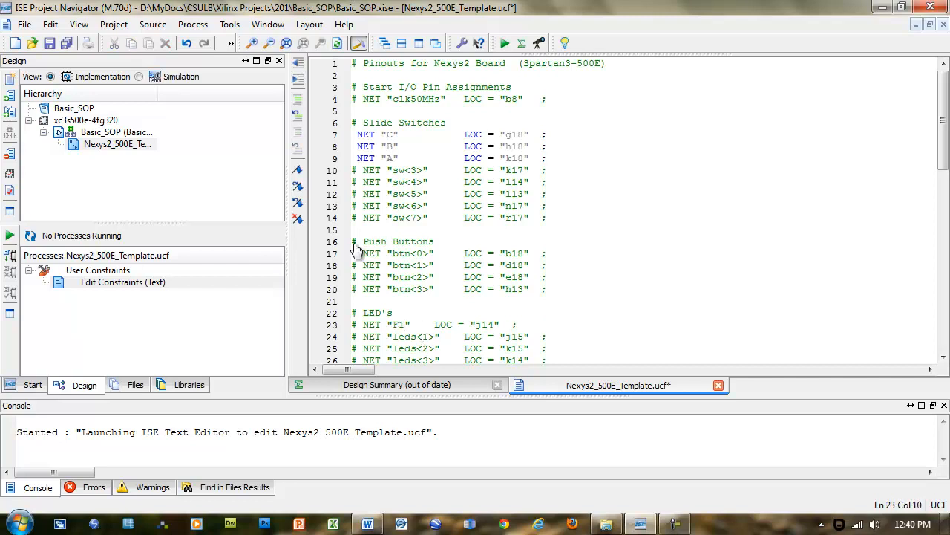
pyautogui.moveTo(353, 330); pyautogui.dragTo(358, 325)
pyautogui.press('Delete')
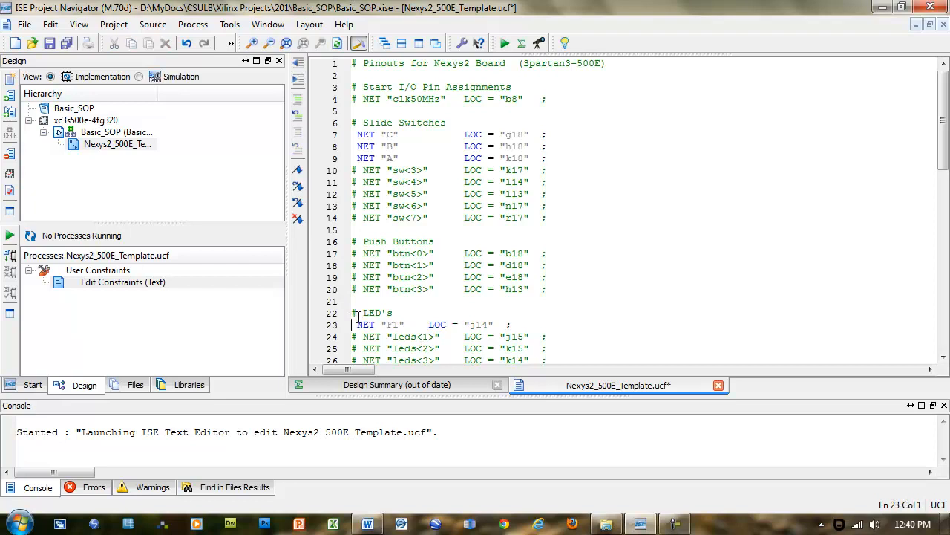
pyautogui.click(436, 325)
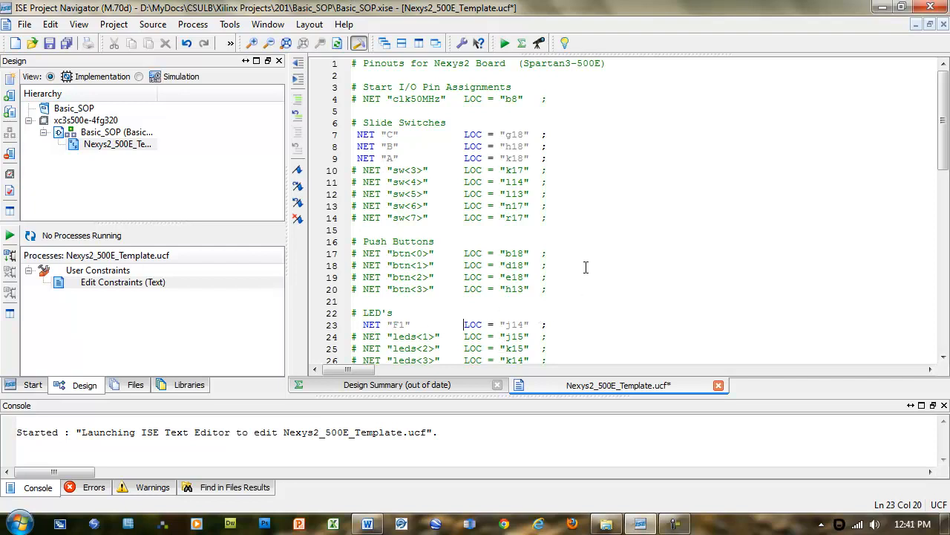
# Save and close Nexys2_500E_Template.ucf
pyautogui.hotkey('ctrl', 's')
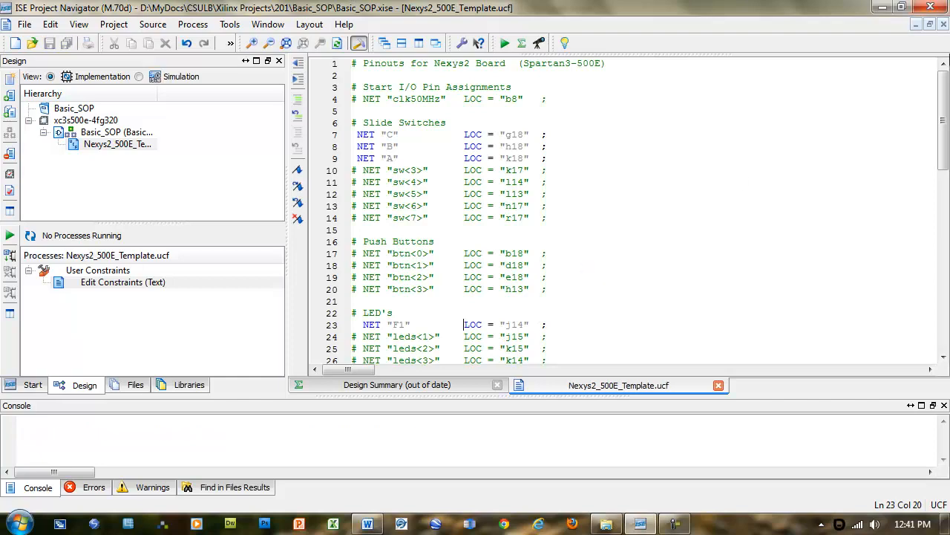
pyautogui.click(943, 25)
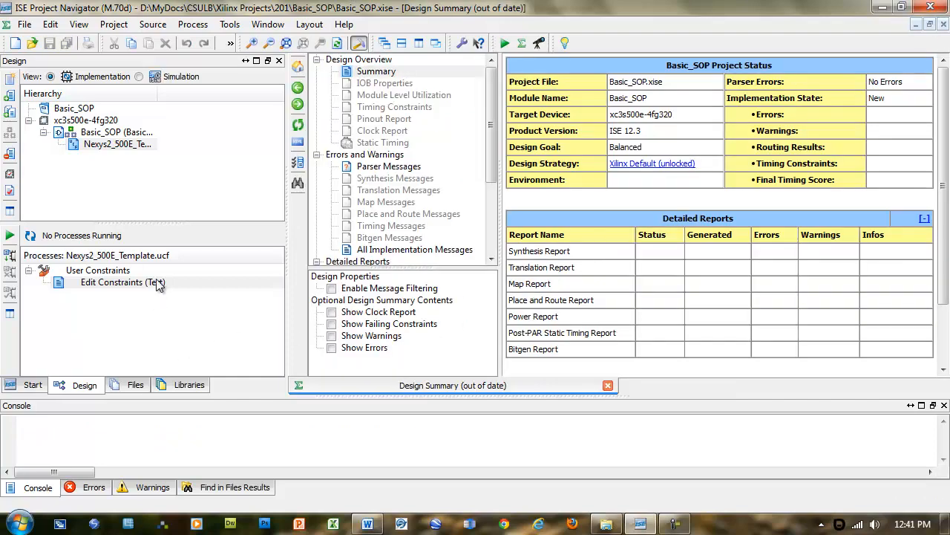
# Set the FPGA Start-Up Clock to JTAG Clock in the Generate Programming File process properties of the Basic_SOP module
pyautogui.click(102, 134)
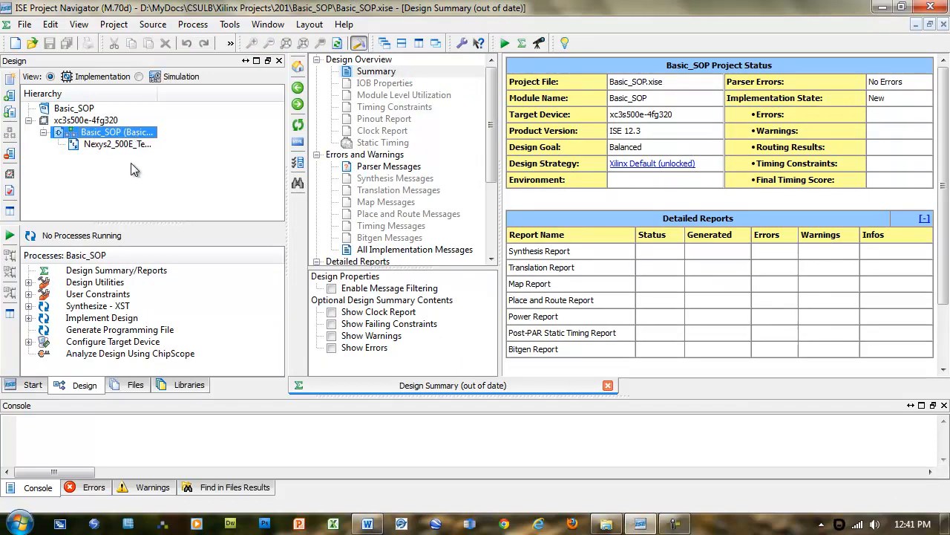
pyautogui.rightClick(108, 334)
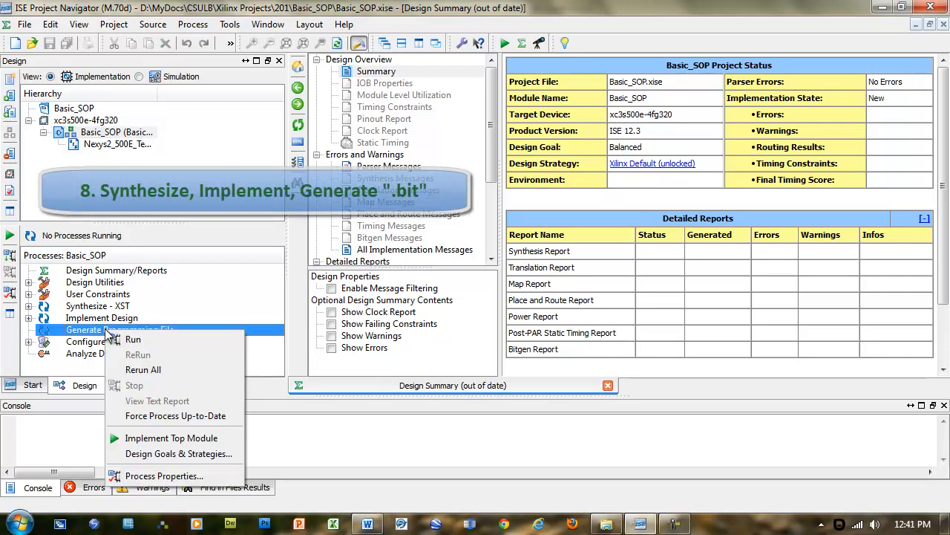
pyautogui.click(137, 479)
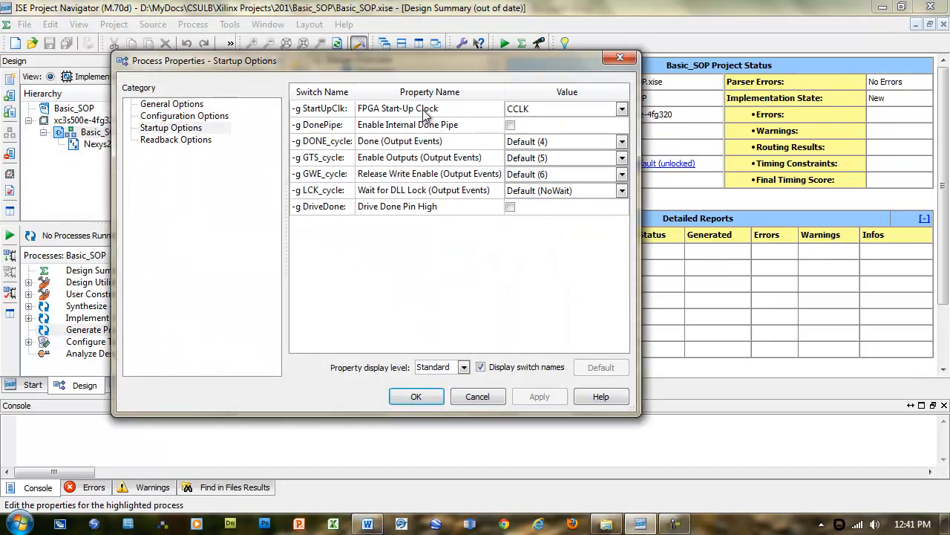
pyautogui.click(565, 110)
pyautogui.click(557, 146)
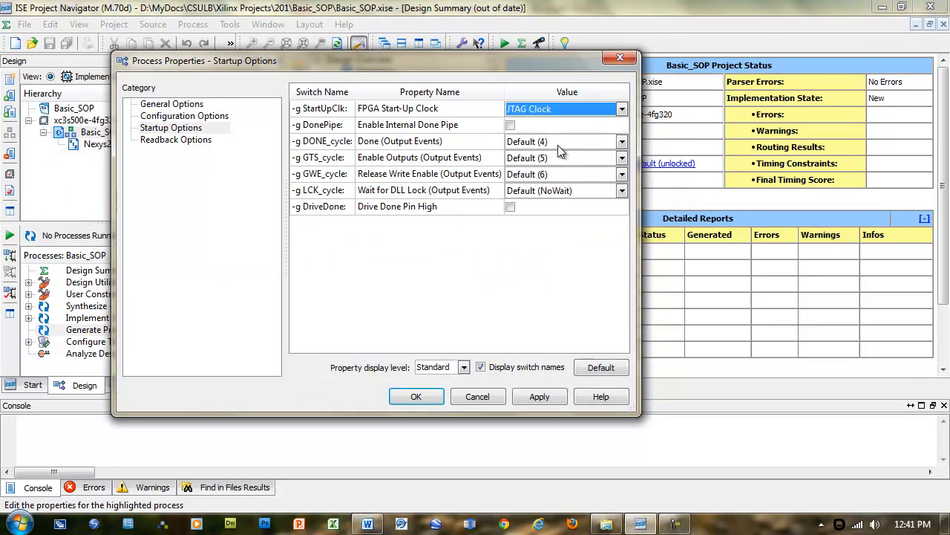
pyautogui.click(416, 396)
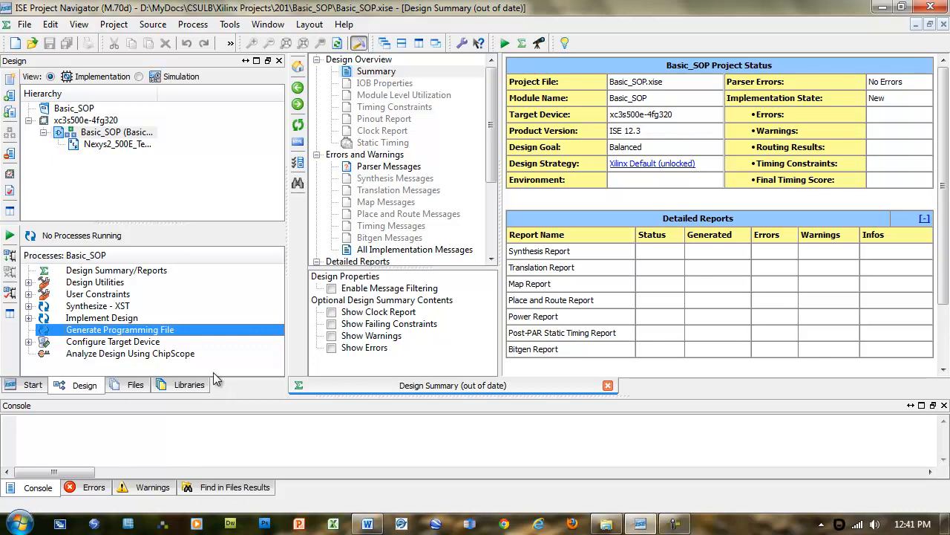
# Run Generate Programming File for Basic_SOP and include warnings and errors in the design summary
pyautogui.rightClick(153, 334)
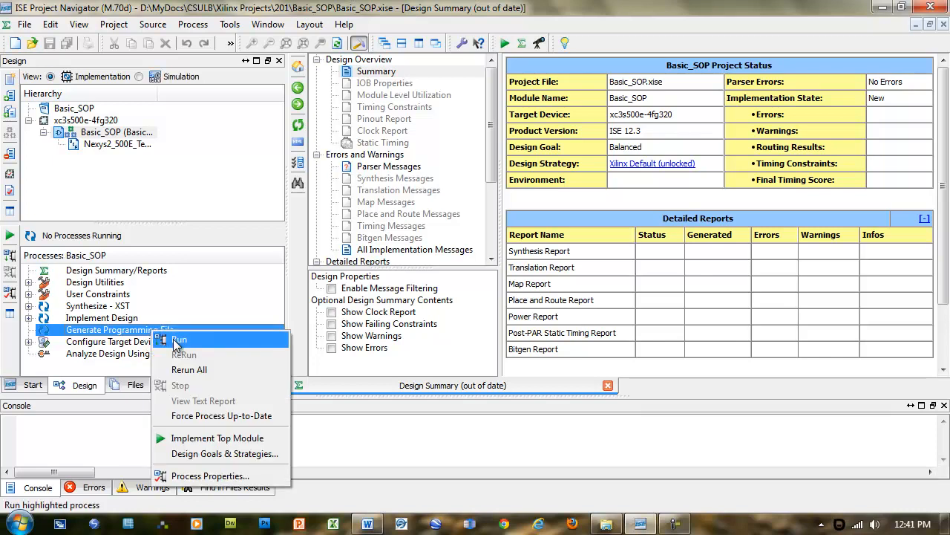
pyautogui.click(178, 341)
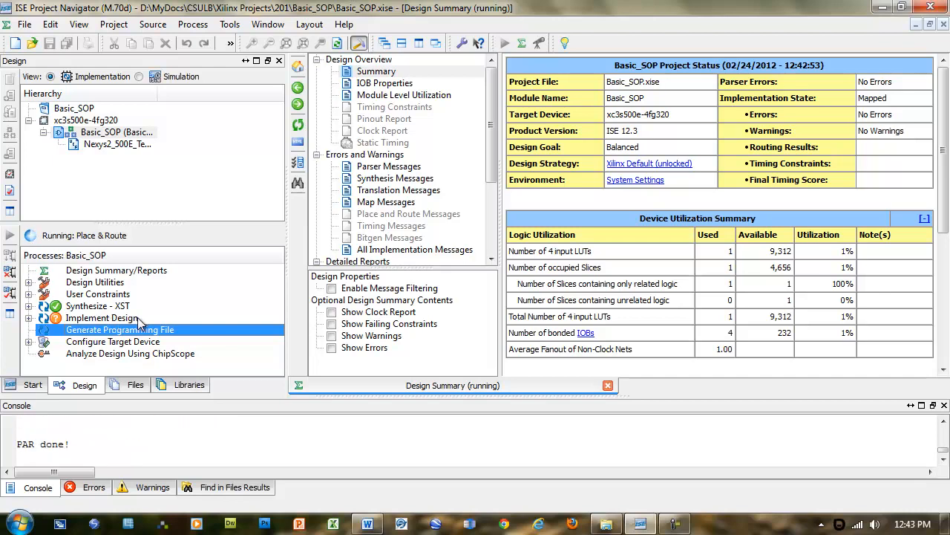
pyautogui.click(333, 339)
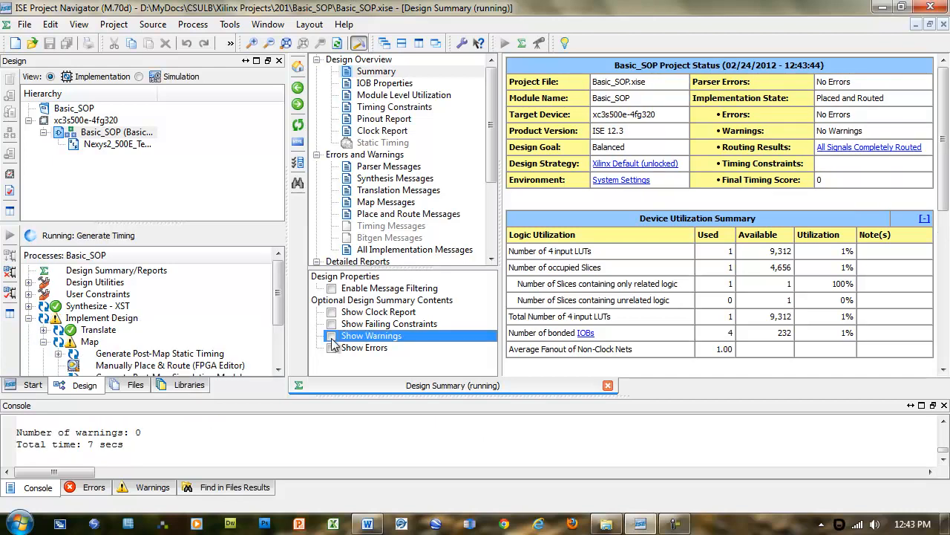
pyautogui.click(332, 336)
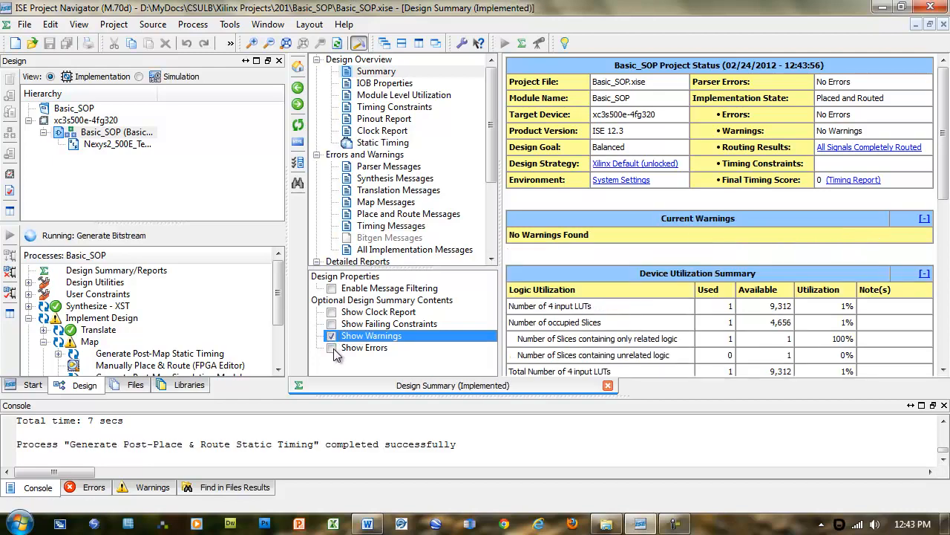
pyautogui.click(333, 349)
pyautogui.click(332, 349)
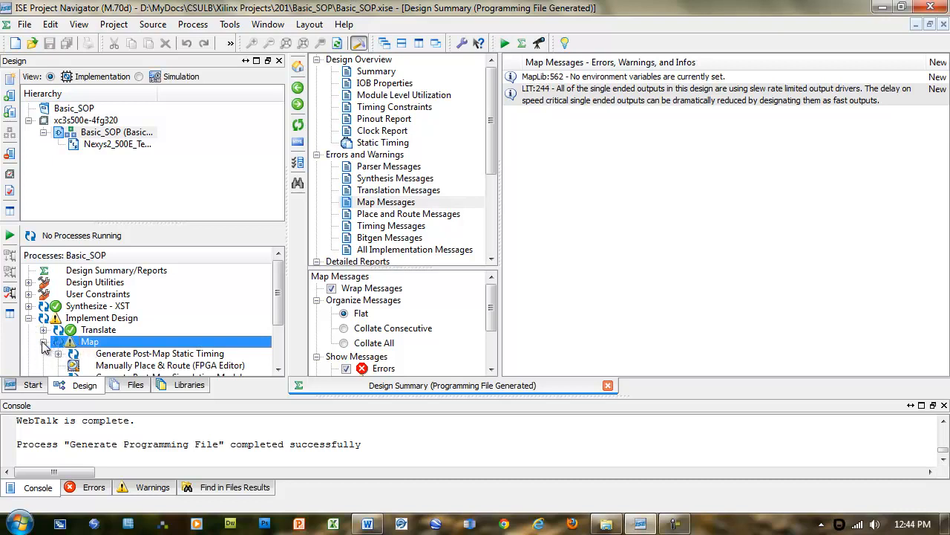
# Review the Map messages for Basic_SOP, and collapse the Map and Implement Design process entries
pyautogui.click(387, 203)
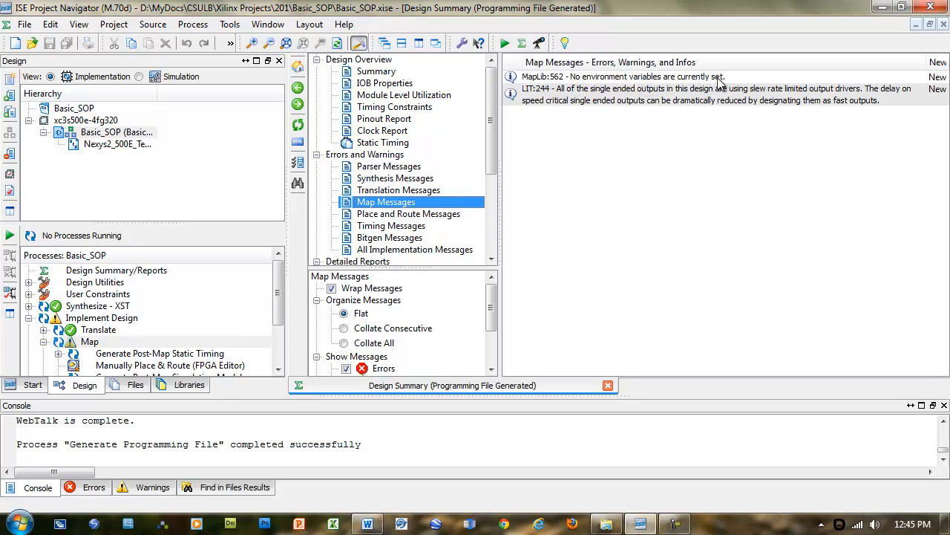
pyautogui.click(588, 154)
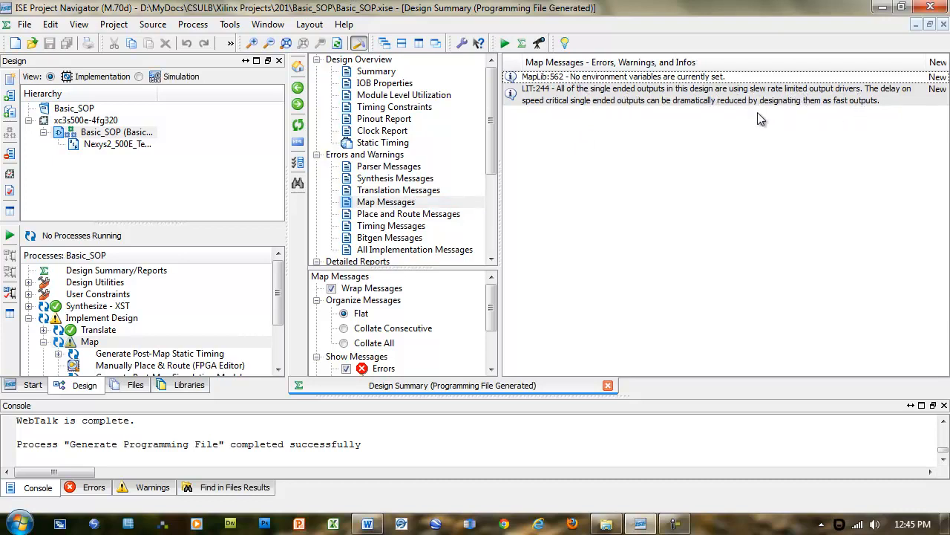
pyautogui.click(611, 102)
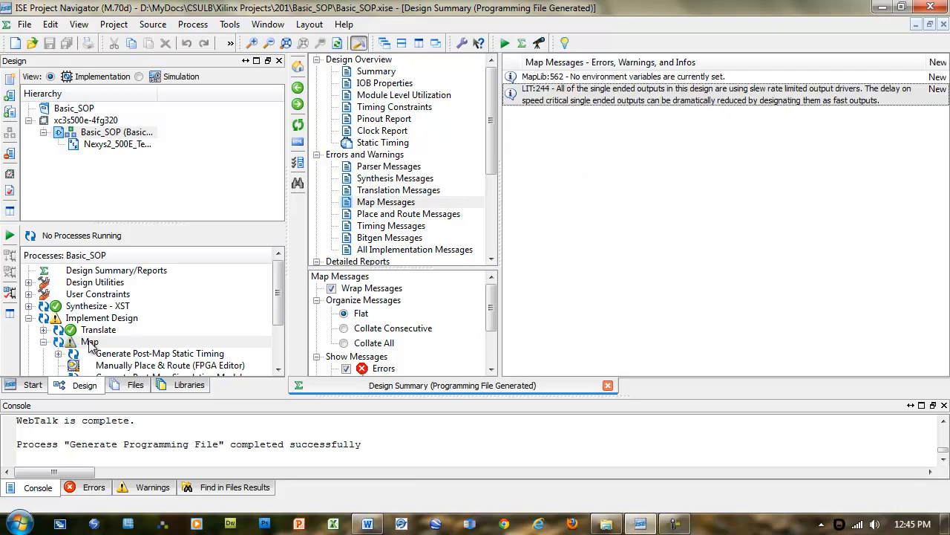
pyautogui.click(44, 343)
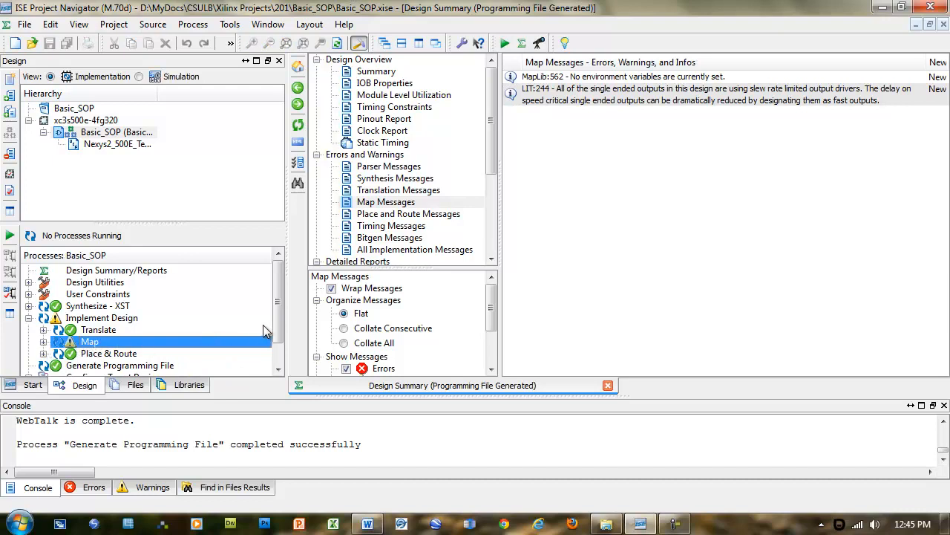
pyautogui.scroll(-1, 278, 304)
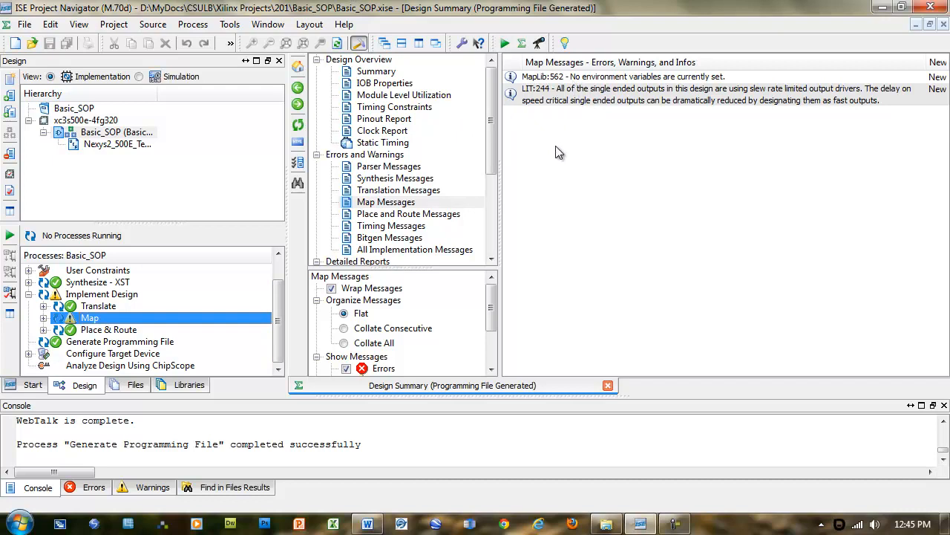
pyautogui.click(29, 295)
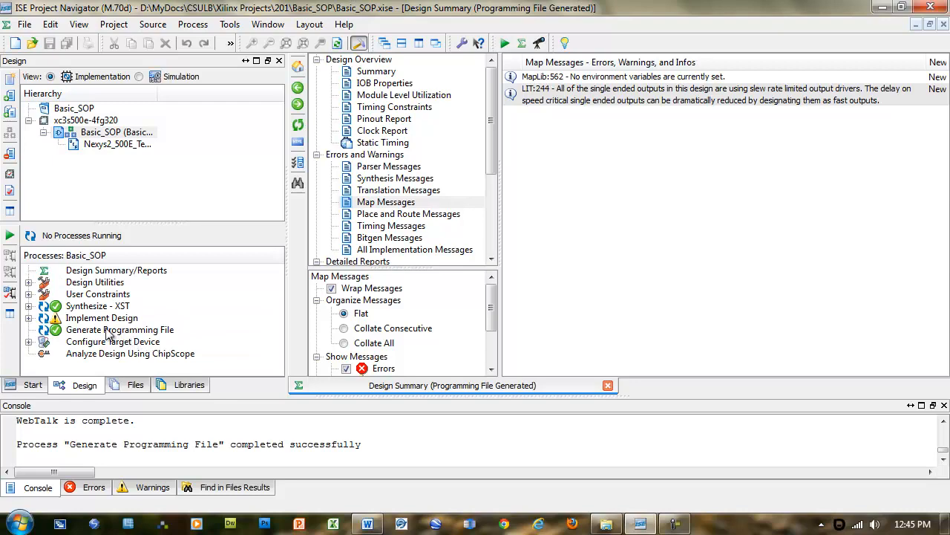
# Switch to Windows Explorer and locate the basic_sop.bit file in the Basic_SOP project folder
pyautogui.click(606, 523)
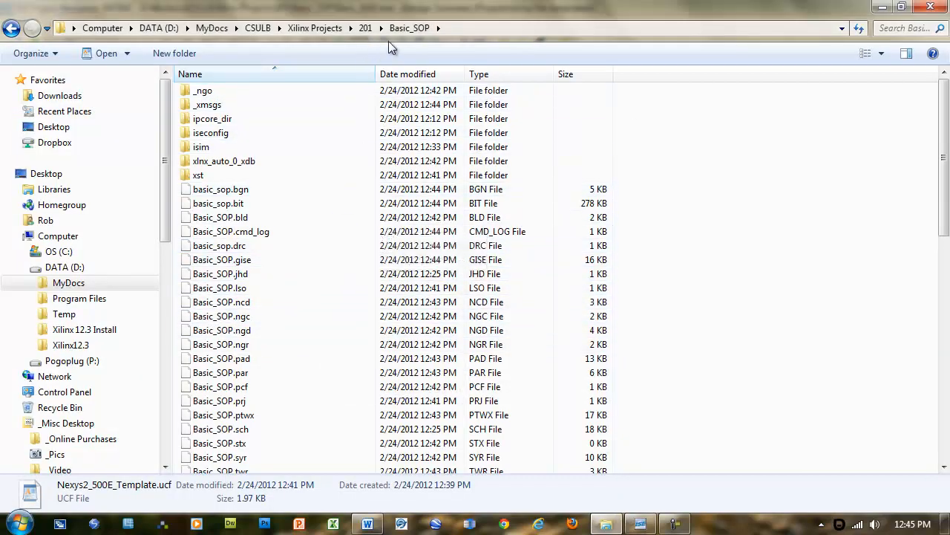
pyautogui.click(232, 207)
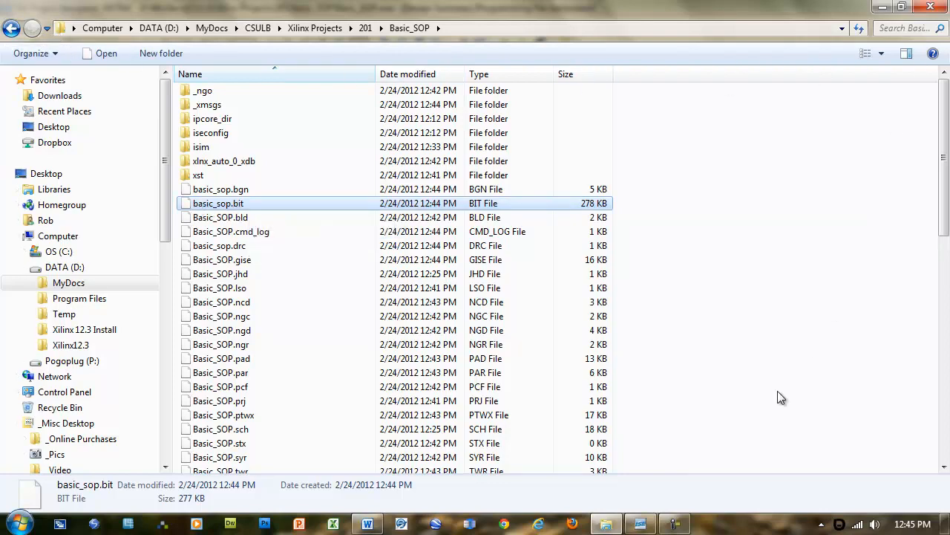
# Return to ISE Project Navigator, open the Basic_SOP schematic for a brief look and close it again
pyautogui.click(640, 524)
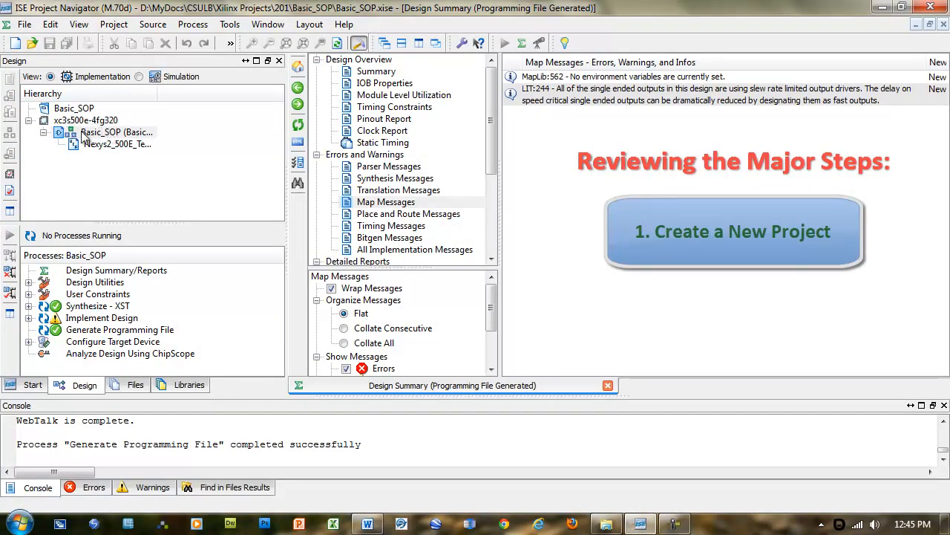
pyautogui.click(111, 133)
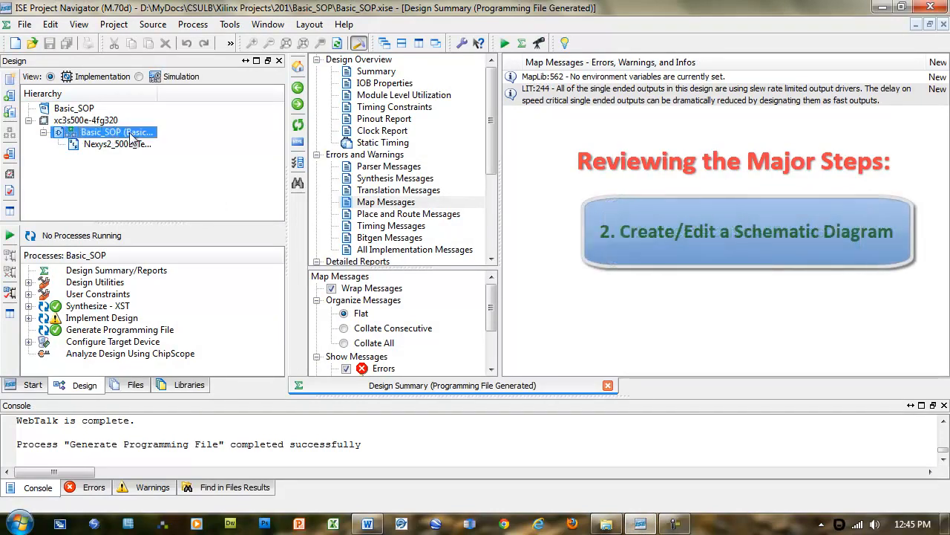
pyautogui.doubleClick(130, 139)
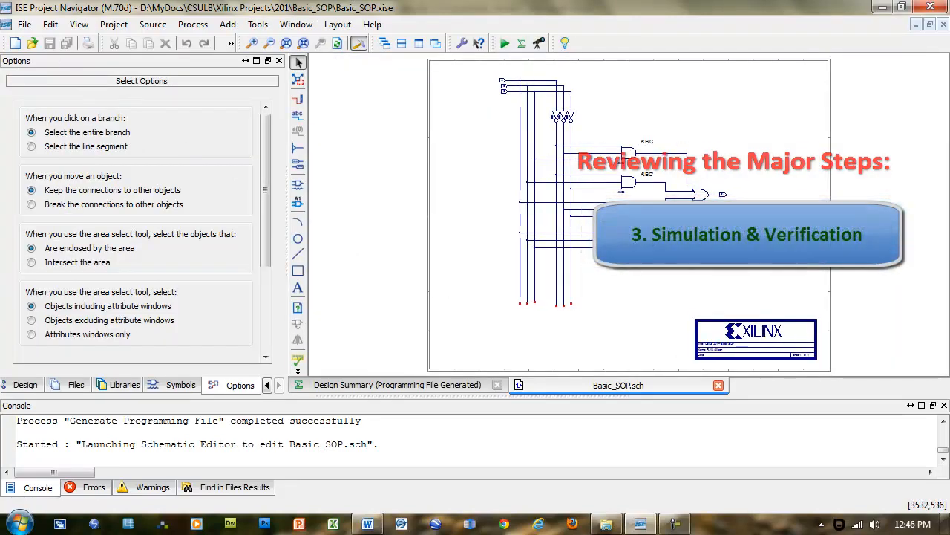
pyautogui.click(945, 26)
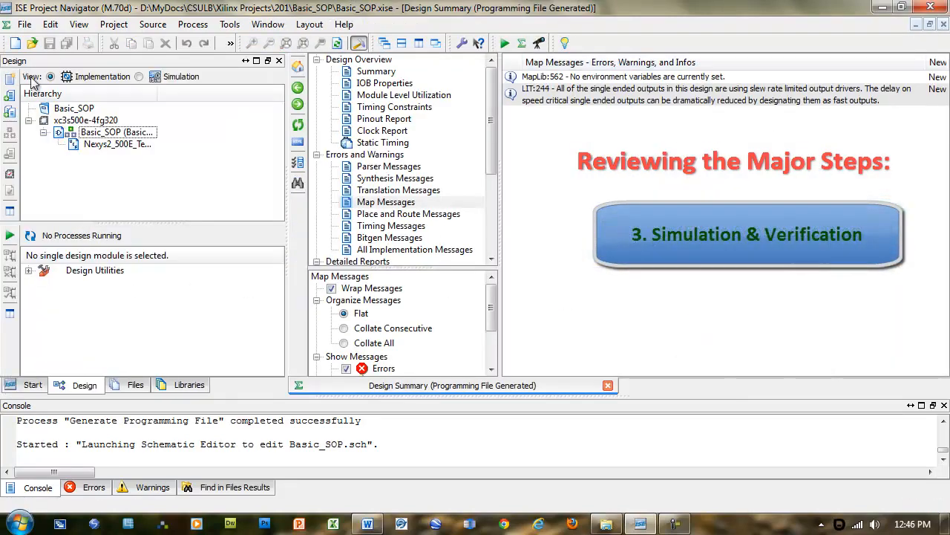
# Review the test bench in the Simulation view, and the UCF file and Basic_SOP processes in the Implementation view
pyautogui.click(138, 77)
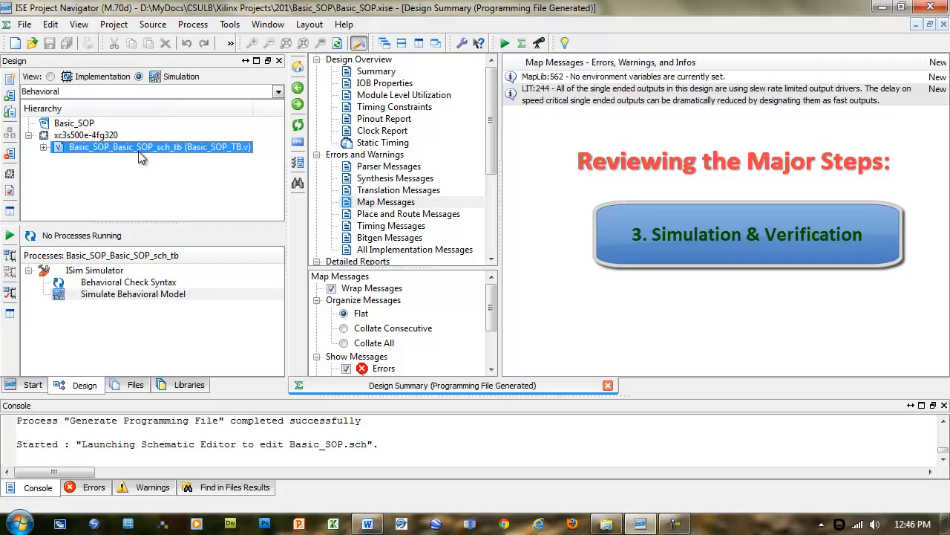
pyautogui.click(52, 77)
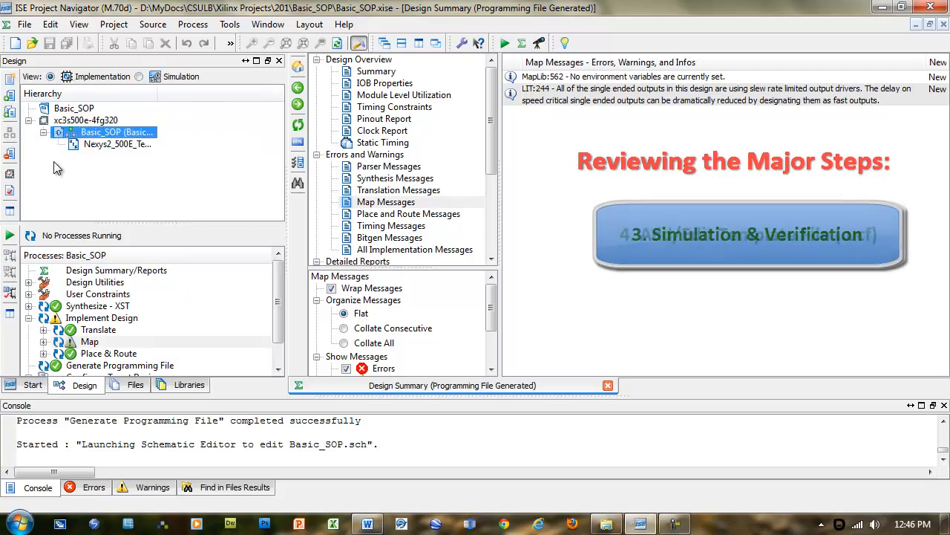
pyautogui.click(119, 144)
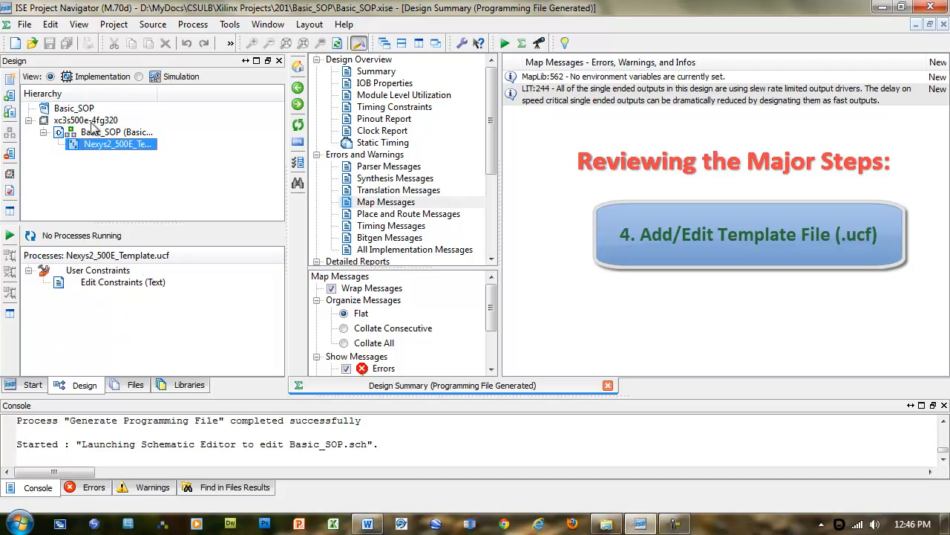
pyautogui.click(94, 132)
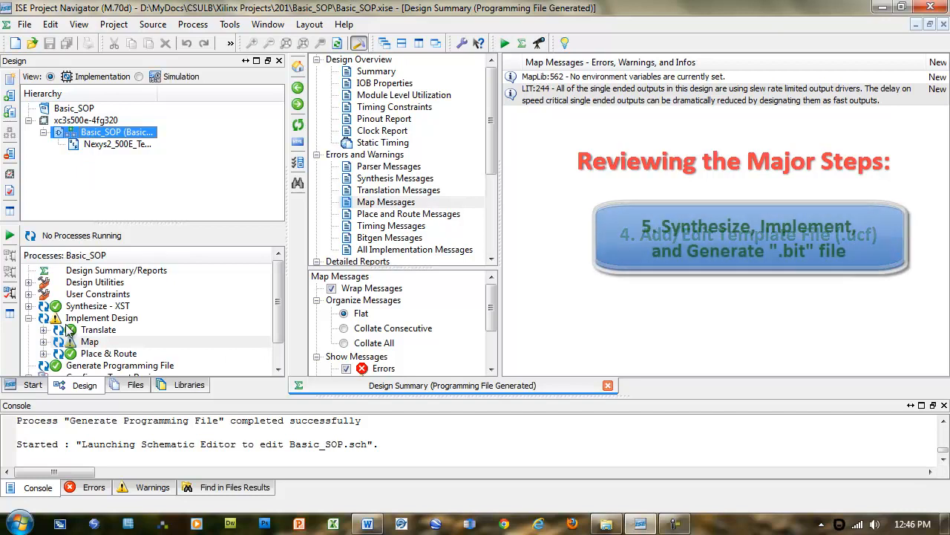
pyautogui.click(29, 318)
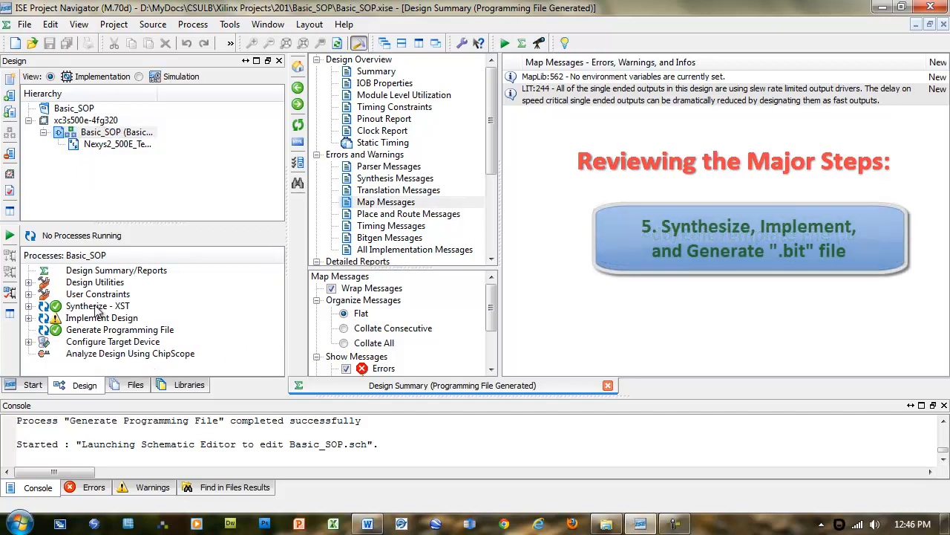